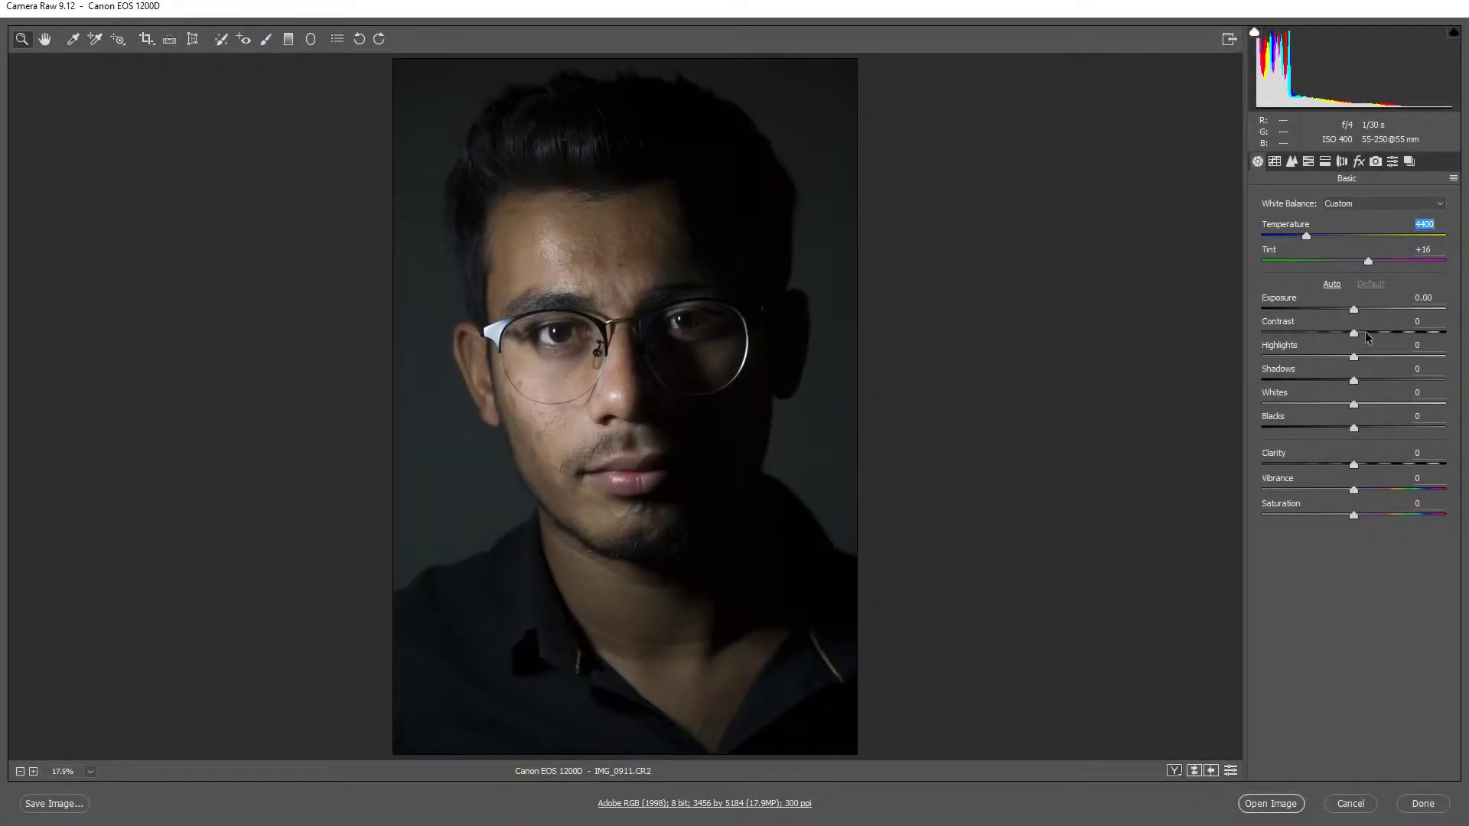
# - In Camera Raw, lower the exposure and blacks, then zoom in on the eyes and upper face
pyautogui.moveTo(1354, 309); pyautogui.dragTo(1348, 309)
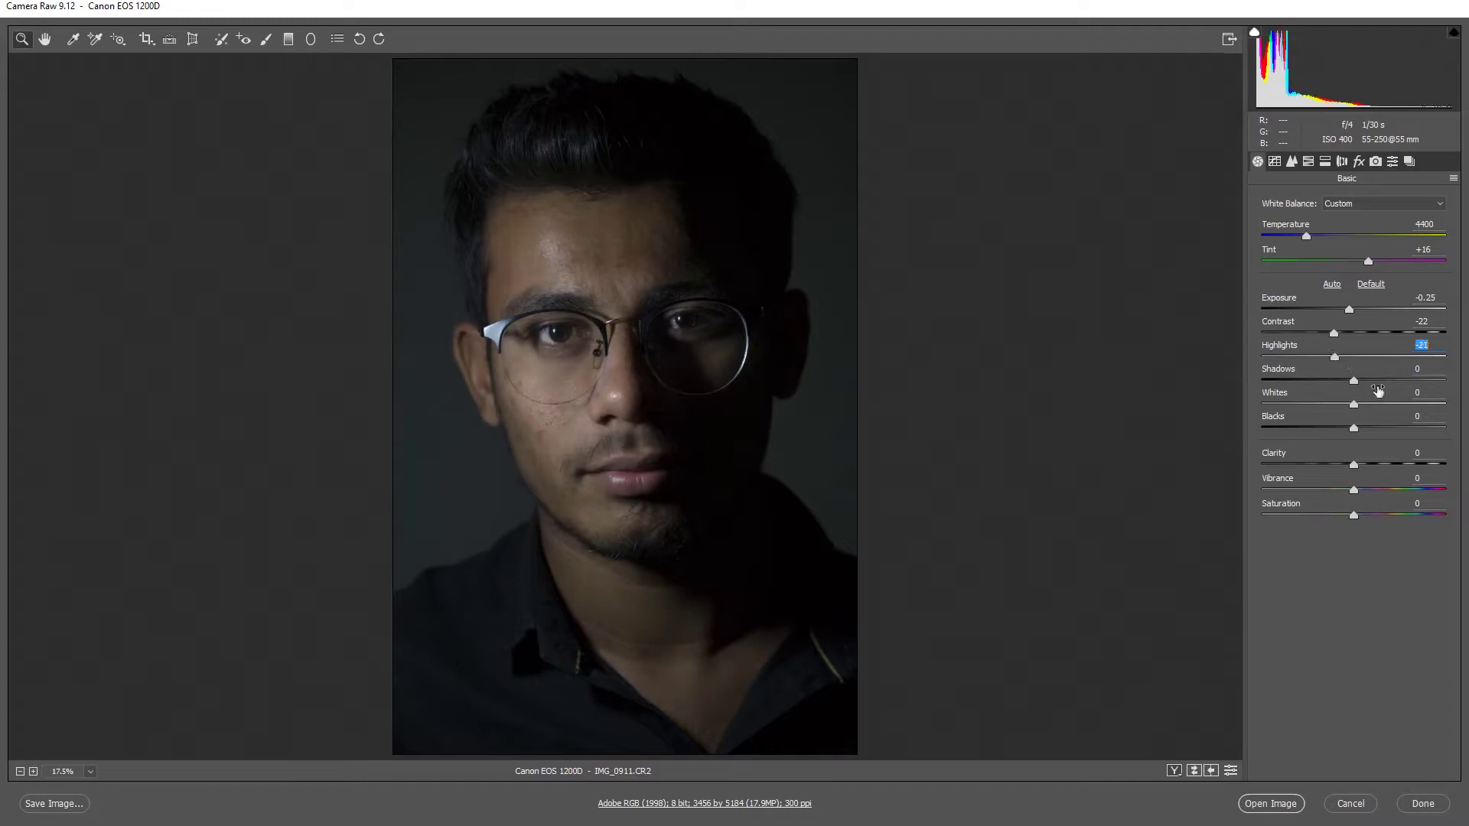
pyautogui.moveTo(1373, 428); pyautogui.dragTo(1361, 429)
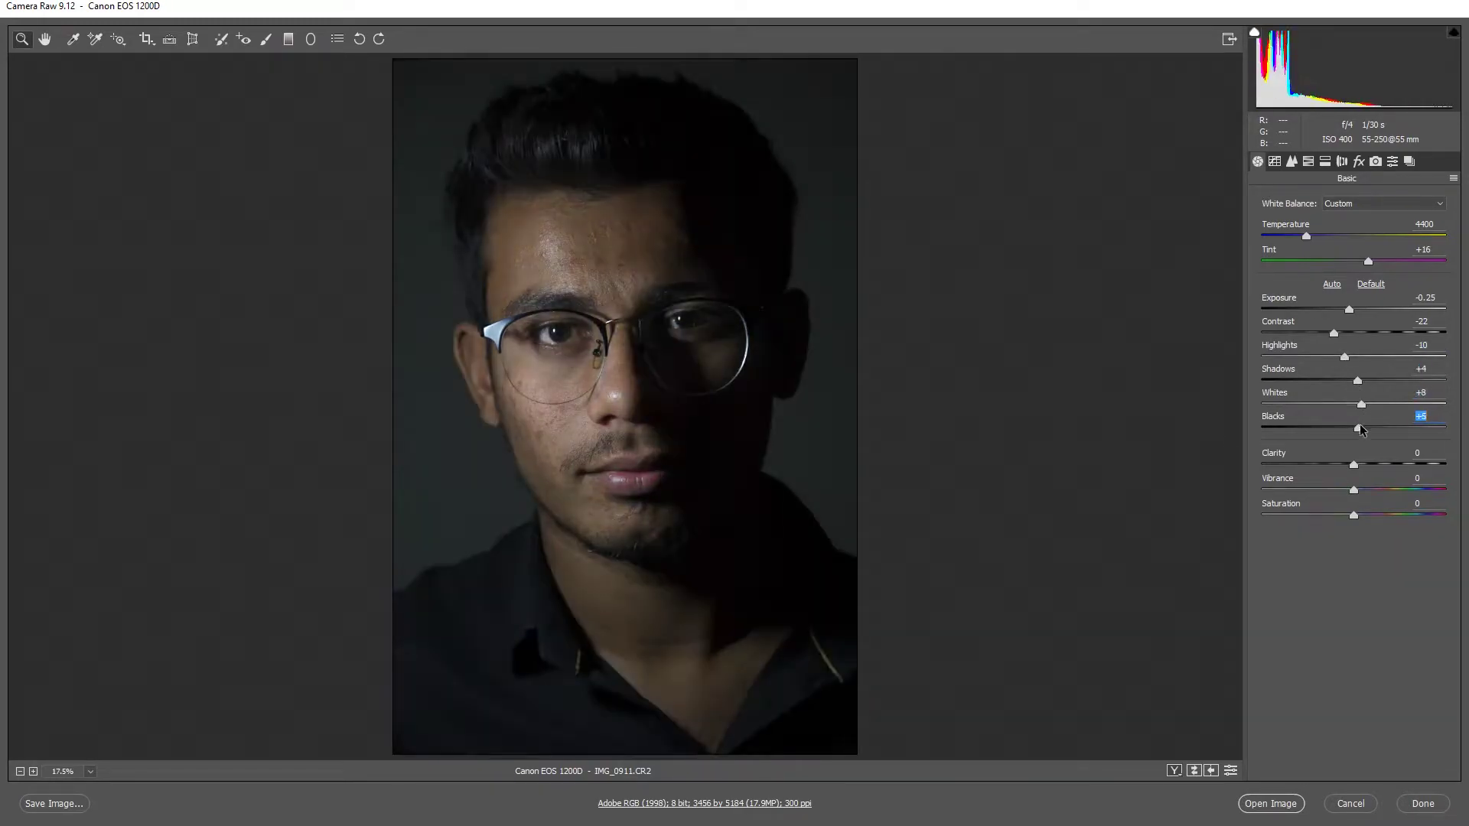
pyautogui.moveTo(673, 189); pyautogui.dragTo(747, 319)
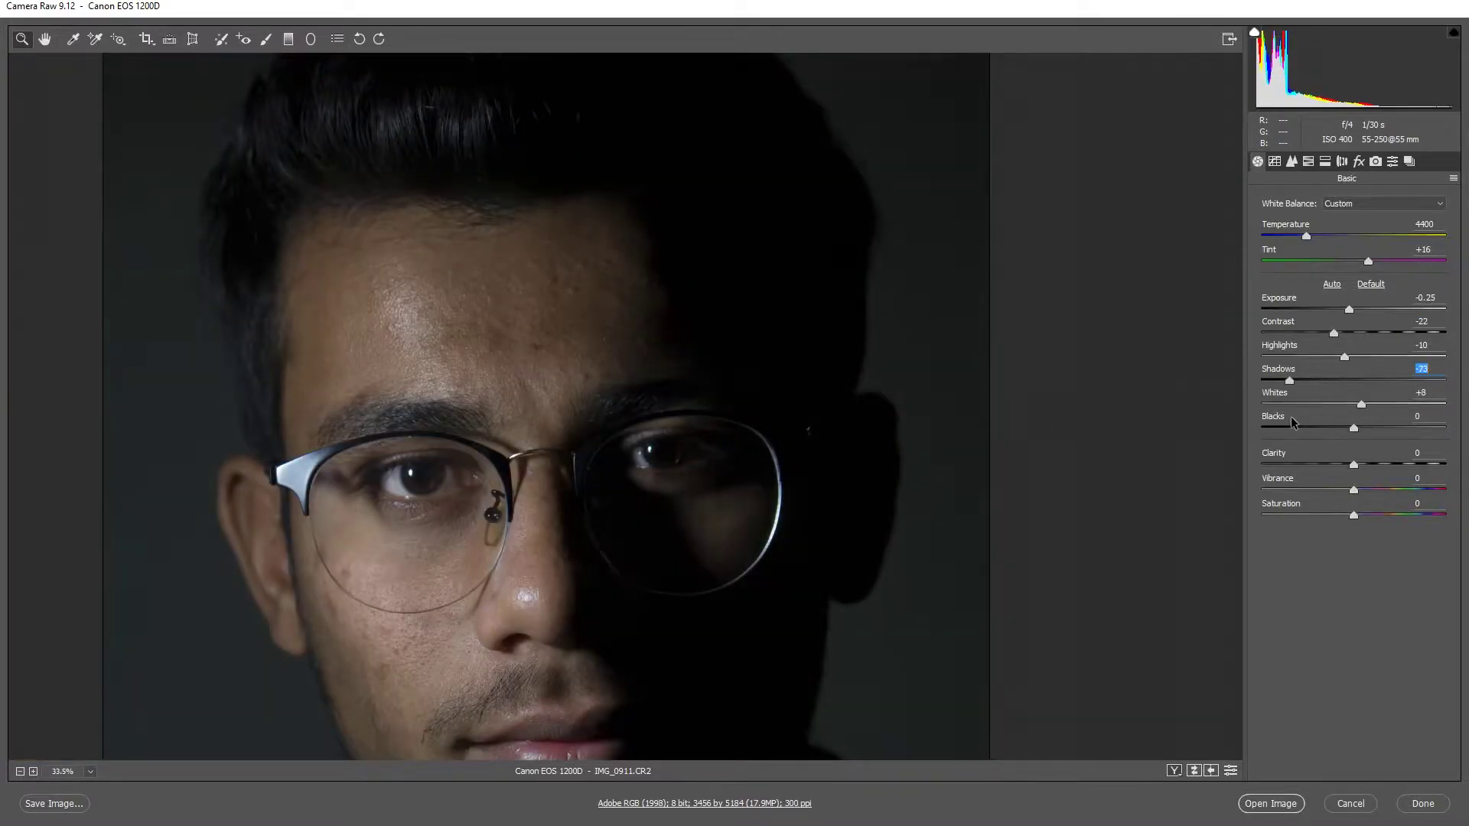
pyautogui.moveTo(653, 536); pyautogui.dragTo(645, 391)
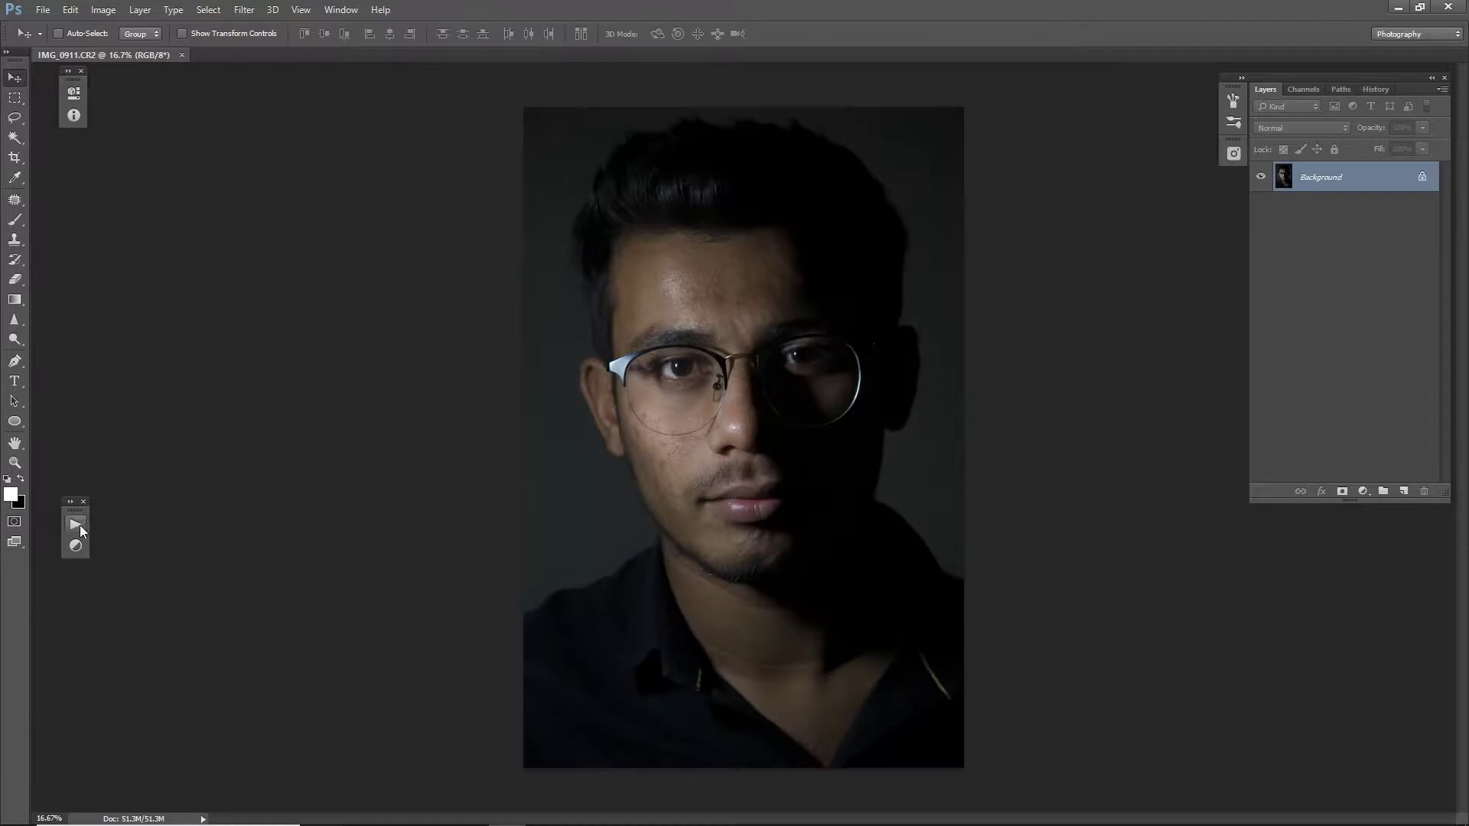
# - Create the Fixing group of Cloning, Healing and Patching layers and zoom to the forehead
pyautogui.click(82, 531)
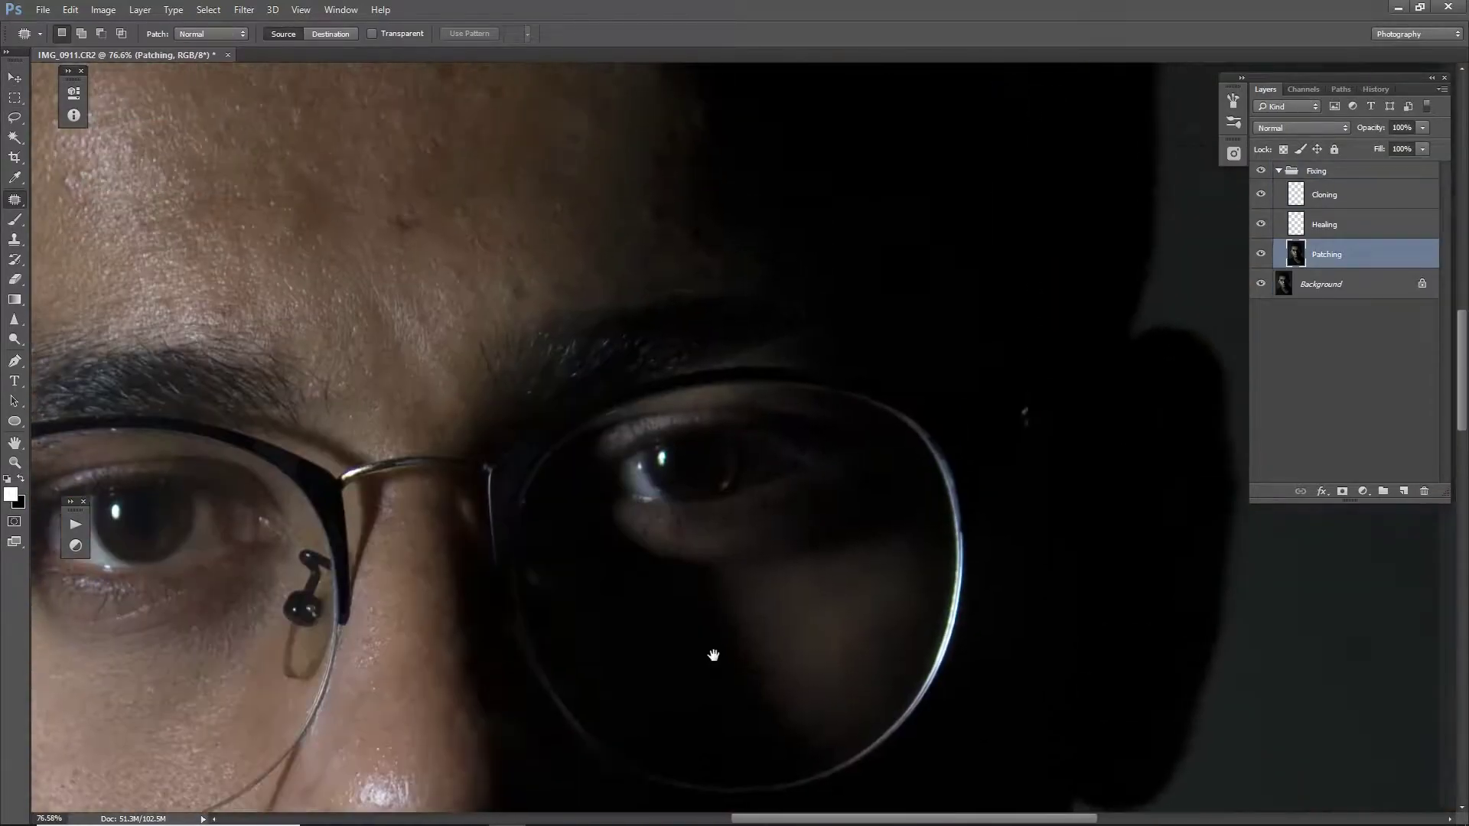
pyautogui.moveTo(713, 656)
pyautogui.mouseDown()
pyautogui.moveTo(525, 485)
pyautogui.moveTo(594, 455)
pyautogui.mouseUp()
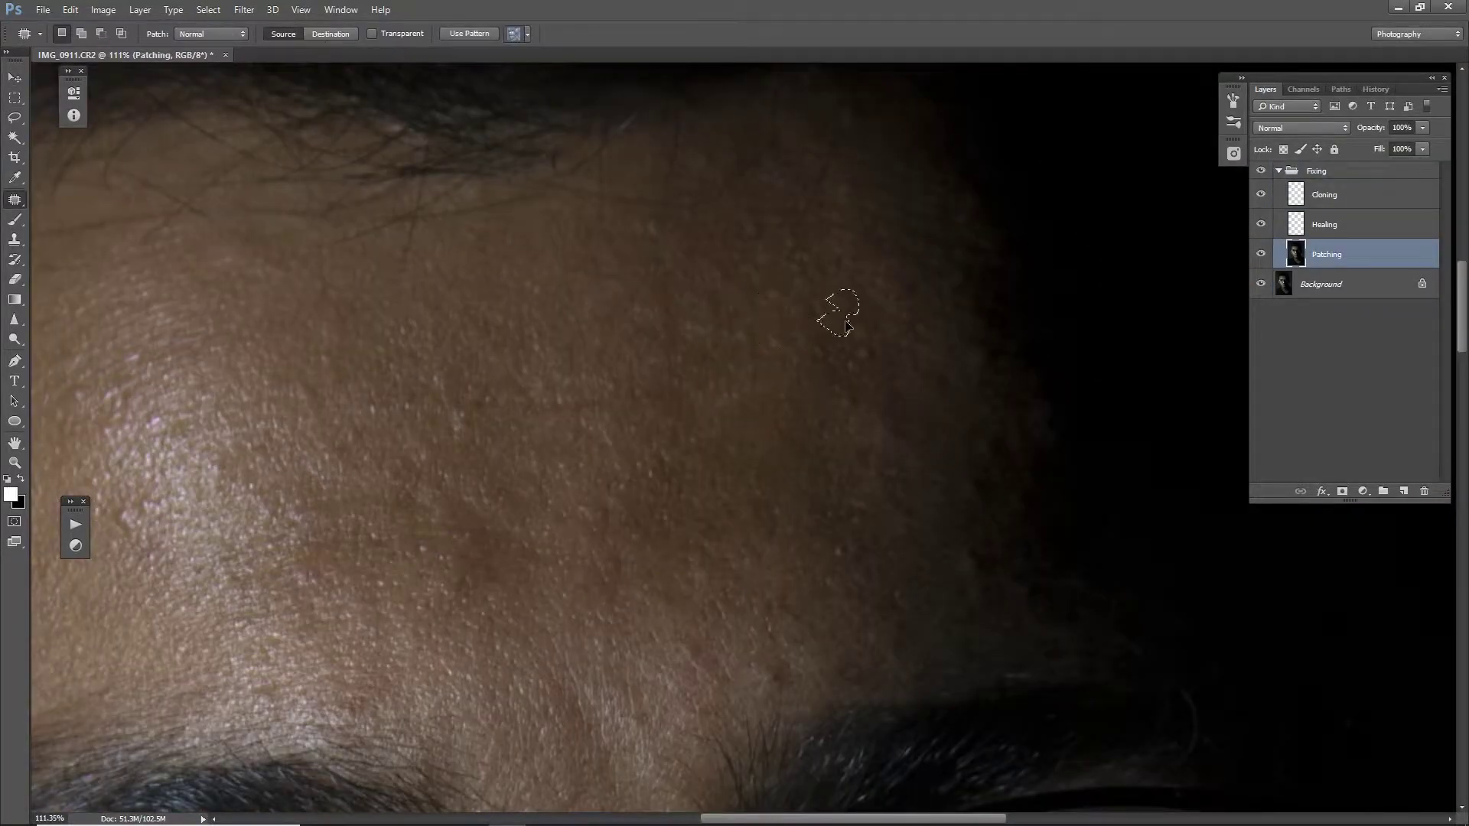
pyautogui.moveTo(846, 325)
pyautogui.mouseDown()
pyautogui.moveTo(947, 485)
pyautogui.moveTo(934, 600)
pyautogui.moveTo(643, 532)
pyautogui.moveTo(742, 434)
pyautogui.moveTo(600, 429)
pyautogui.moveTo(629, 416)
pyautogui.moveTo(760, 551)
pyautogui.moveTo(610, 363)
pyautogui.moveTo(806, 557)
pyautogui.moveTo(796, 308)
pyautogui.moveTo(541, 508)
pyautogui.moveTo(937, 479)
pyautogui.moveTo(747, 491)
pyautogui.moveTo(828, 590)
pyautogui.mouseUp()
# - Patch a cheek blemish with clean skin and clear the selection
pyautogui.moveTo(765, 540); pyautogui.dragTo(815, 612)
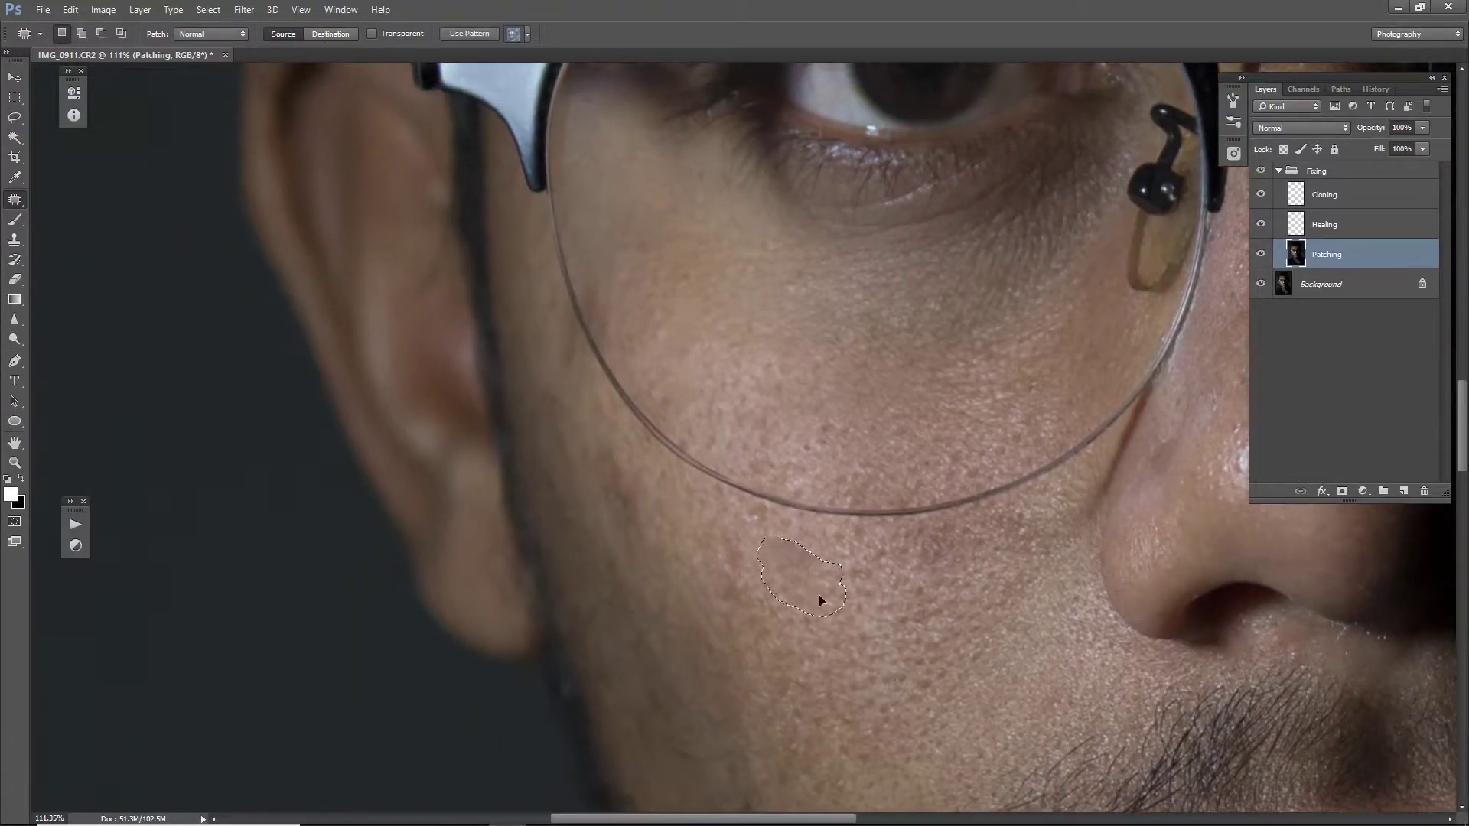
pyautogui.hotkey('ctrl', 'd')
pyautogui.keyDown('alt'); pyautogui.scroll(-5, 820, 600); pyautogui.keyUp('alt')
pyautogui.keyDown('alt'); pyautogui.scroll(6, 666, 457); pyautogui.keyUp('alt')
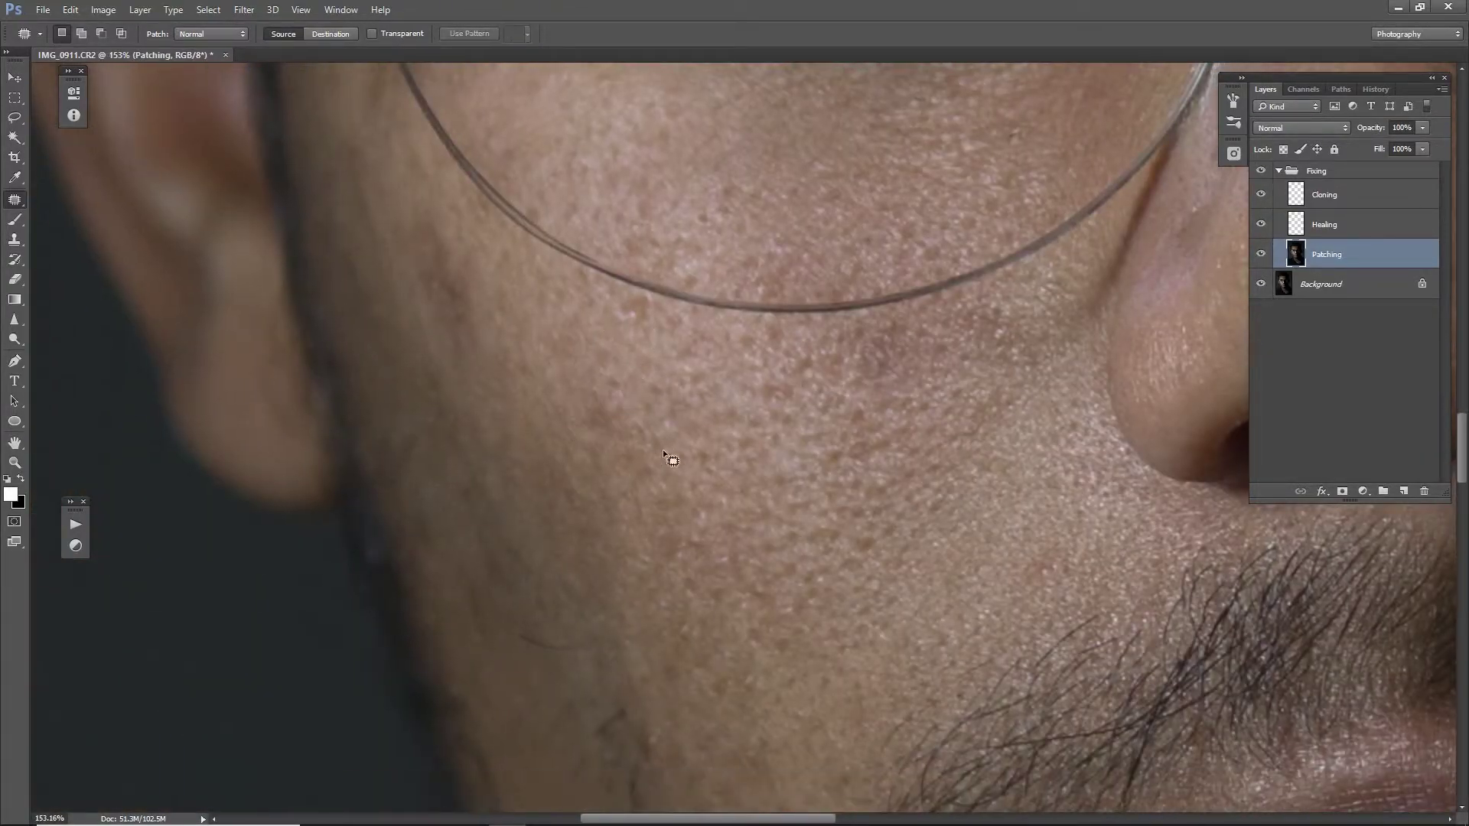
pyautogui.scroll(10, 670, 459)
pyautogui.hscroll(8, 747, 463)
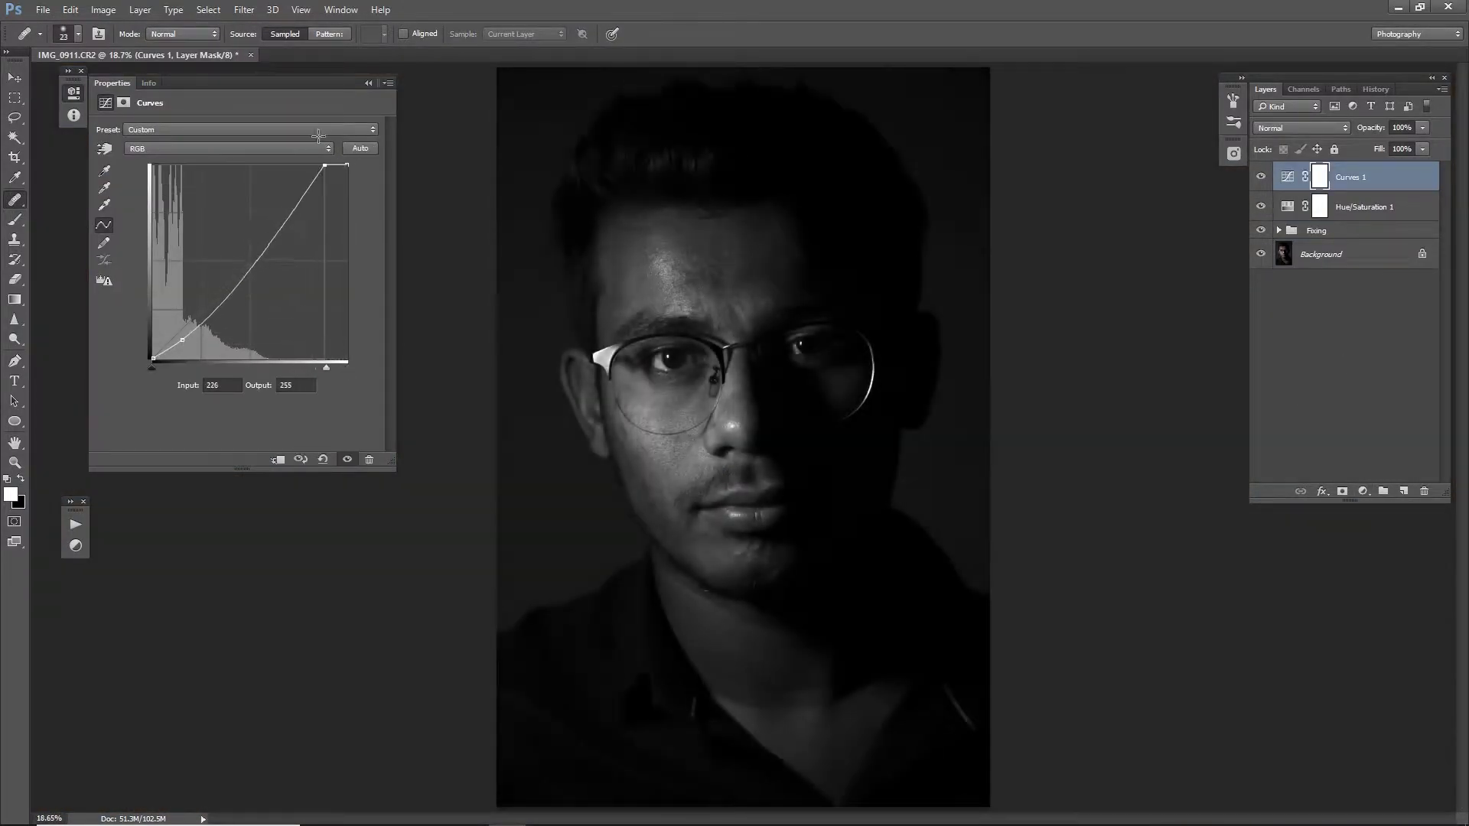
# - Expand the Fixing group and spot-heal blemishes on the forehead and brows
pyautogui.click(1279, 231)
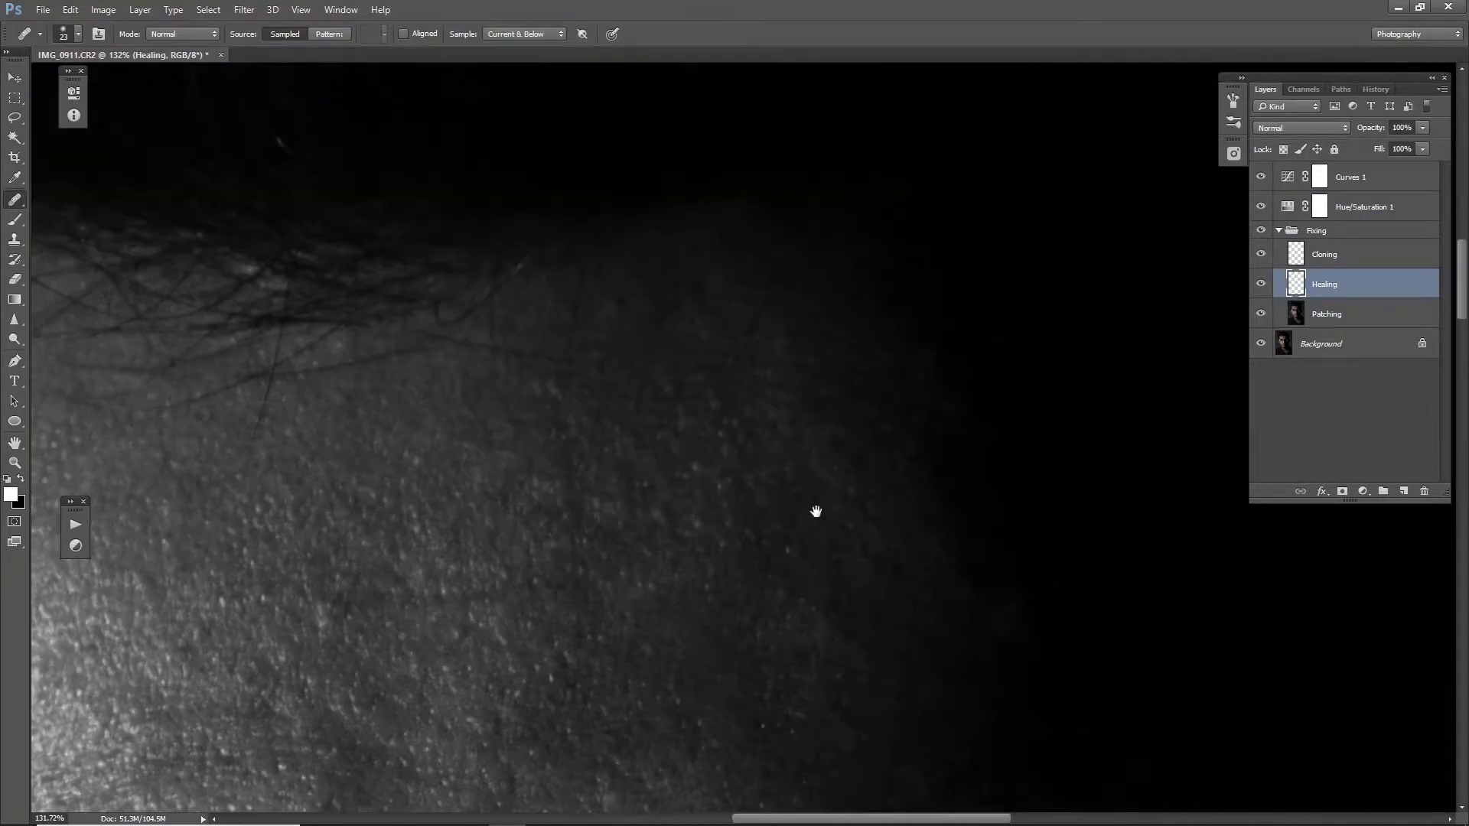
pyautogui.moveTo(816, 511)
pyautogui.mouseDown()
pyautogui.moveTo(721, 436)
pyautogui.moveTo(573, 436)
pyautogui.moveTo(626, 482)
pyautogui.mouseUp()
pyautogui.scroll(-5, 578, 433)
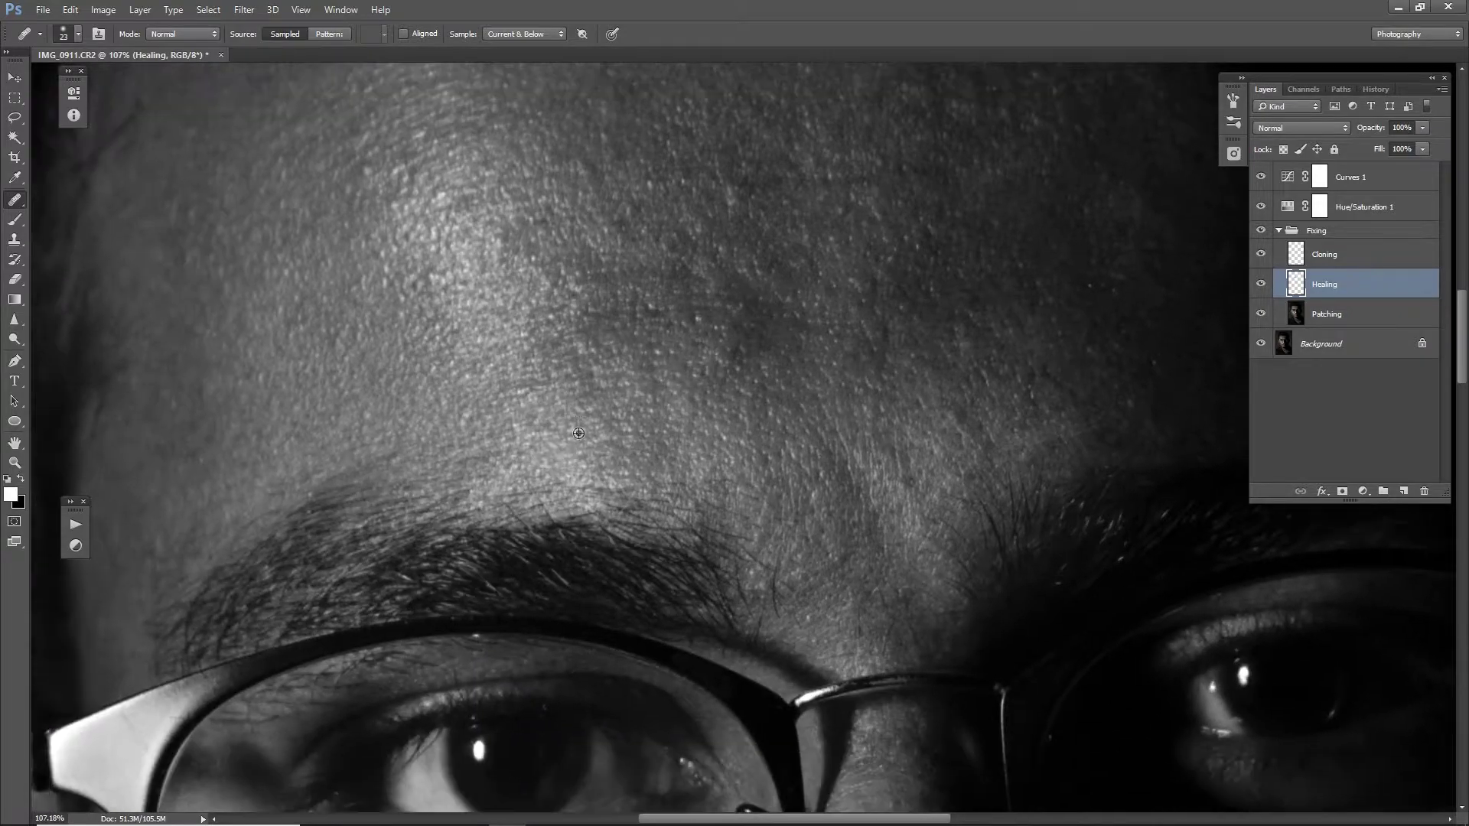
pyautogui.scroll(5, 792, 447)
pyautogui.scroll(-1, 759, 527)
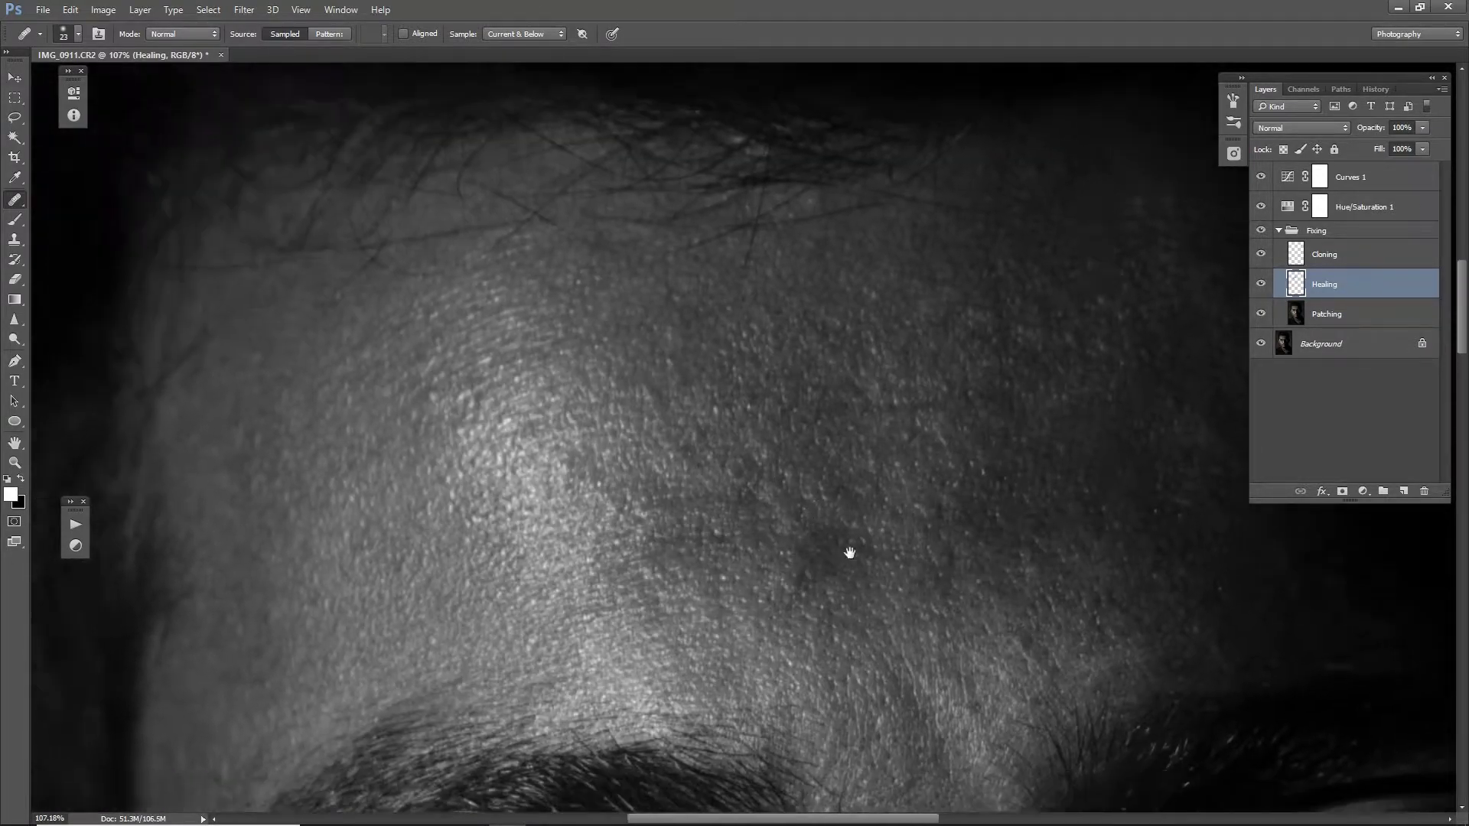
pyautogui.scroll(-3, 845, 550)
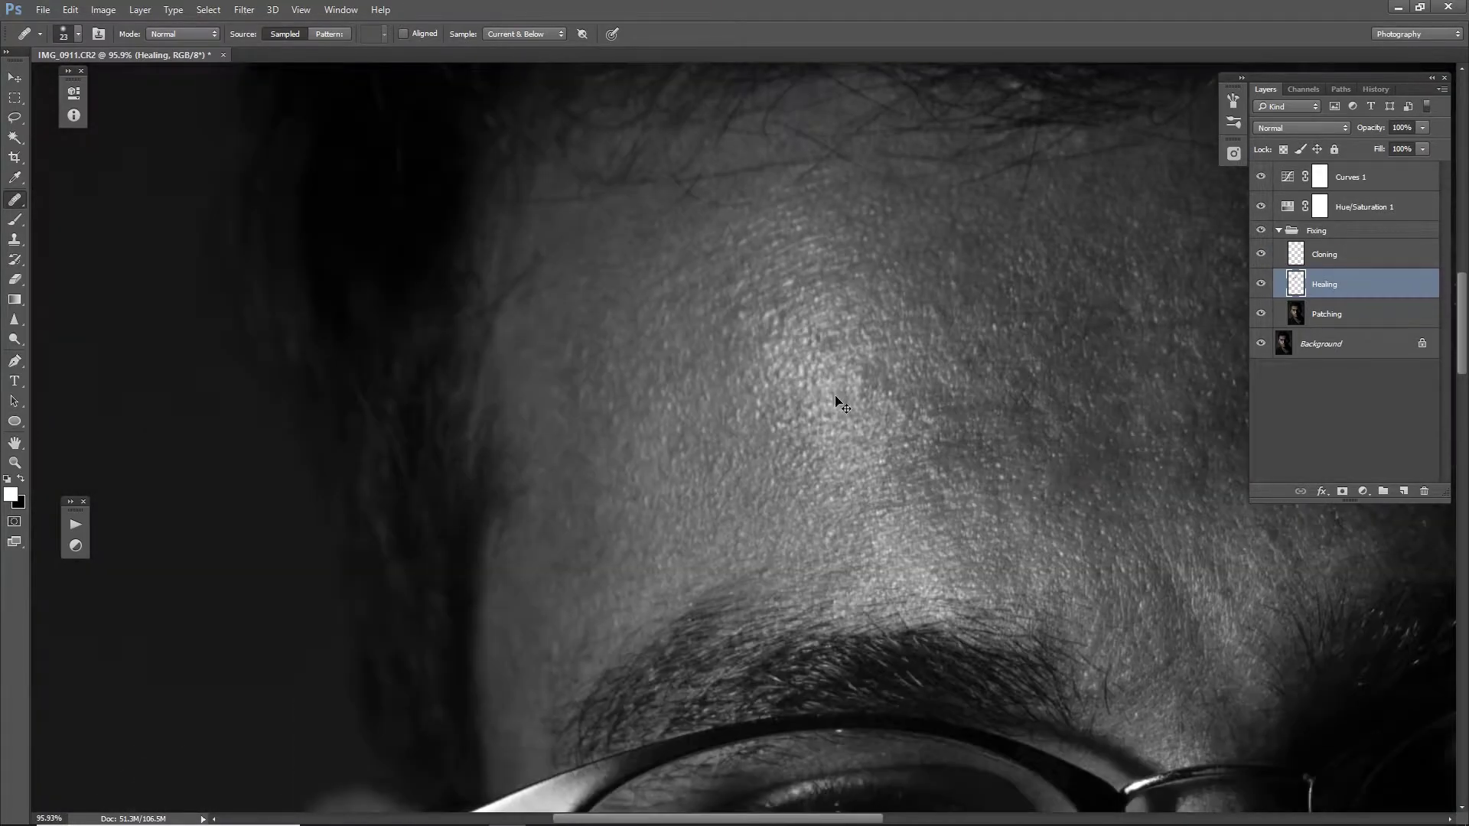
pyautogui.scroll(-5, 842, 413)
pyautogui.scroll(4, 706, 417)
pyautogui.scroll(2, 707, 417)
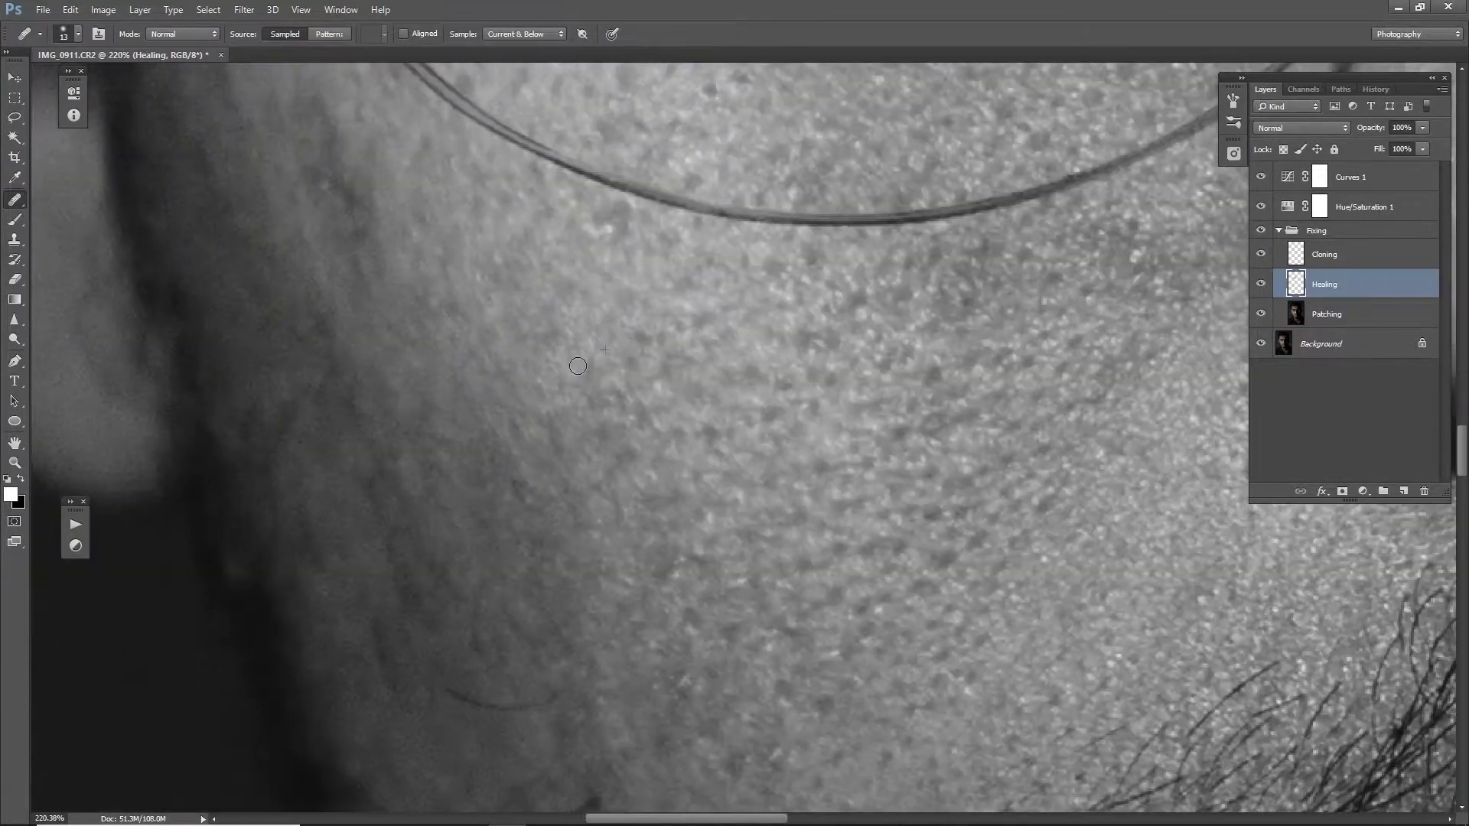
pyautogui.scroll(-3, 688, 485)
pyautogui.scroll(4, 791, 469)
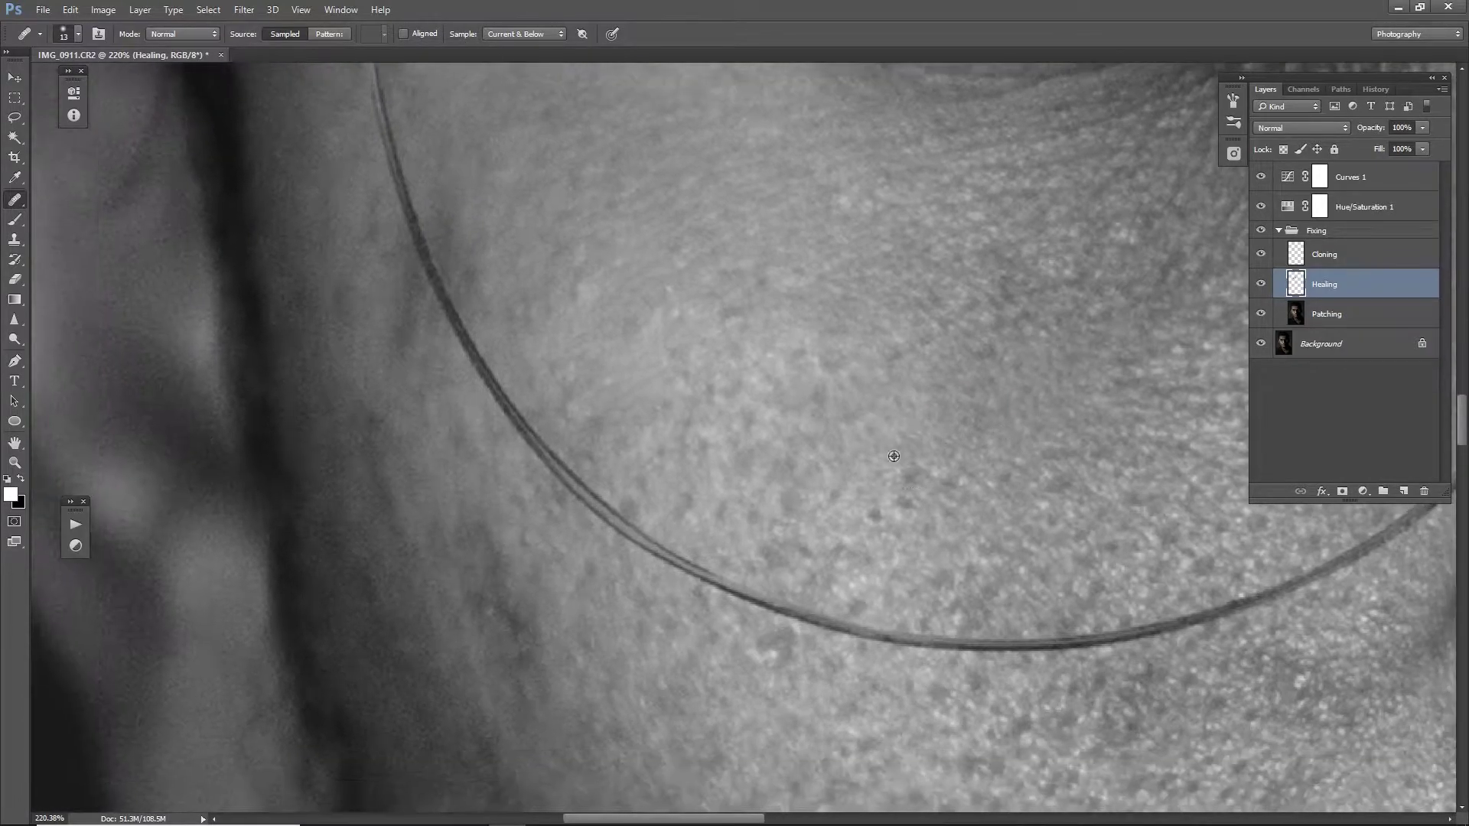
pyautogui.scroll(3, 765, 444)
pyautogui.scroll(-3, 688, 436)
pyautogui.hscroll(-2, 650, 429)
pyautogui.scroll(-2, 605, 423)
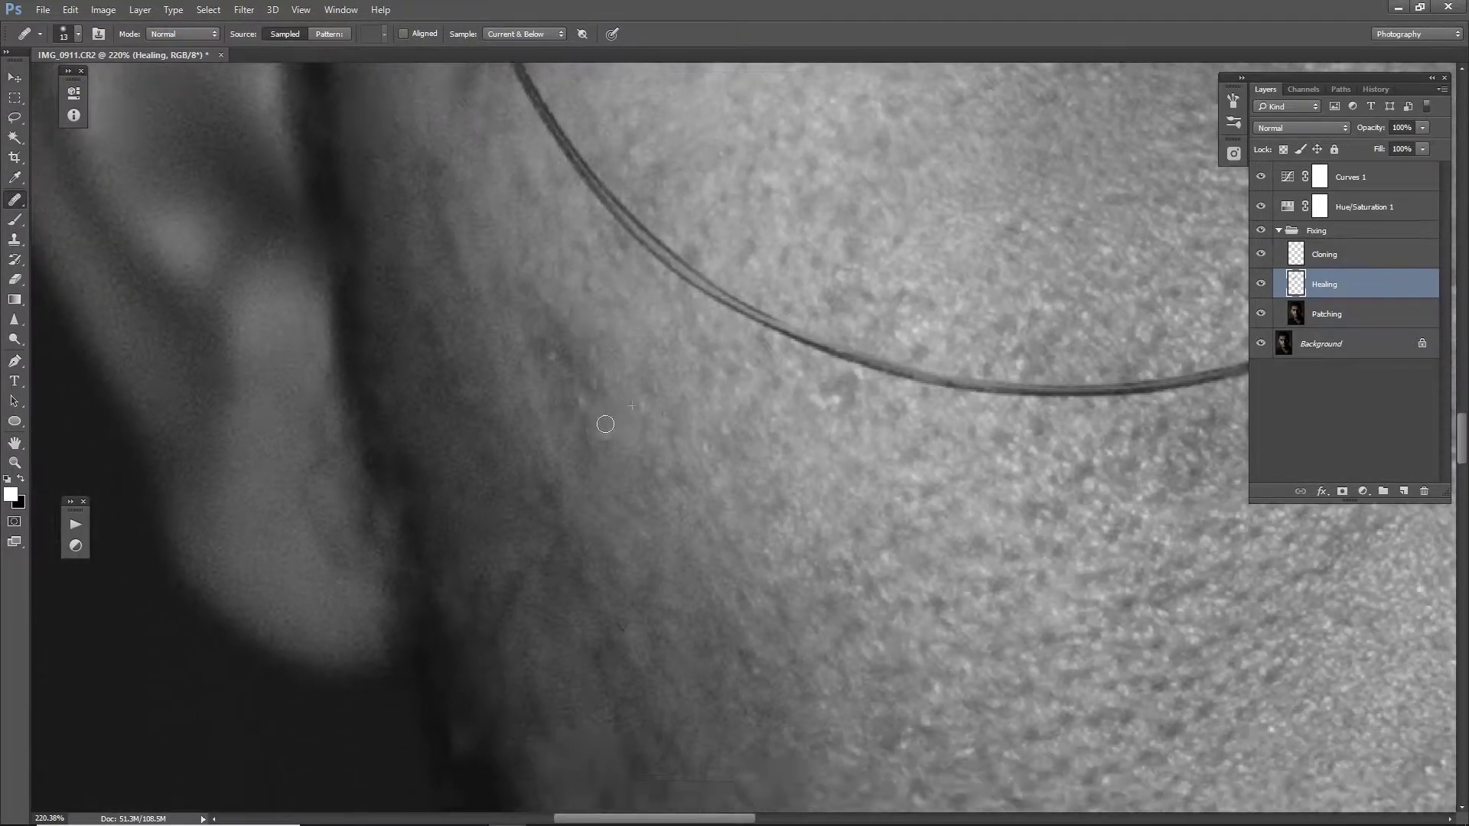
pyautogui.scroll(3, 606, 424)
pyautogui.hscroll(-1, 585, 382)
# - Spot-heal the remaining blemishes across the cheek and nose
pyautogui.scroll(-2, 773, 528)
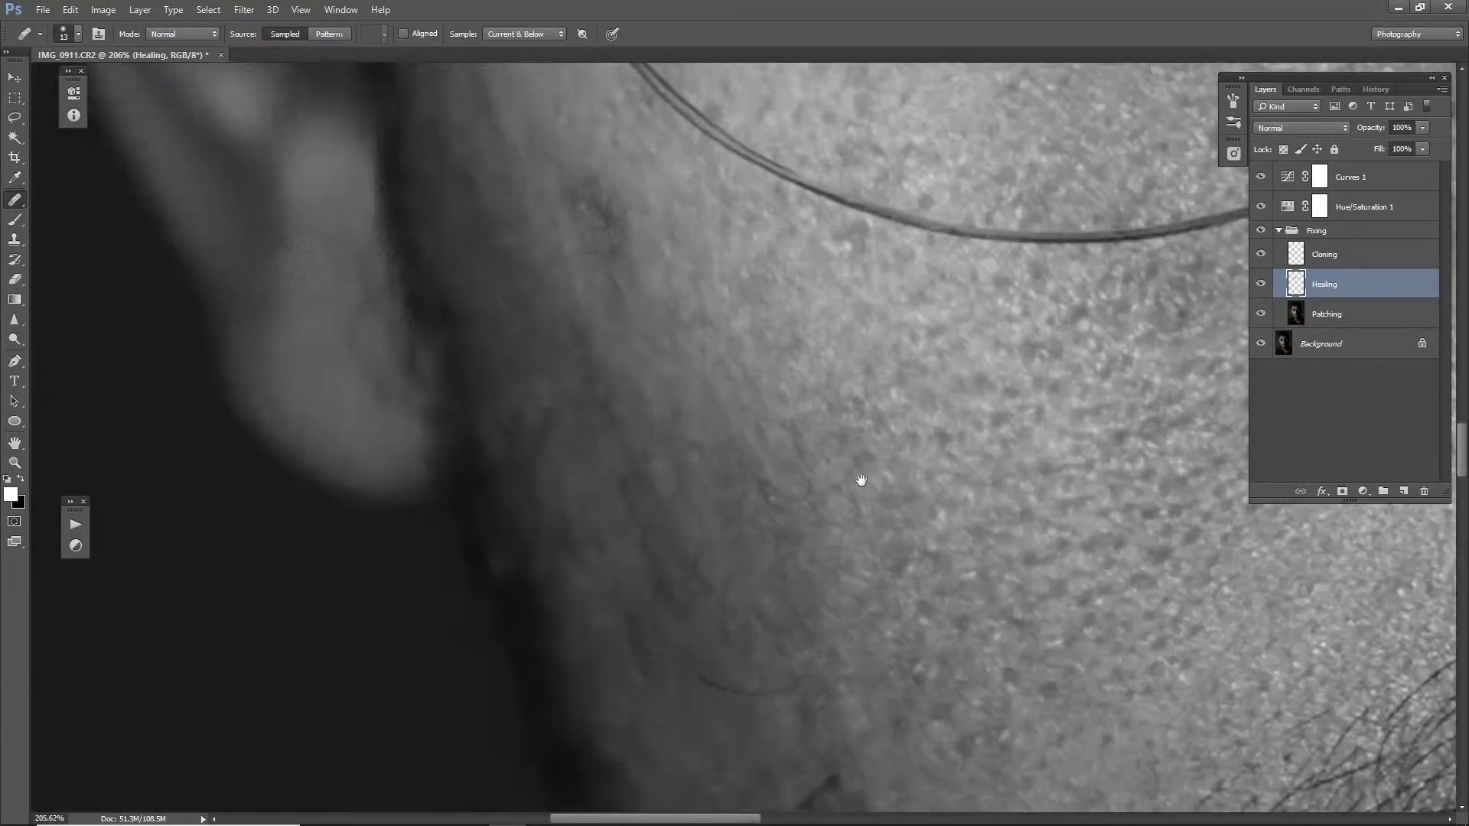
pyautogui.scroll(-3, 834, 536)
pyautogui.scroll(5, 842, 650)
pyautogui.scroll(-2, 854, 351)
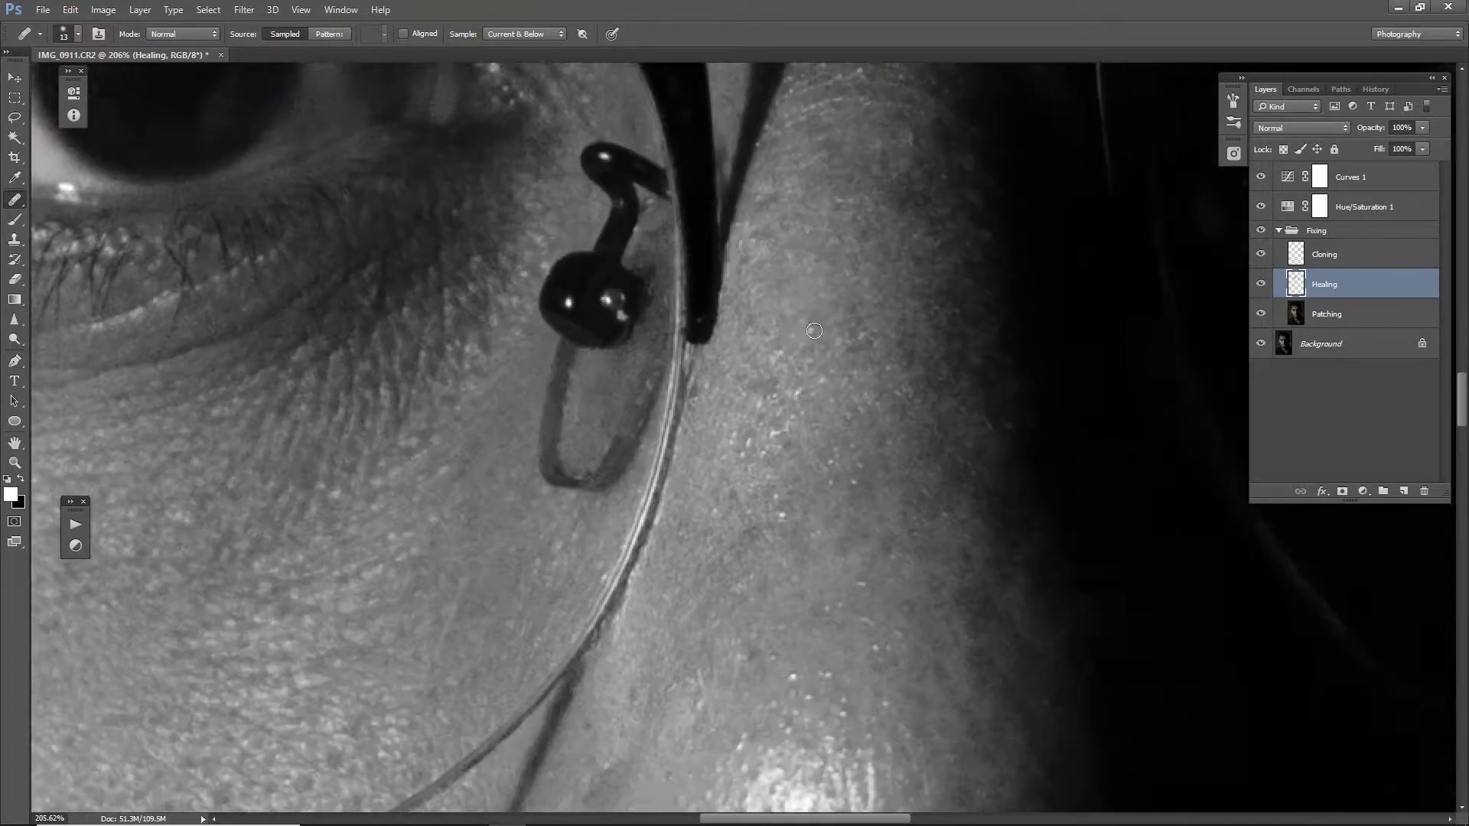
pyautogui.scroll(-1, 826, 360)
pyautogui.scroll(3, 765, 391)
pyautogui.hscroll(1, 759, 396)
pyautogui.scroll(-3, 768, 417)
pyautogui.hscroll(-3, 769, 417)
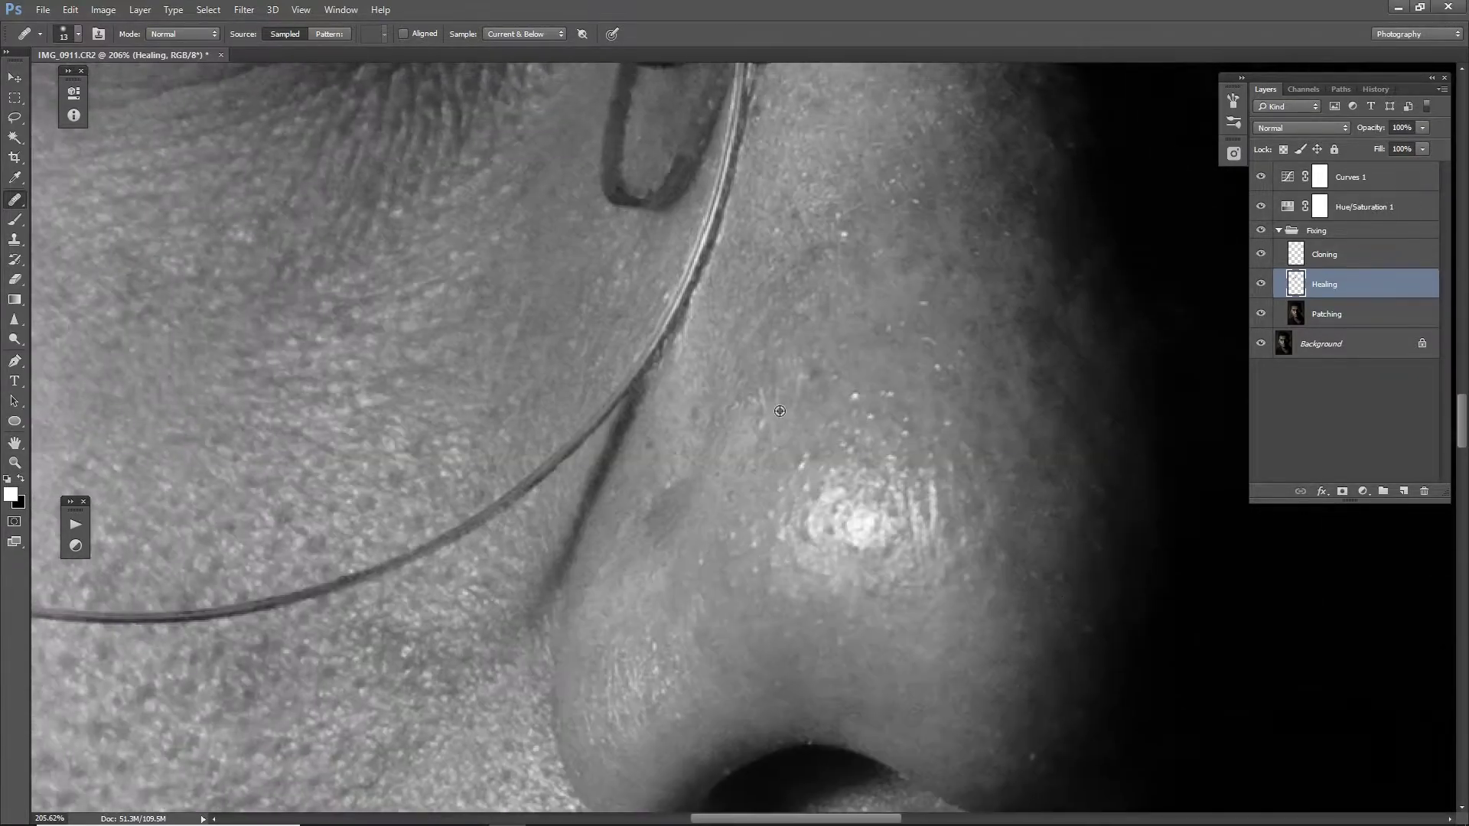
pyautogui.scroll(1, 796, 497)
pyautogui.scroll(-1, 815, 574)
pyautogui.scroll(1, 816, 574)
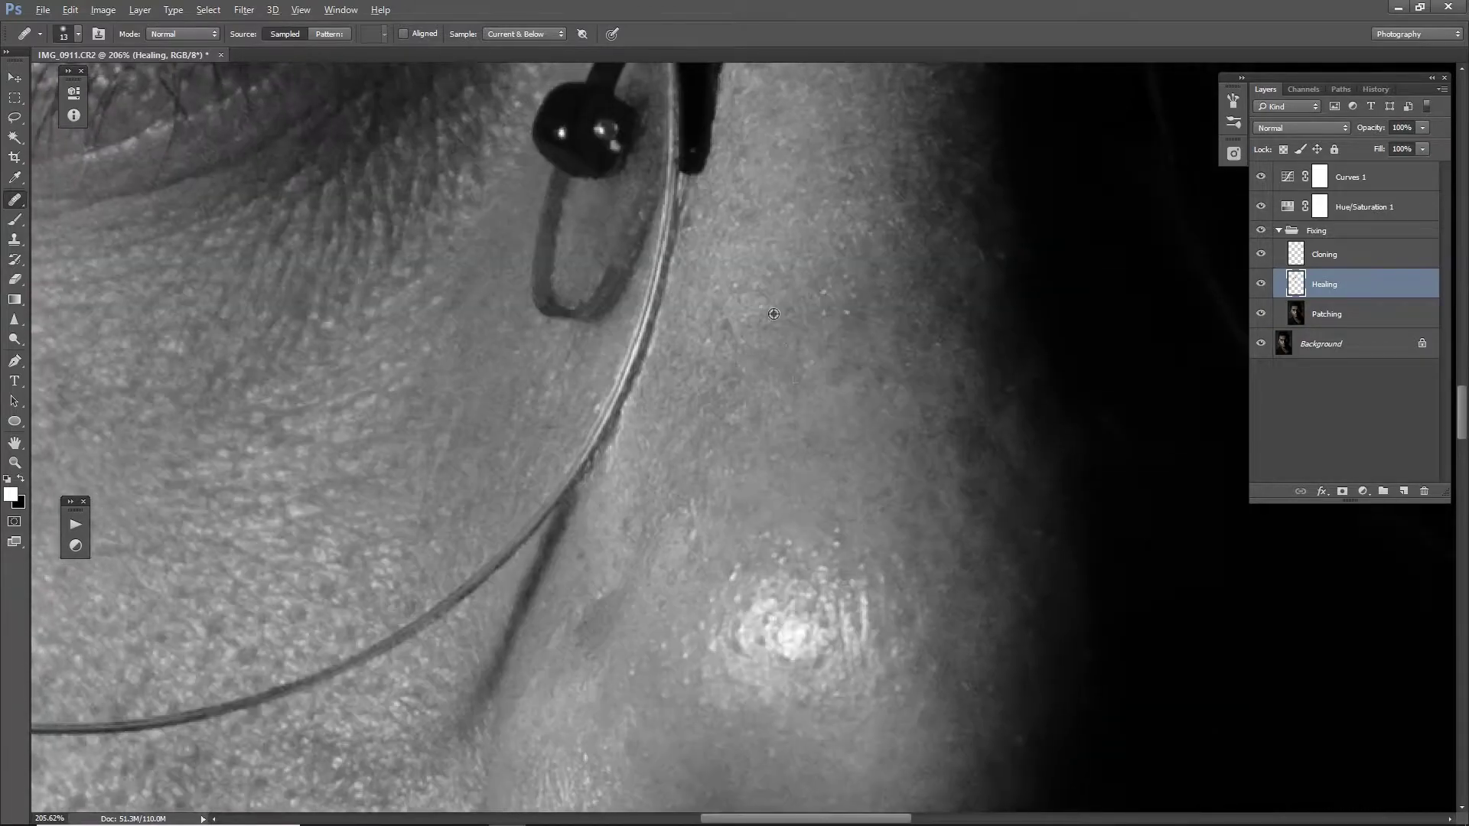
pyautogui.scroll(-6, 841, 536)
pyautogui.hscroll(4, 879, 494)
pyautogui.scroll(2, 765, 535)
pyautogui.hscroll(-2, 752, 553)
pyautogui.scroll(10, 765, 597)
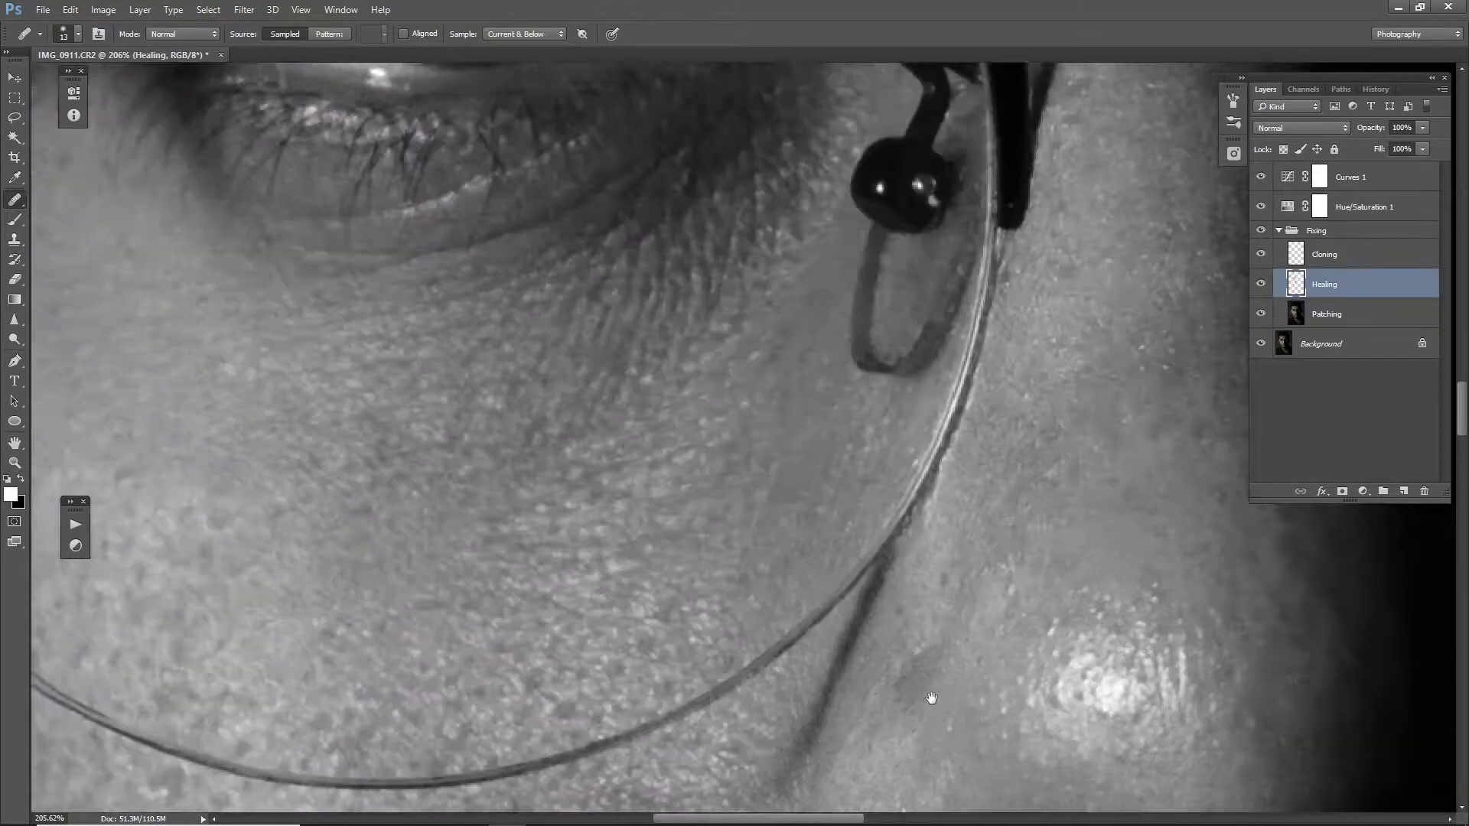
pyautogui.keyDown('alt'); pyautogui.scroll(3, 426, 312); pyautogui.keyUp('alt')
pyautogui.scroll(-1, 558, 344)
pyautogui.hscroll(-1, 558, 344)
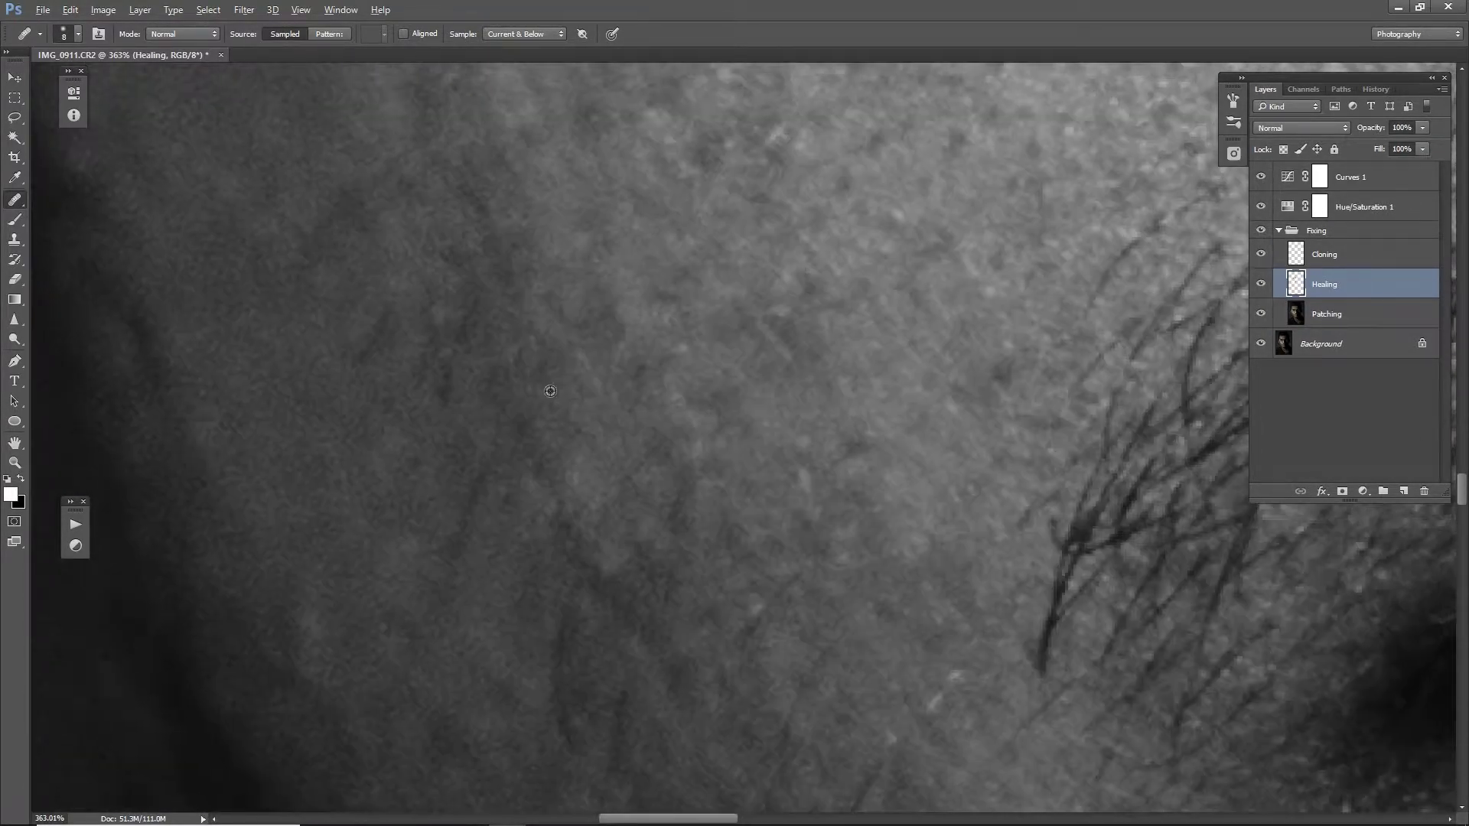
# - Hide the Curves and Hue/Saturation adjustments and fit the whole image in the window
pyautogui.moveTo(1260, 177); pyautogui.dragTo(1260, 207)
pyautogui.hotkey('ctrl', '0')
pyautogui.scroll(3, 1230, 307)
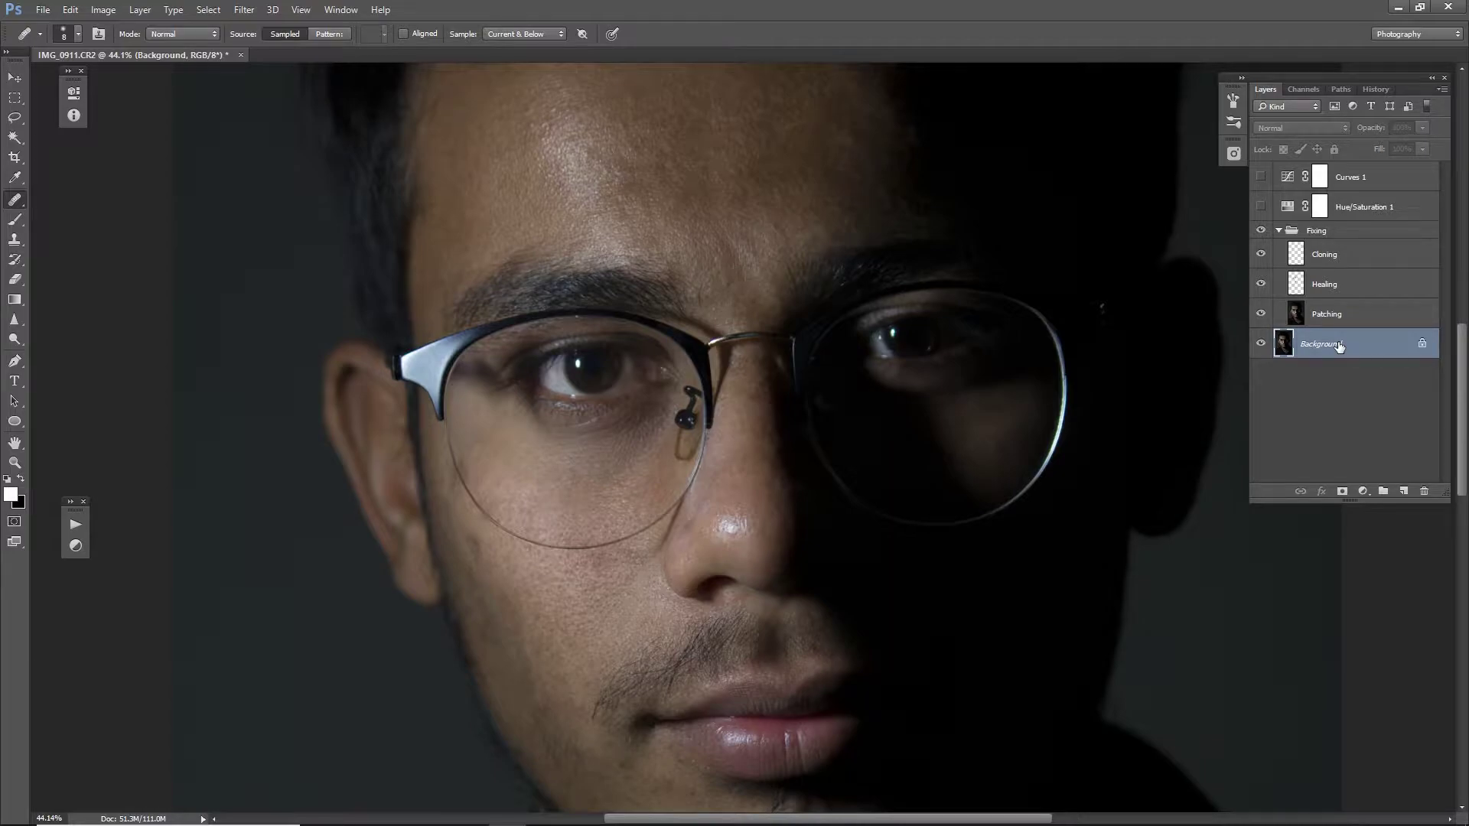
# - On the Healing layer, heal skin spots along the hairline and upper forehead
pyautogui.click(1315, 230)
pyautogui.click(1278, 230)
pyautogui.scroll(2, 827, 598)
pyautogui.click(1324, 284)
pyautogui.scroll(3, 826, 283)
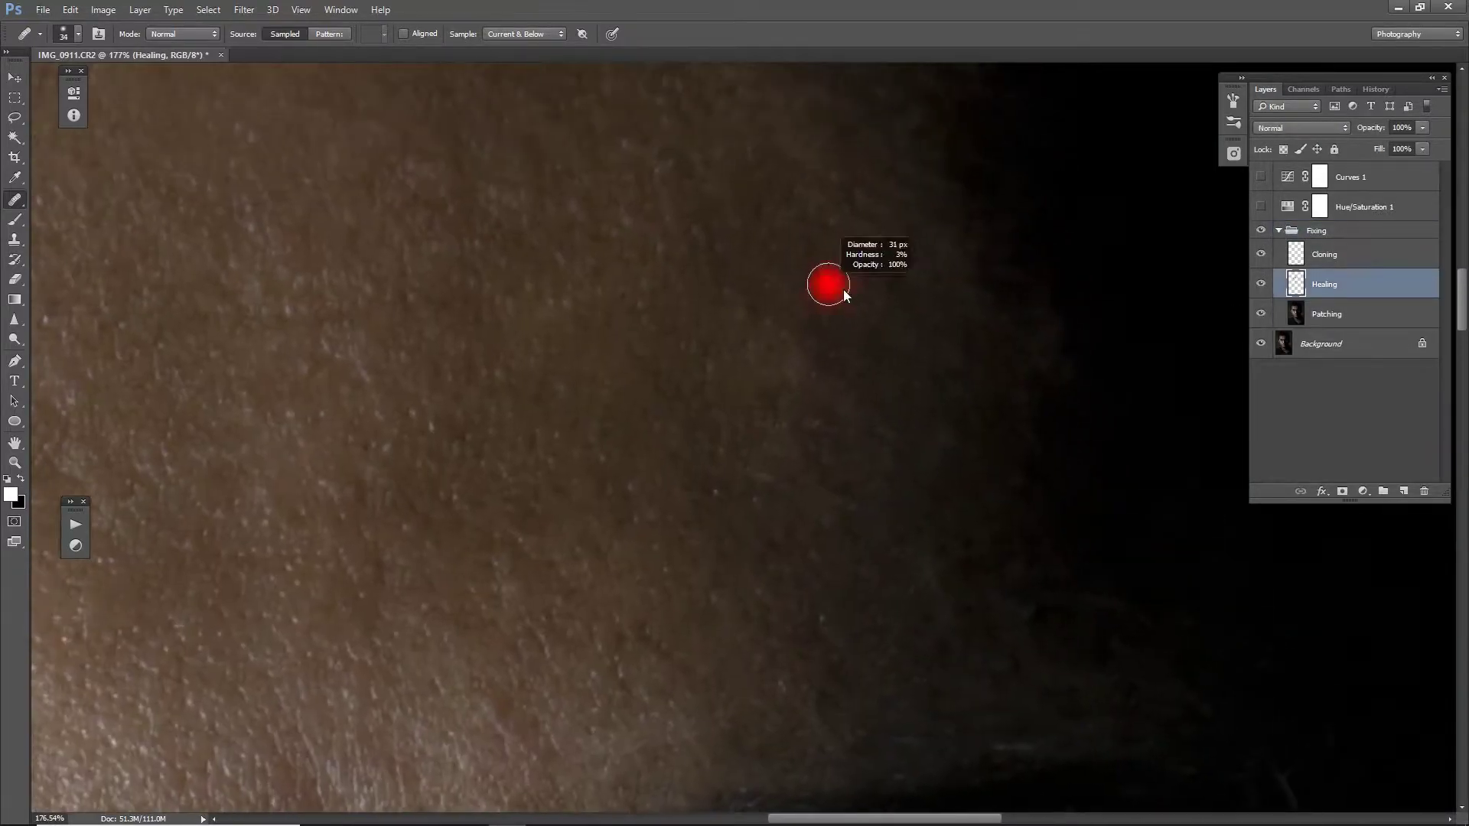
pyautogui.scroll(-3, 910, 306)
pyautogui.scroll(2, 963, 319)
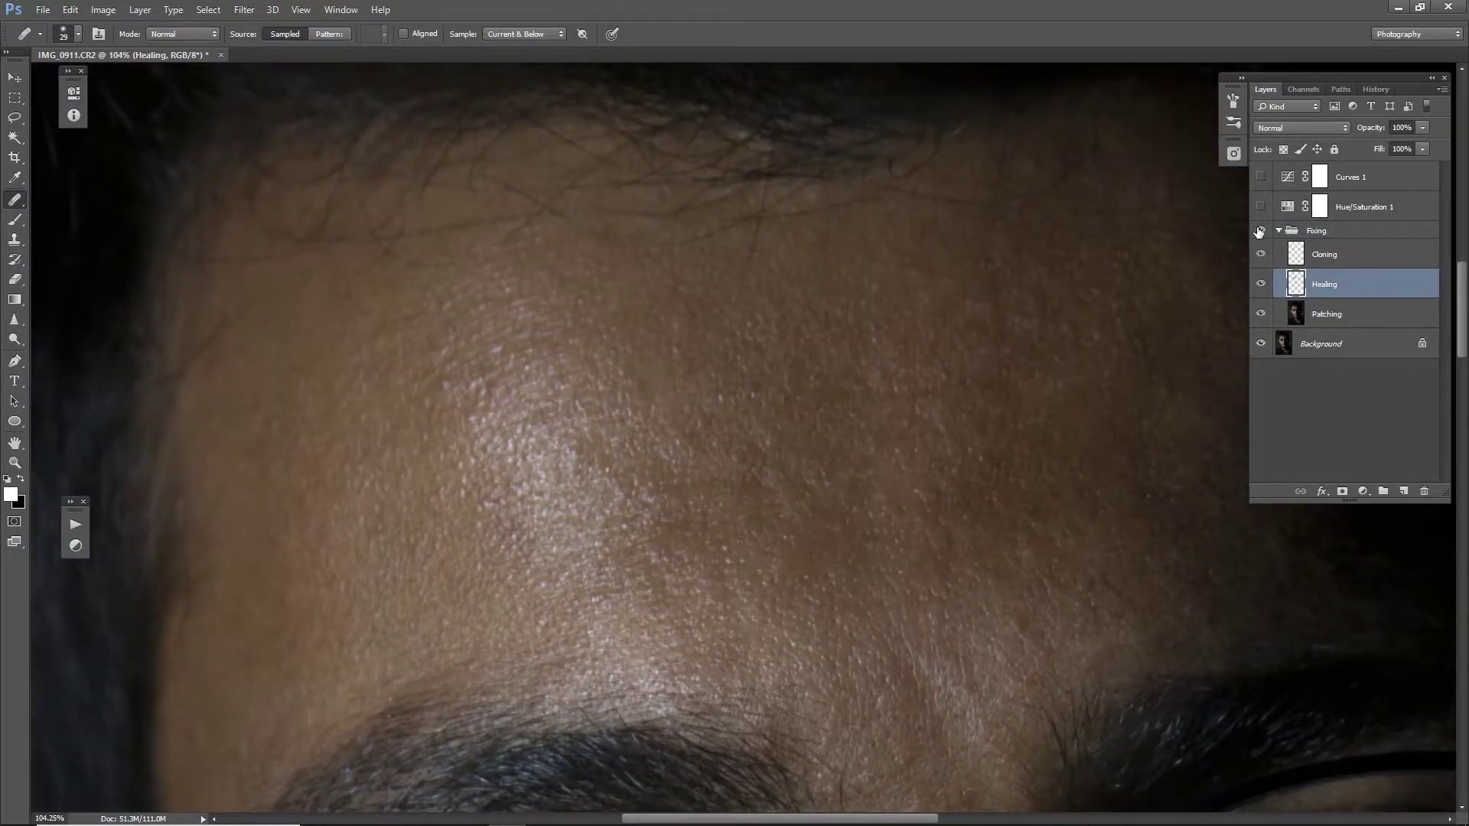
pyautogui.scroll(-2, 636, 385)
pyautogui.moveTo(879, 475); pyautogui.dragTo(746, 598)
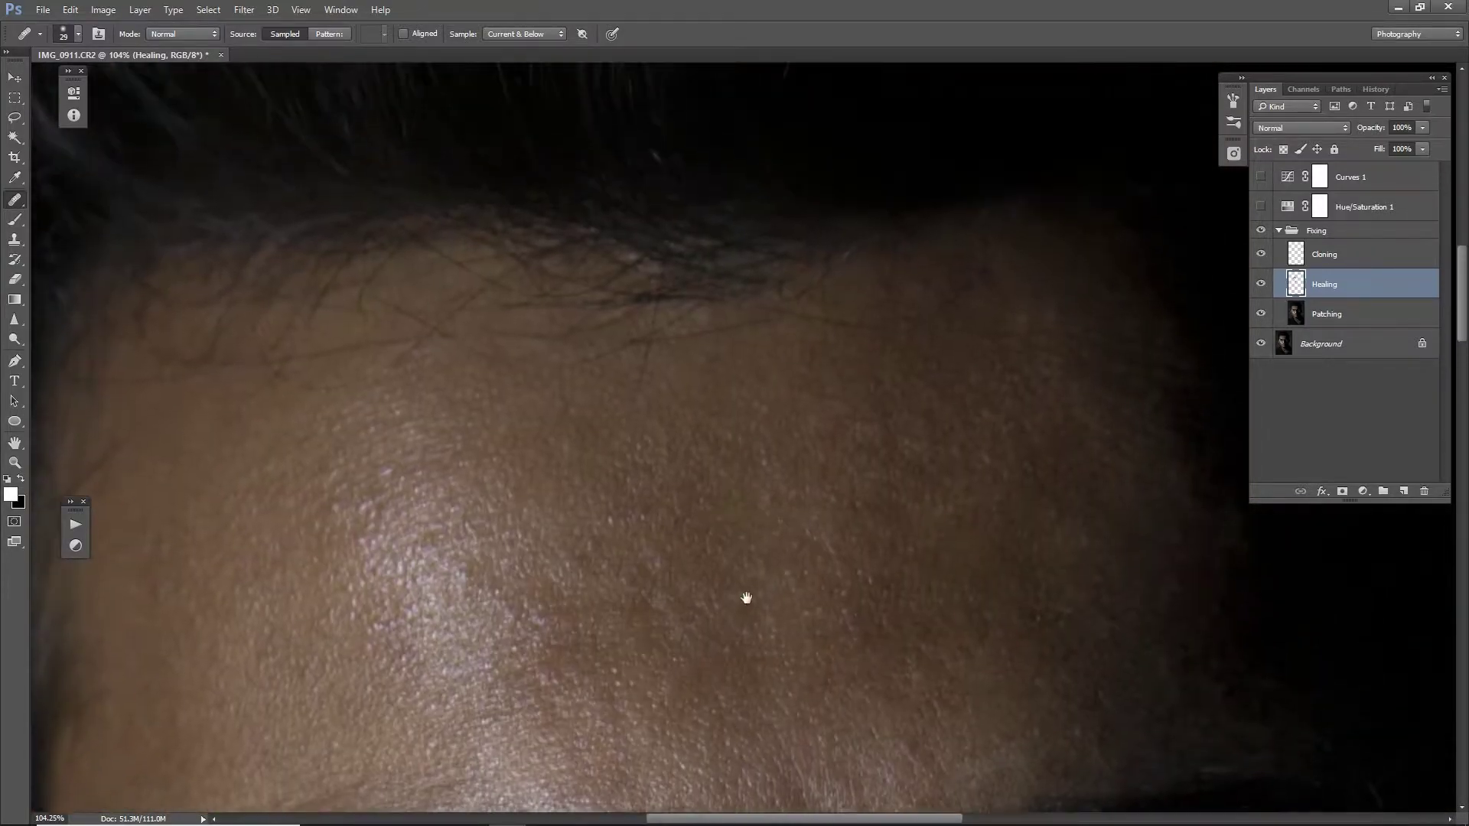
pyautogui.scroll(-2, 665, 420)
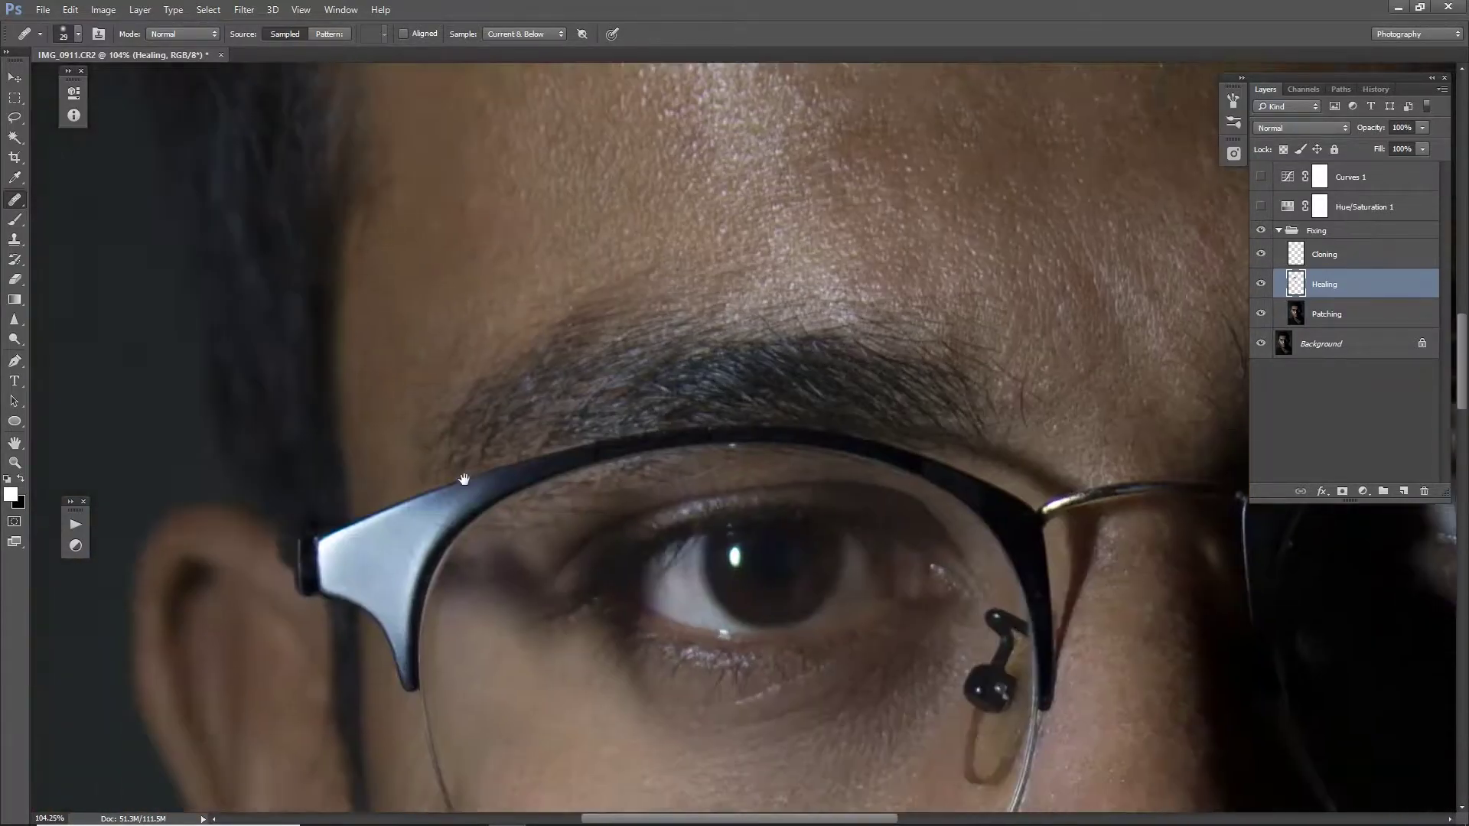
pyautogui.scroll(-3, 748, 403)
pyautogui.scroll(3, 748, 403)
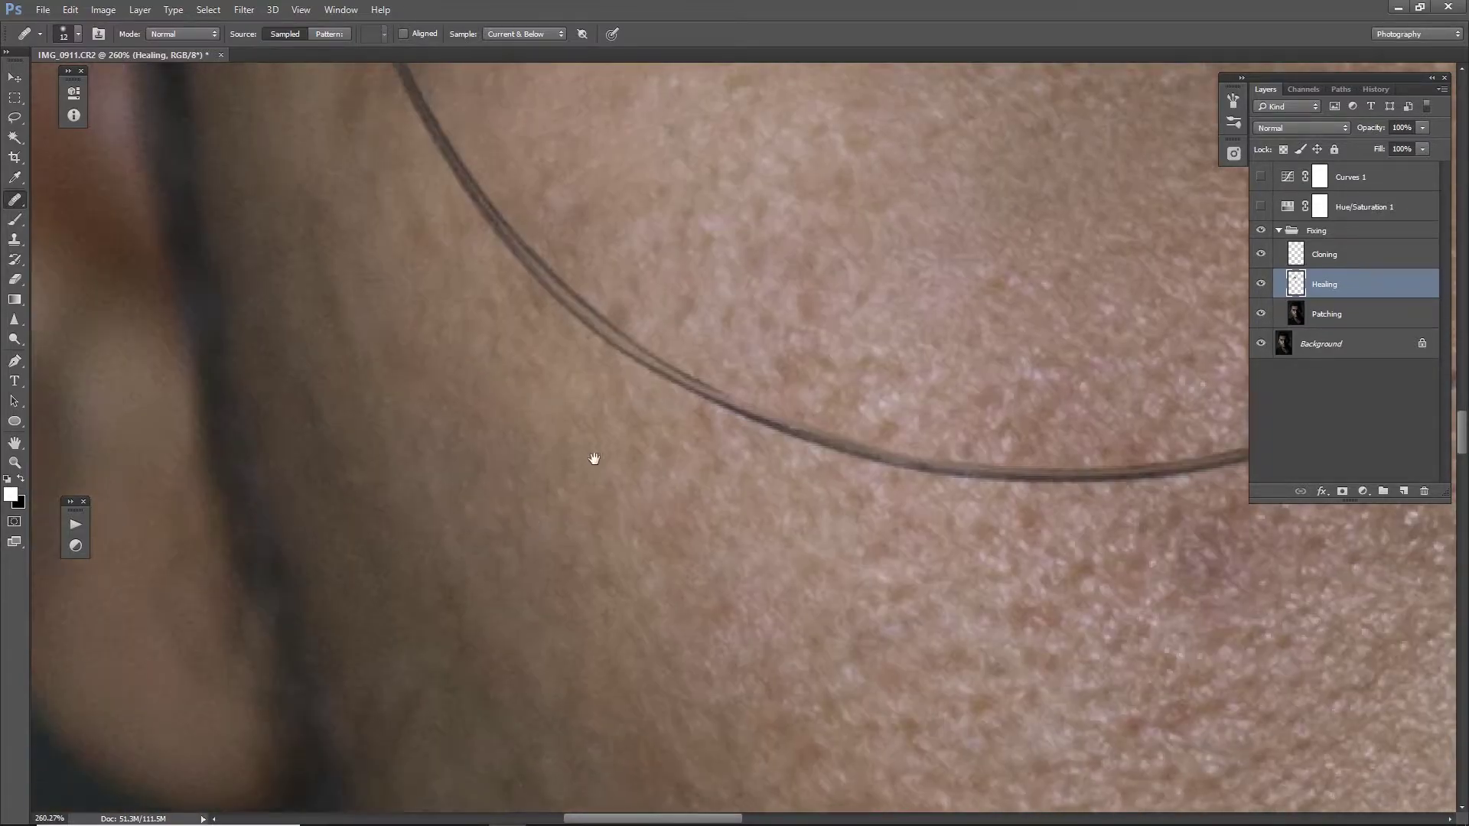
pyautogui.hscroll(3, 650, 520)
pyautogui.scroll(-10, 715, 584)
pyautogui.scroll(10, 600, 482)
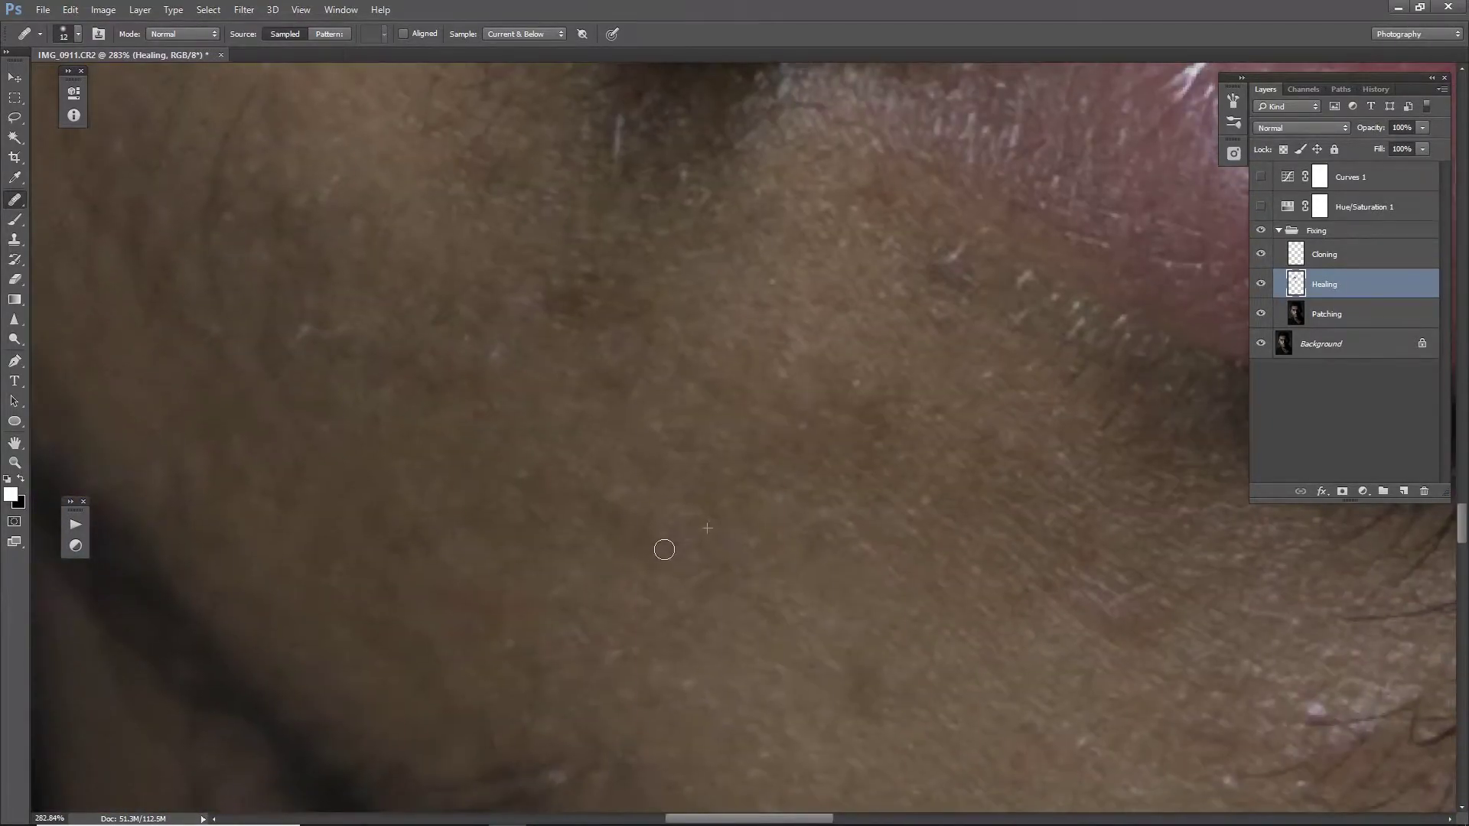
# - Heal the lip and chin skin with a smaller healing brush
pyautogui.moveTo(656, 541); pyautogui.dragTo(833, 592)
pyautogui.scroll(-2, 728, 344)
pyautogui.scroll(-2, 672, 680)
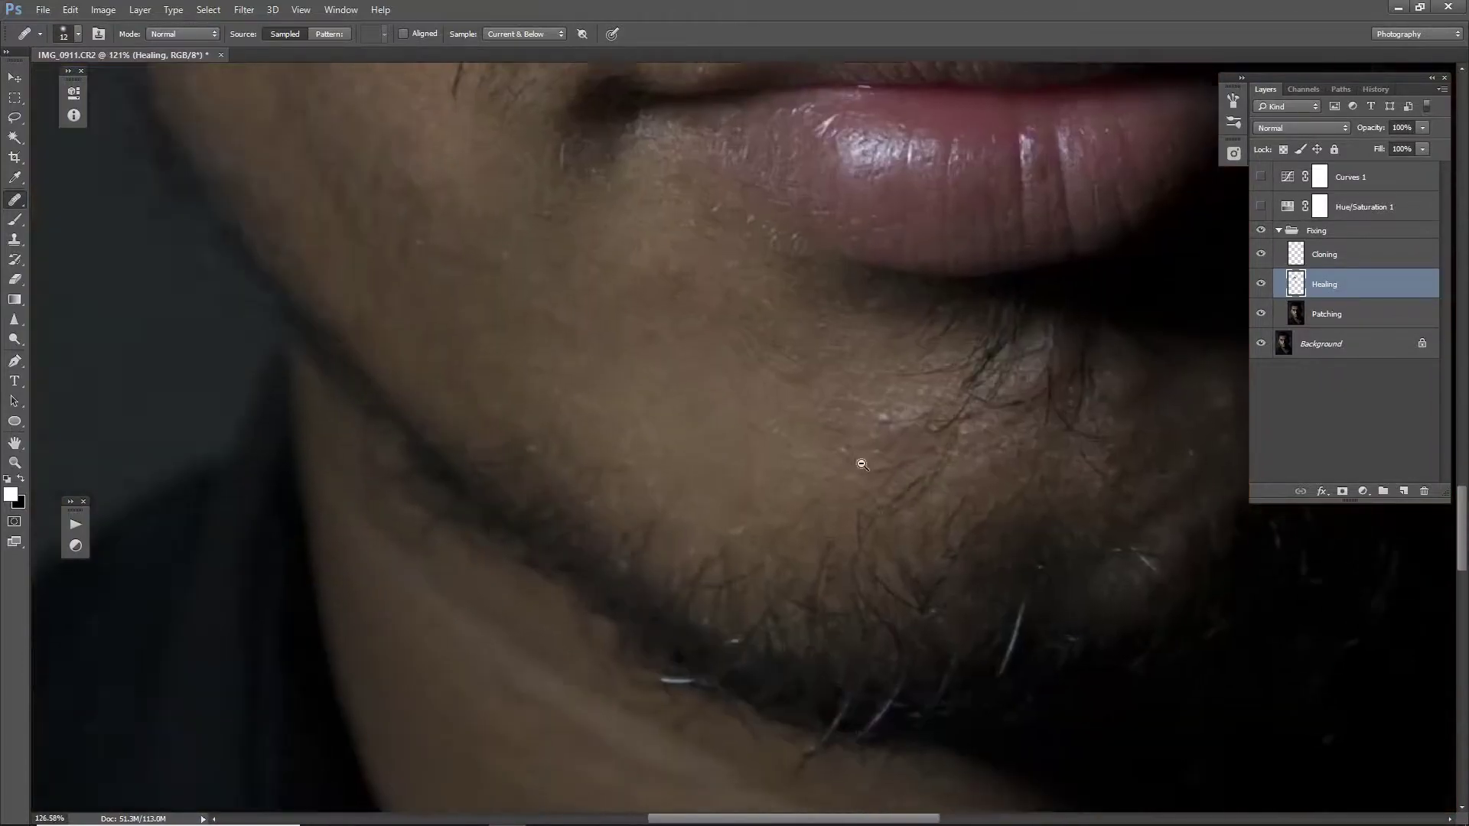
pyautogui.scroll(5, 763, 639)
pyautogui.moveTo(764, 639); pyautogui.dragTo(811, 765)
pyautogui.scroll(-2, 600, 499)
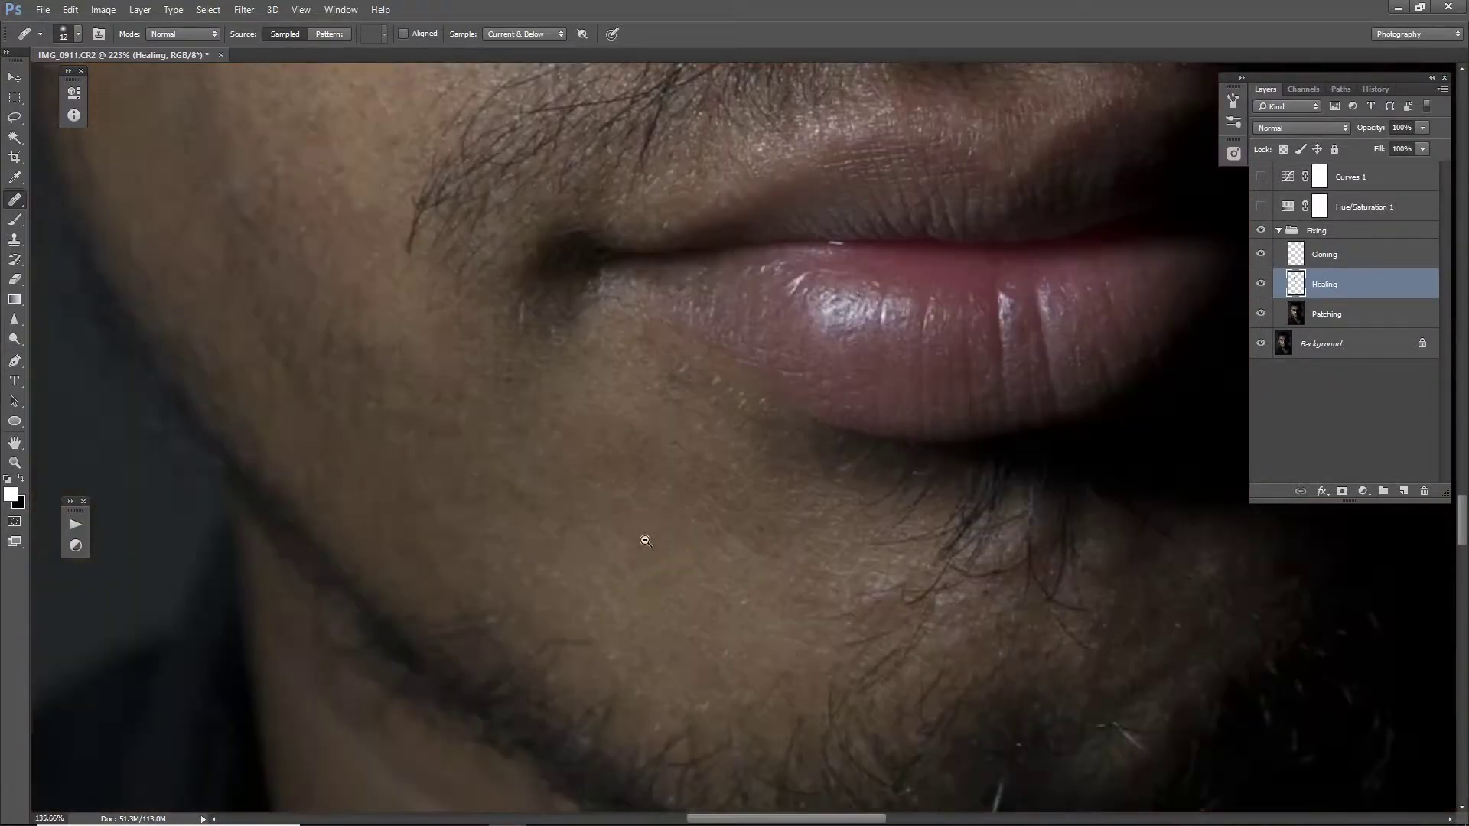
pyautogui.scroll(3, 872, 295)
pyautogui.press('[')
pyautogui.press('[')
pyautogui.press('[')
pyautogui.scroll(-2, 744, 380)
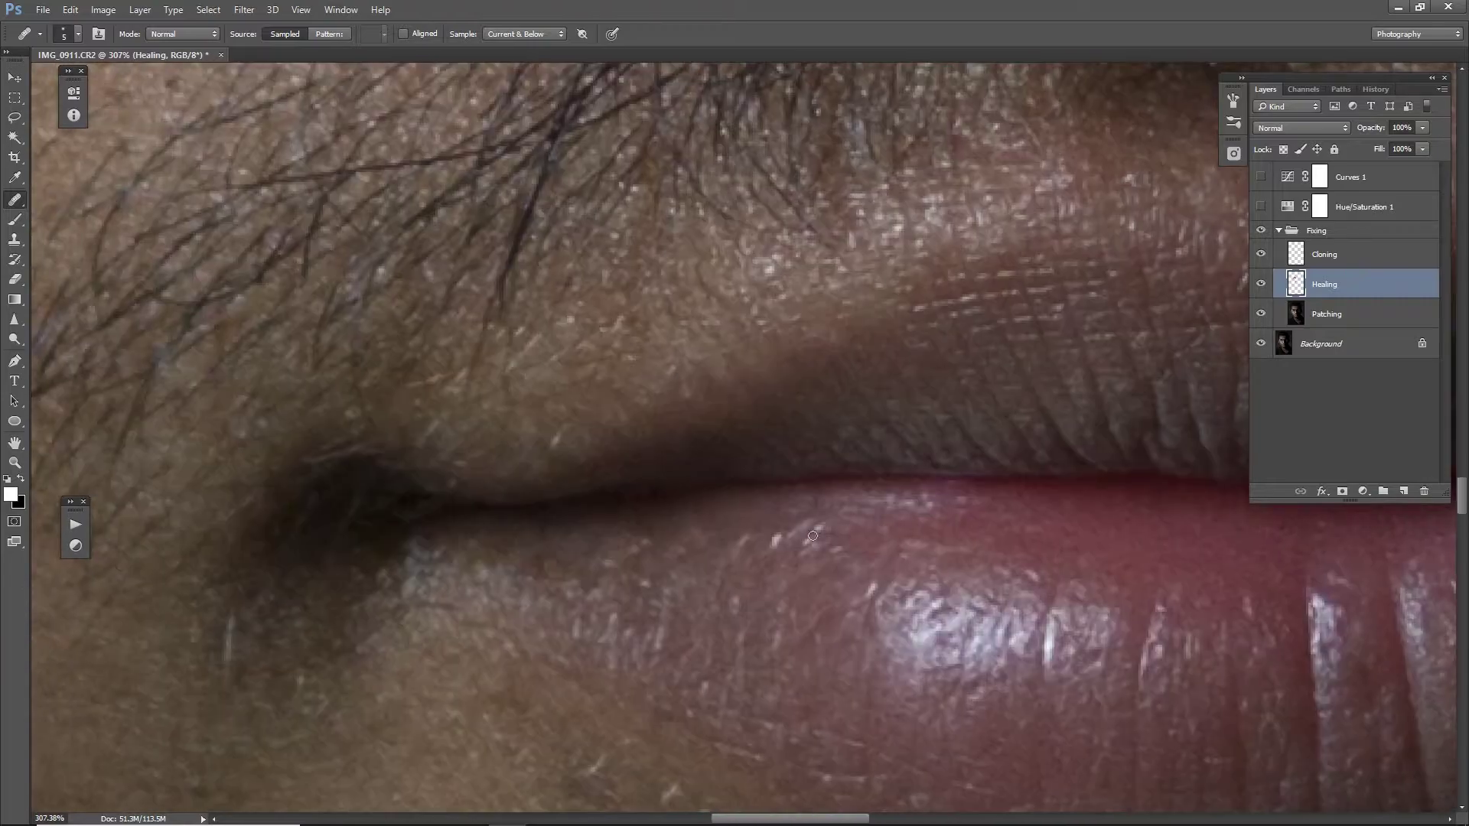
pyautogui.scroll(-3, 689, 345)
pyautogui.scroll(-2, 632, 318)
pyautogui.hotkey('ctrl', '0')
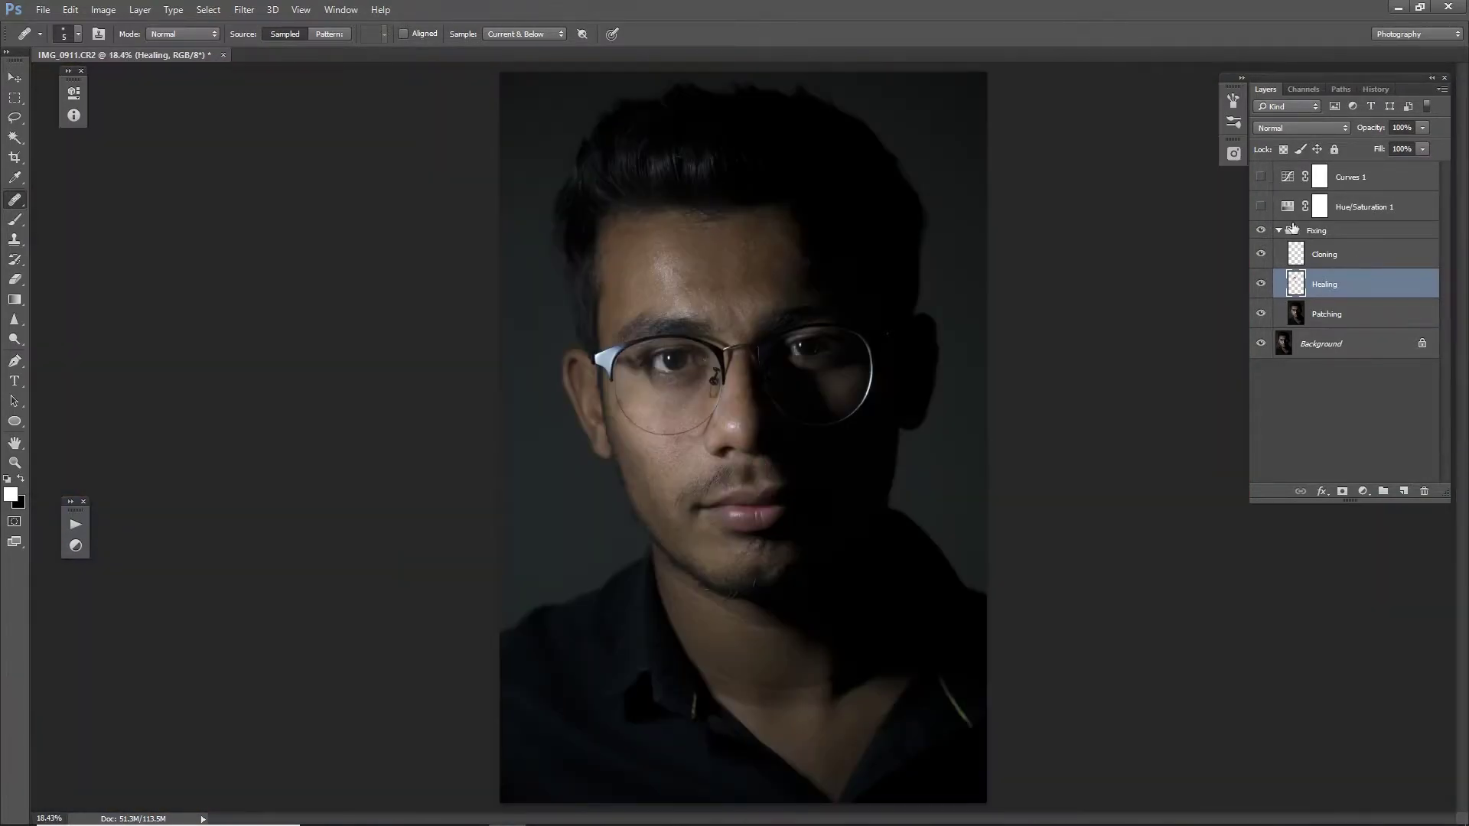
# - Paint black with a soft brush on a new layer over the face's shadow side
pyautogui.keyDown('alt'); pyautogui.click(1261, 232); pyautogui.keyUp('alt')
pyautogui.hotkey('ctrl', 'shift', 'alt', 'n')
pyautogui.press('b')
pyautogui.press('d')
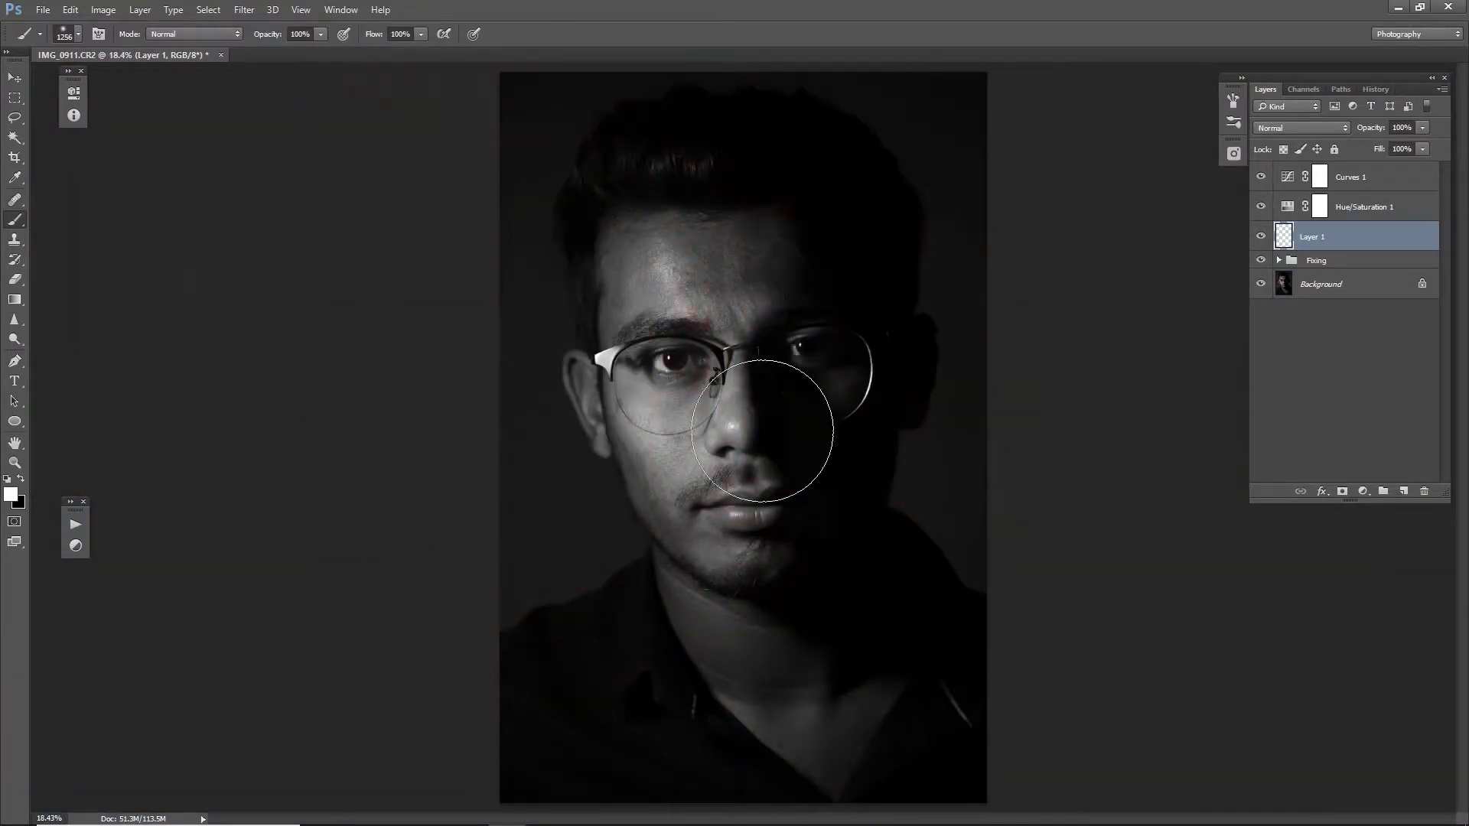
pyautogui.scroll(-3, 795, 412)
pyautogui.scroll(5, 794, 412)
pyautogui.scroll(-3, 760, 425)
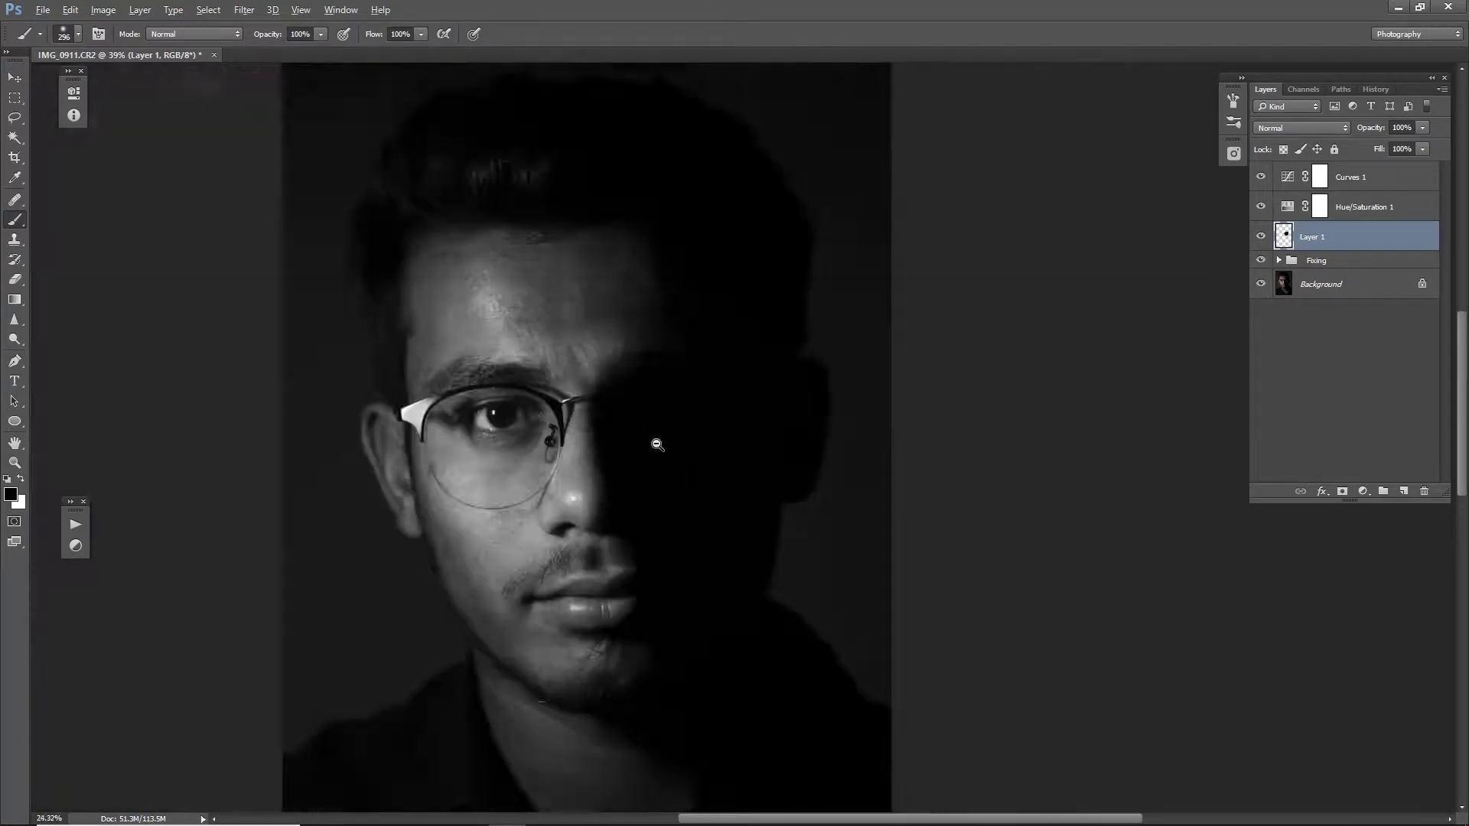
pyautogui.scroll(4, 656, 436)
pyautogui.scroll(-1, 704, 331)
pyautogui.scroll(-3, 681, 321)
pyautogui.moveTo(1261, 177); pyautogui.dragTo(1261, 206)
# - Limit Layer 1's black paint to darker underlying tones using the Underlying Layer blend slider
pyautogui.doubleClick(1370, 236)
pyautogui.moveTo(400, 477); pyautogui.dragTo(318, 479)
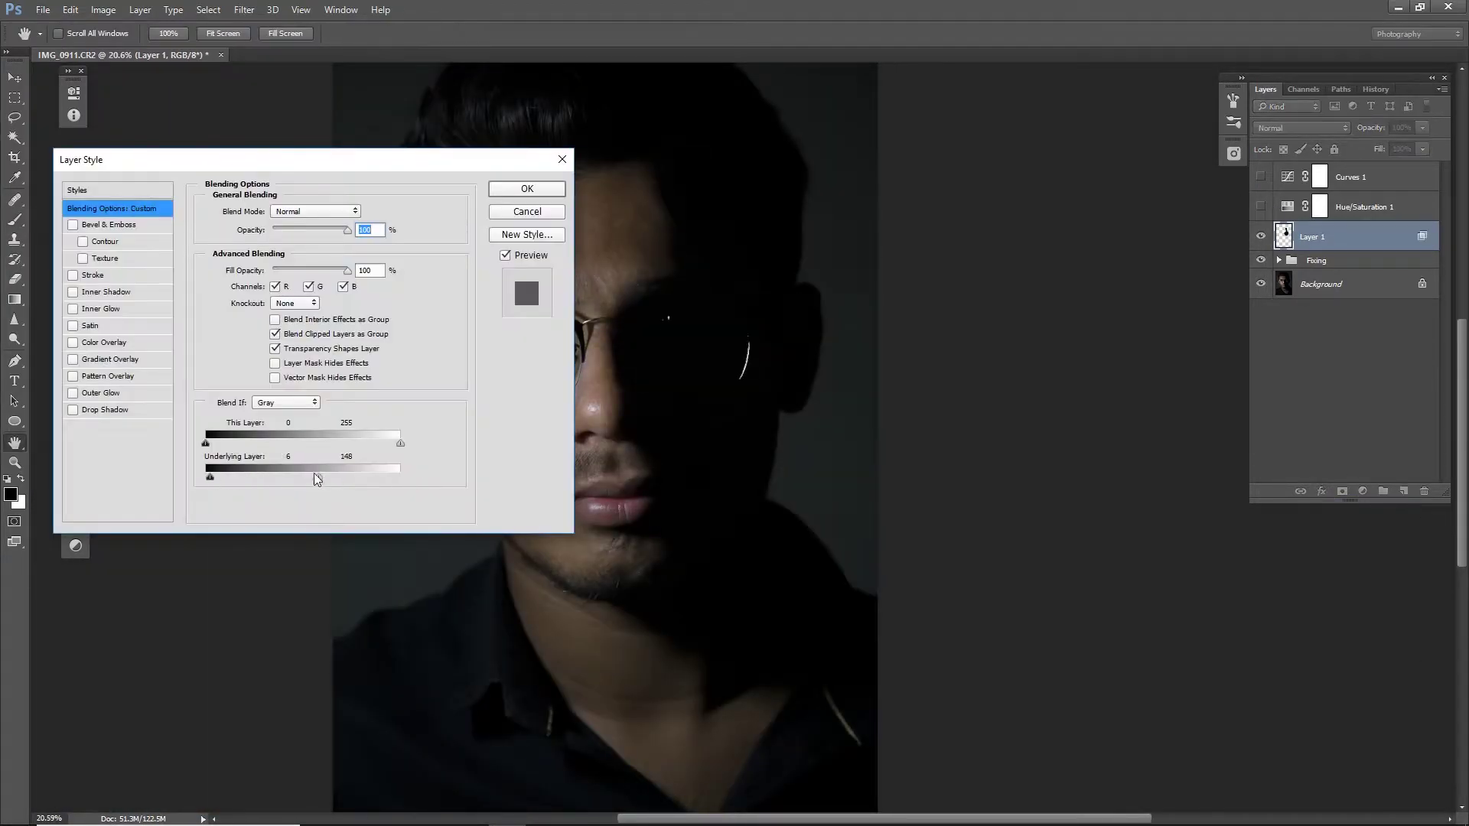
pyautogui.press('Return')
# - Show the black-and-white and Curves adjustments again
pyautogui.scroll(3, 733, 284)
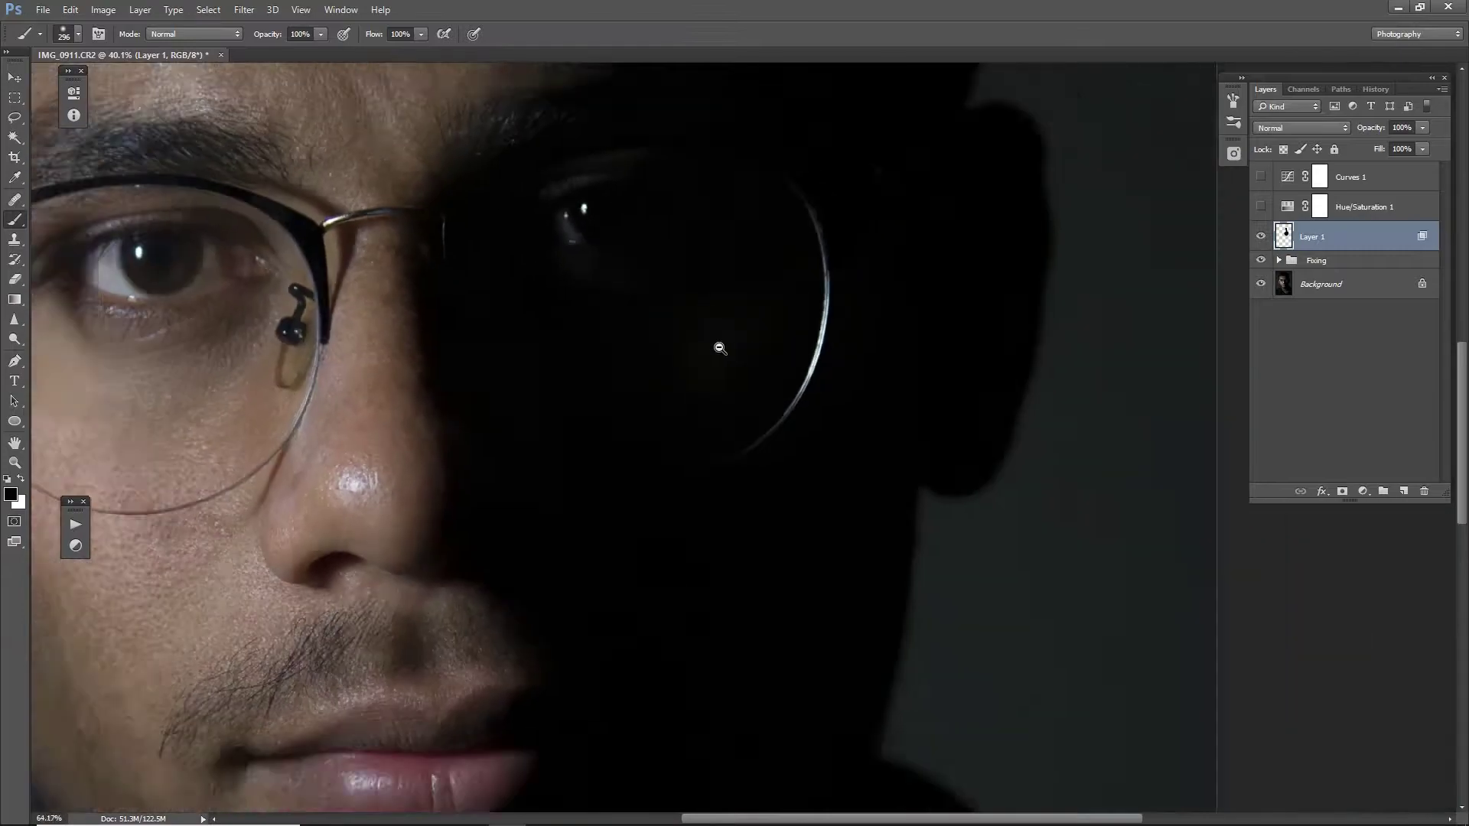
pyautogui.scroll(-3, 734, 284)
pyautogui.moveTo(1261, 207); pyautogui.dragTo(1259, 186)
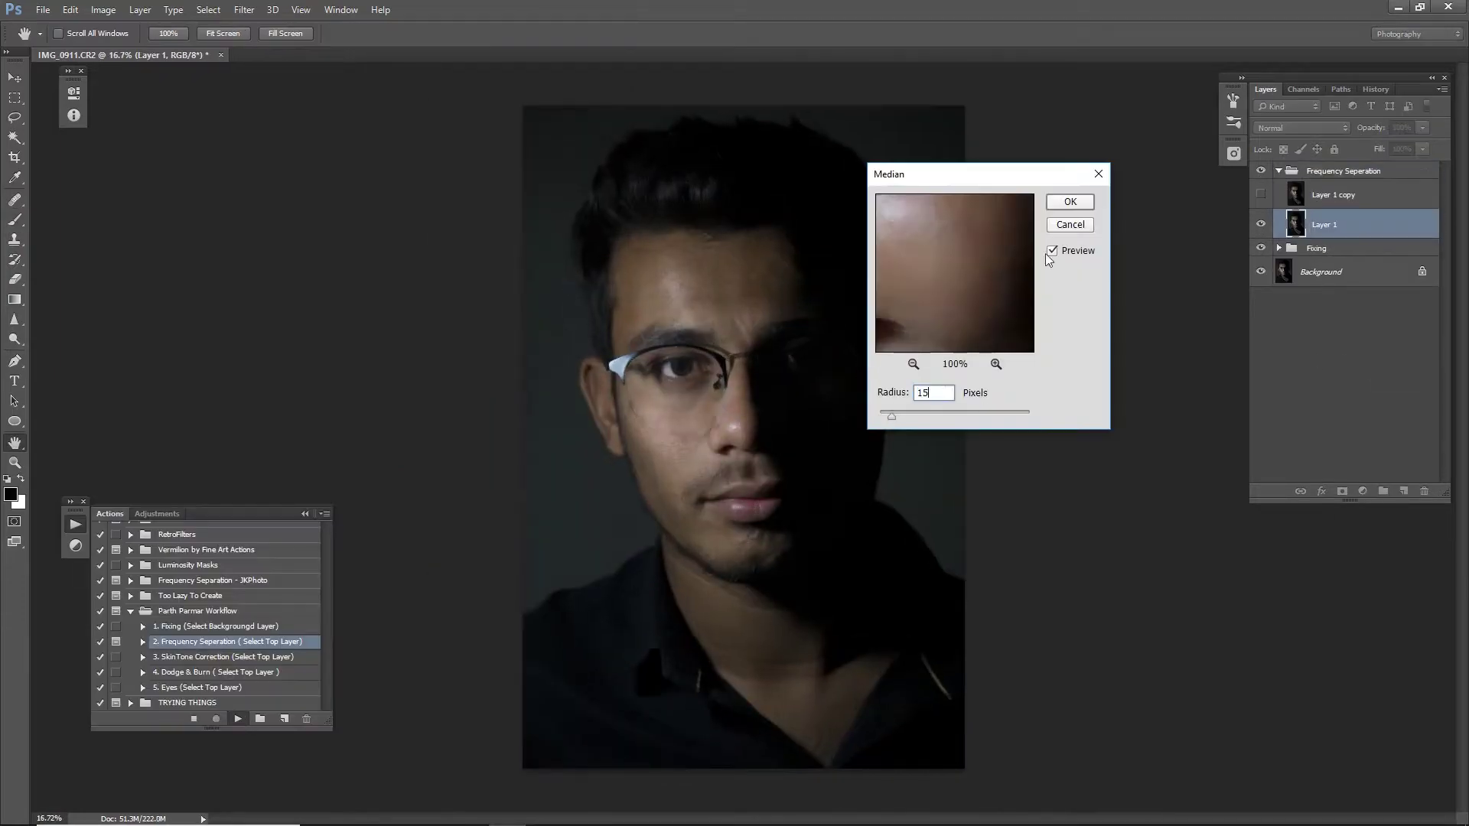
# - Accept the radius 15 Median blur and the Box Blur, then start outlining forehead skin on Low
pyautogui.click(1085, 207)
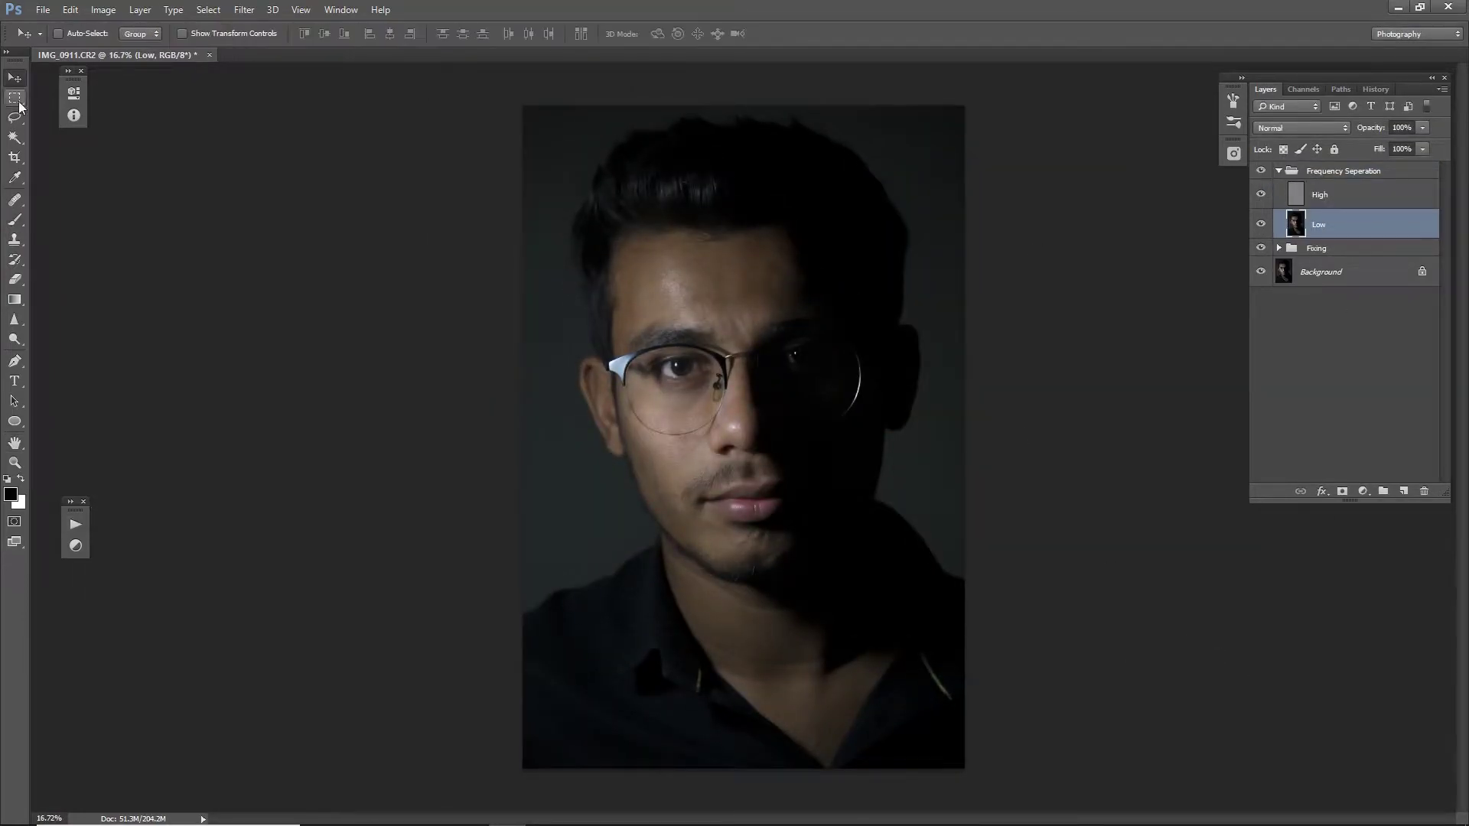
pyautogui.press('Return')
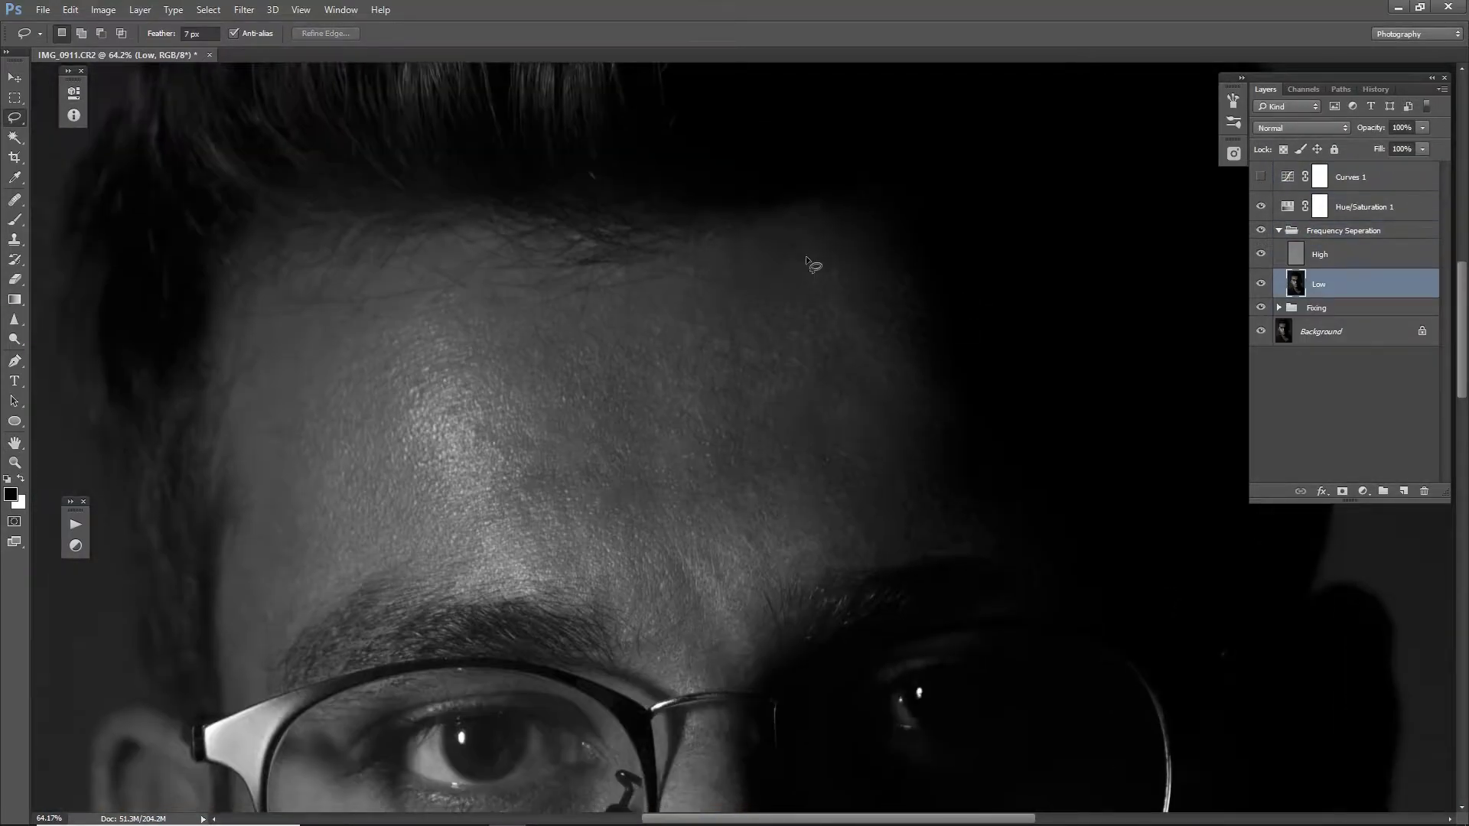
pyautogui.moveTo(757, 291)
pyautogui.mouseDown()
pyautogui.moveTo(857, 572)
pyautogui.moveTo(723, 450)
pyautogui.mouseUp()
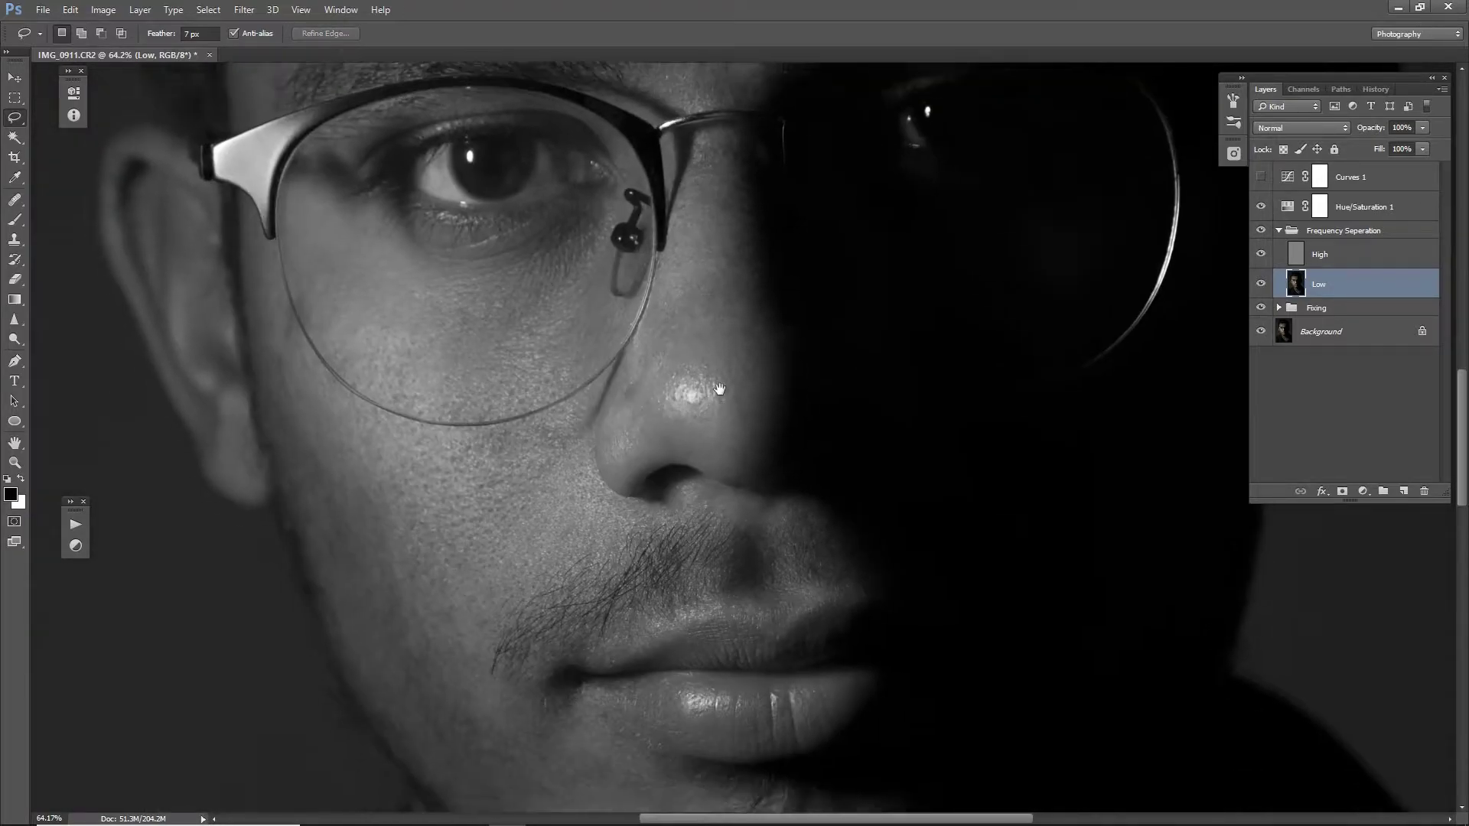
# - Lasso forehead skin areas on the Low layer to compare smoothed tones
pyautogui.moveTo(723, 450)
pyautogui.mouseDown()
pyautogui.moveTo(680, 429)
pyautogui.moveTo(711, 115)
pyautogui.mouseUp()
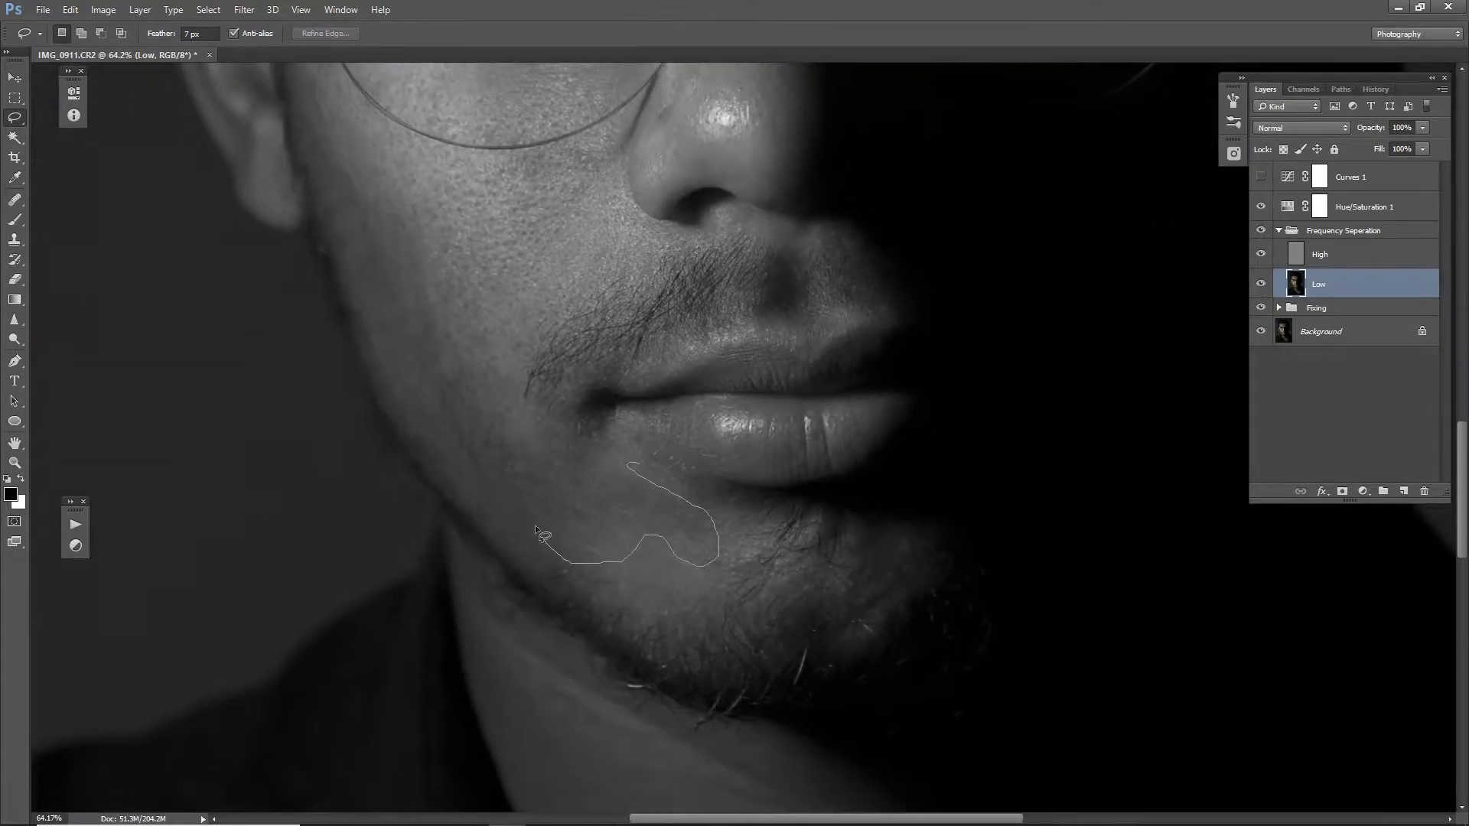
pyautogui.moveTo(446, 358); pyautogui.dragTo(683, 457)
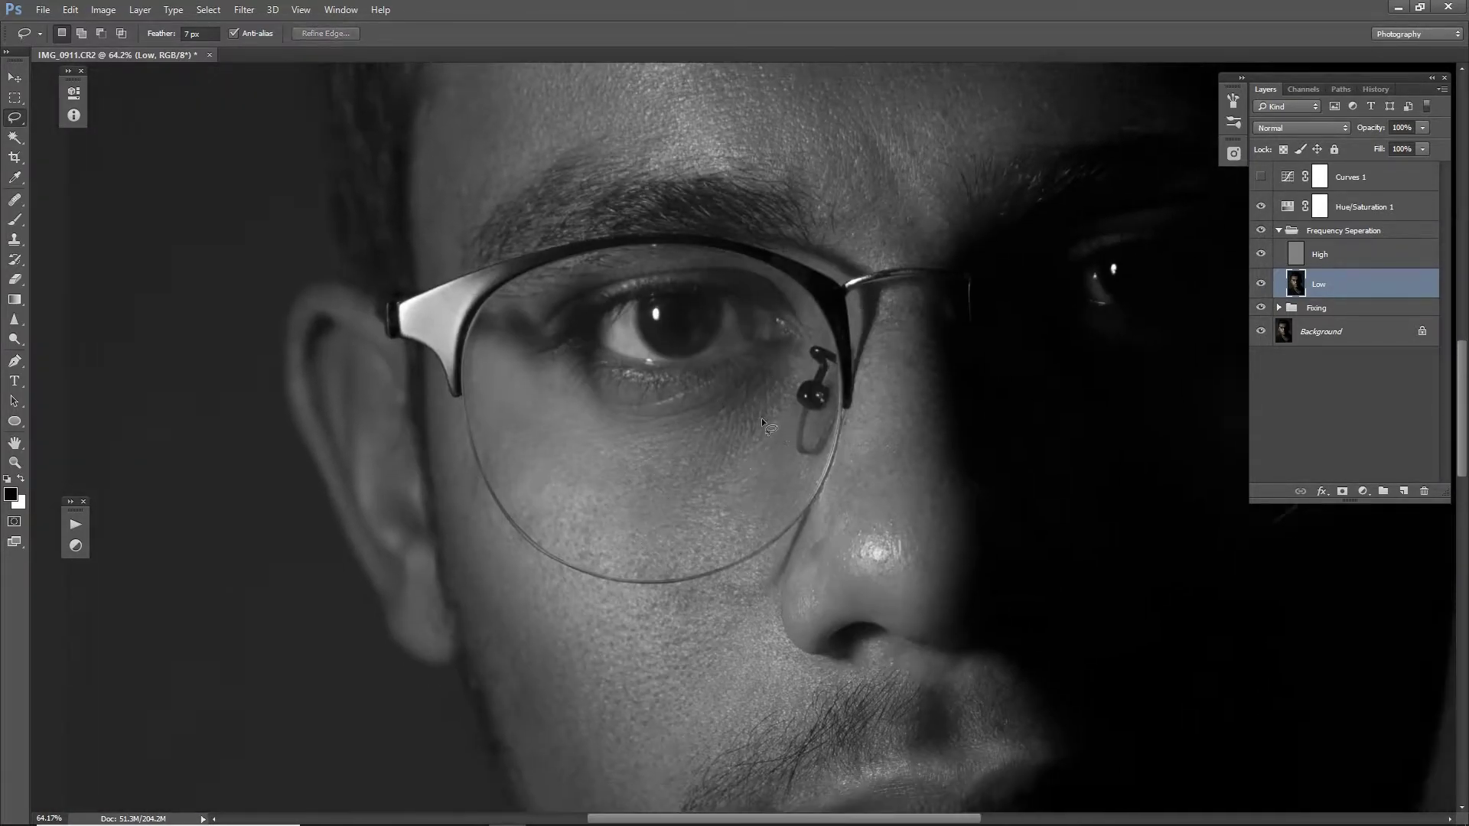
pyautogui.scroll(10, 683, 457)
pyautogui.scroll(3, 963, 261)
pyautogui.scroll(-5, 963, 261)
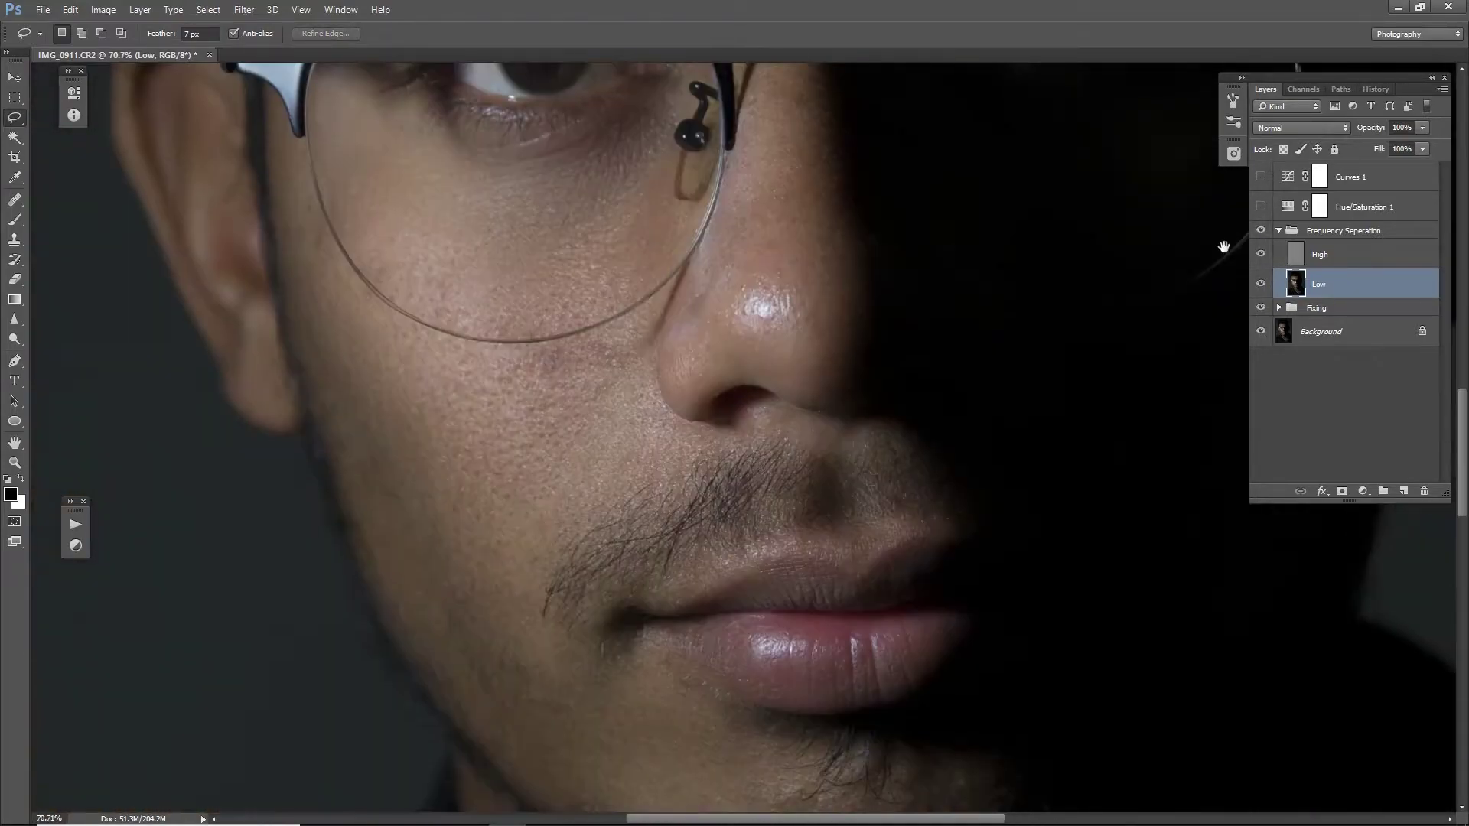
pyautogui.moveTo(689, 306); pyautogui.dragTo(753, 487)
pyautogui.scroll(1, 688, 344)
pyautogui.moveTo(683, 338); pyautogui.dragTo(641, 389)
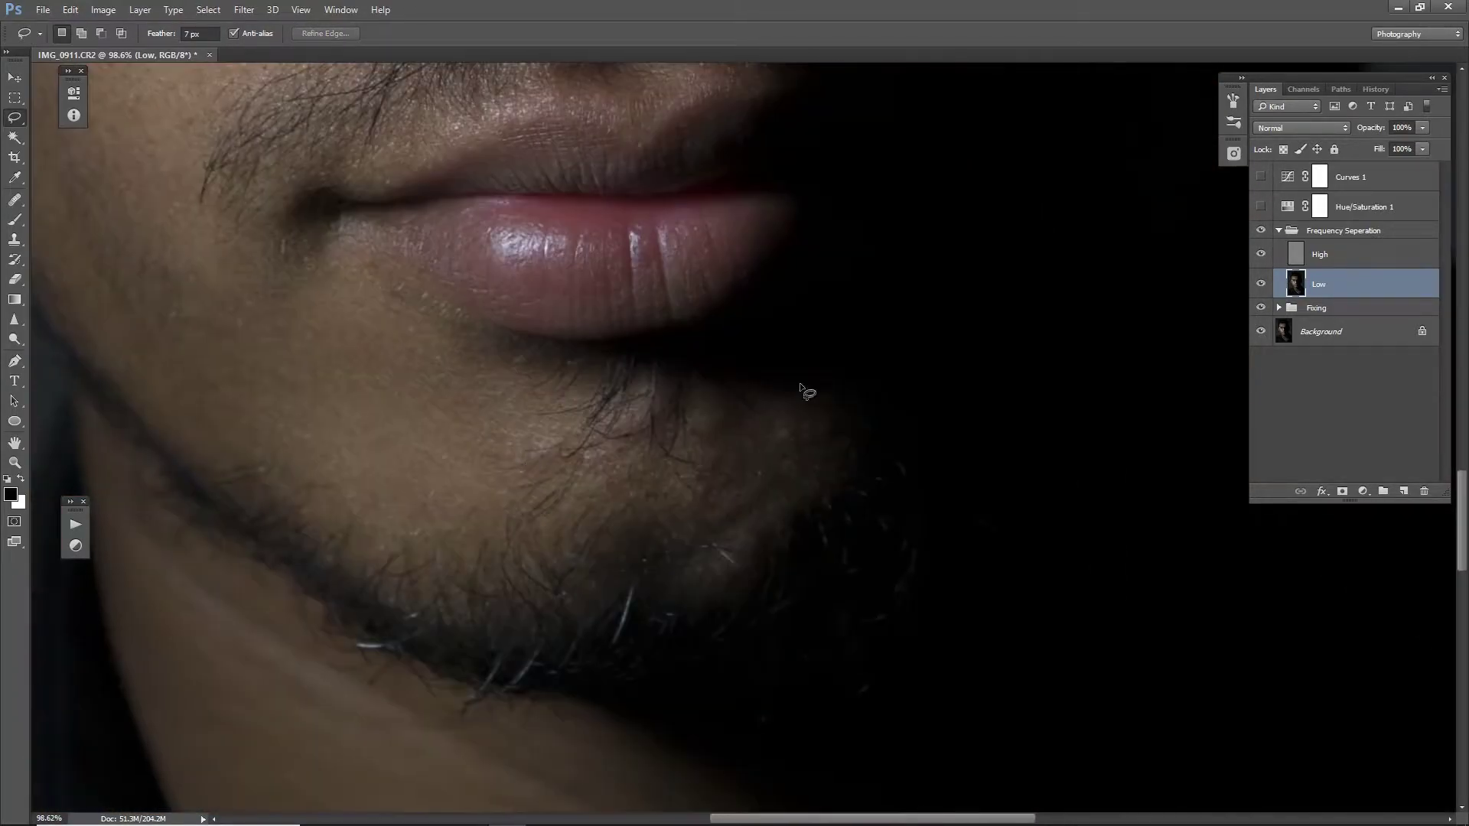
# - Toggle the Frequency Separation group to compare neck skin, then select the High layer
pyautogui.hotkey('ctrl', '0')
pyautogui.click(1261, 230)
pyautogui.scroll(3, 459, 383)
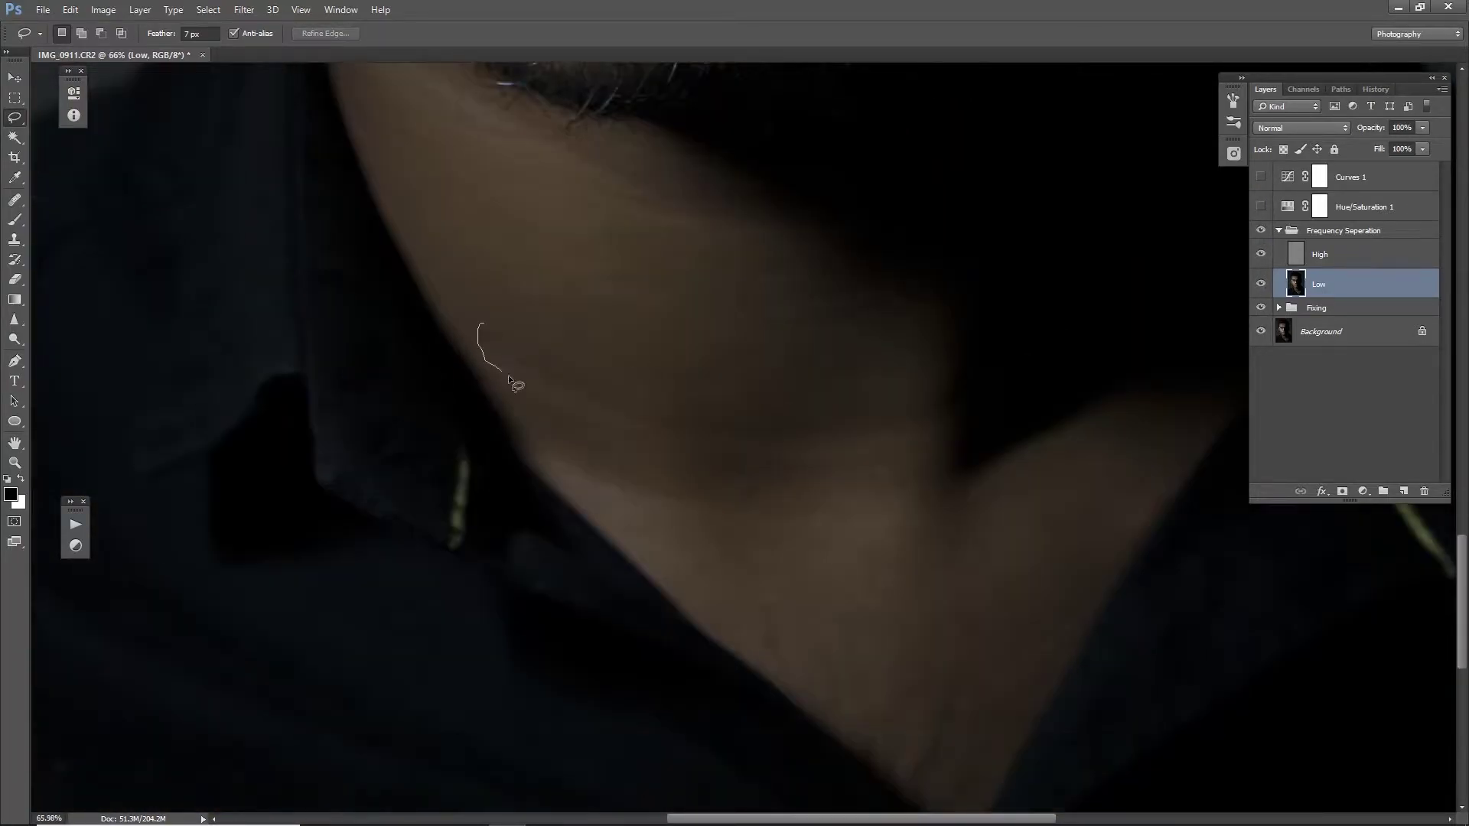
pyautogui.moveTo(565, 331); pyautogui.dragTo(796, 468)
pyautogui.scroll(-2, 715, 393)
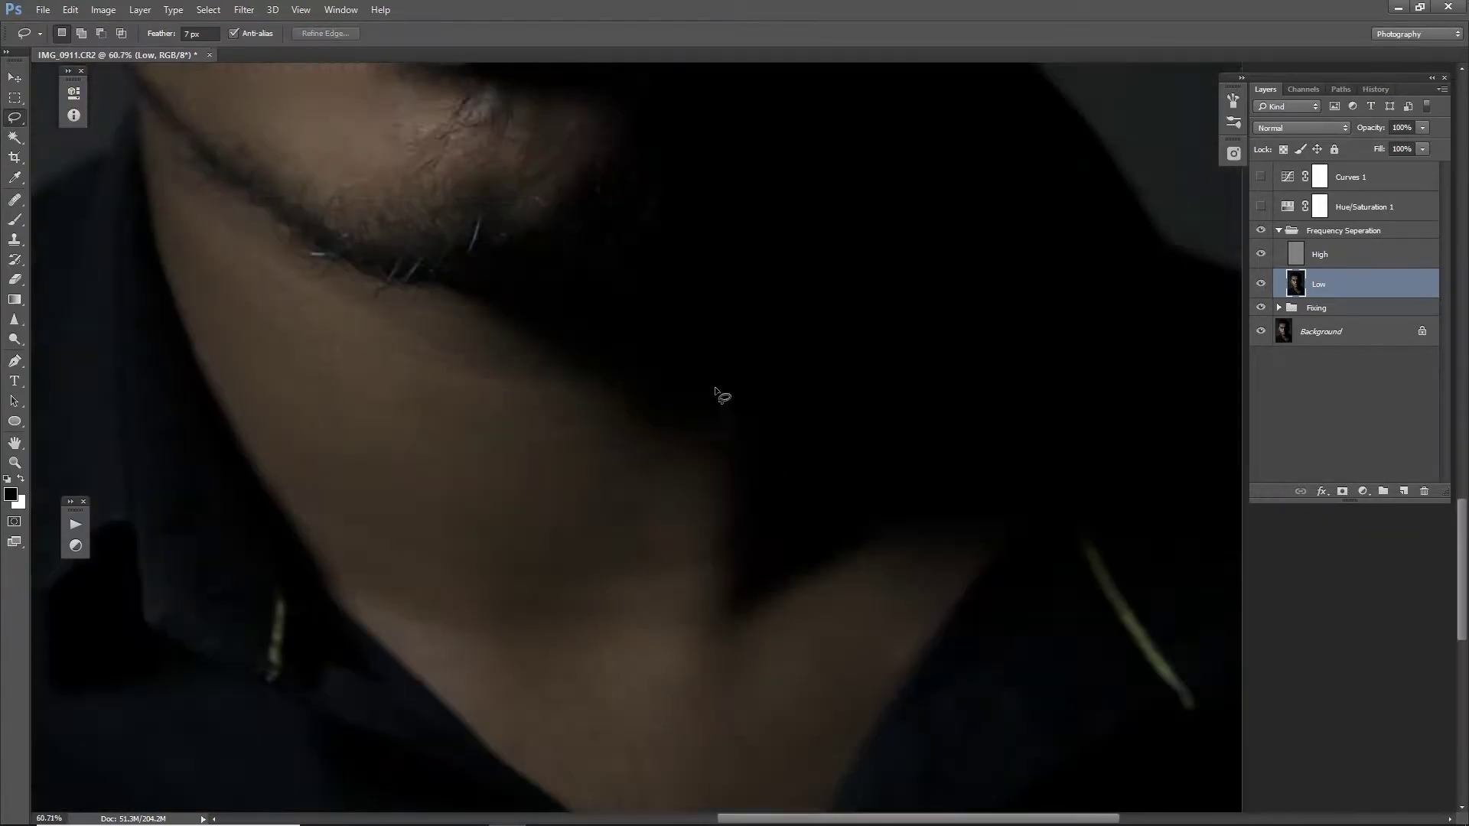
pyautogui.scroll(-3, 714, 393)
pyautogui.scroll(6, 803, 489)
pyautogui.scroll(-2, 809, 482)
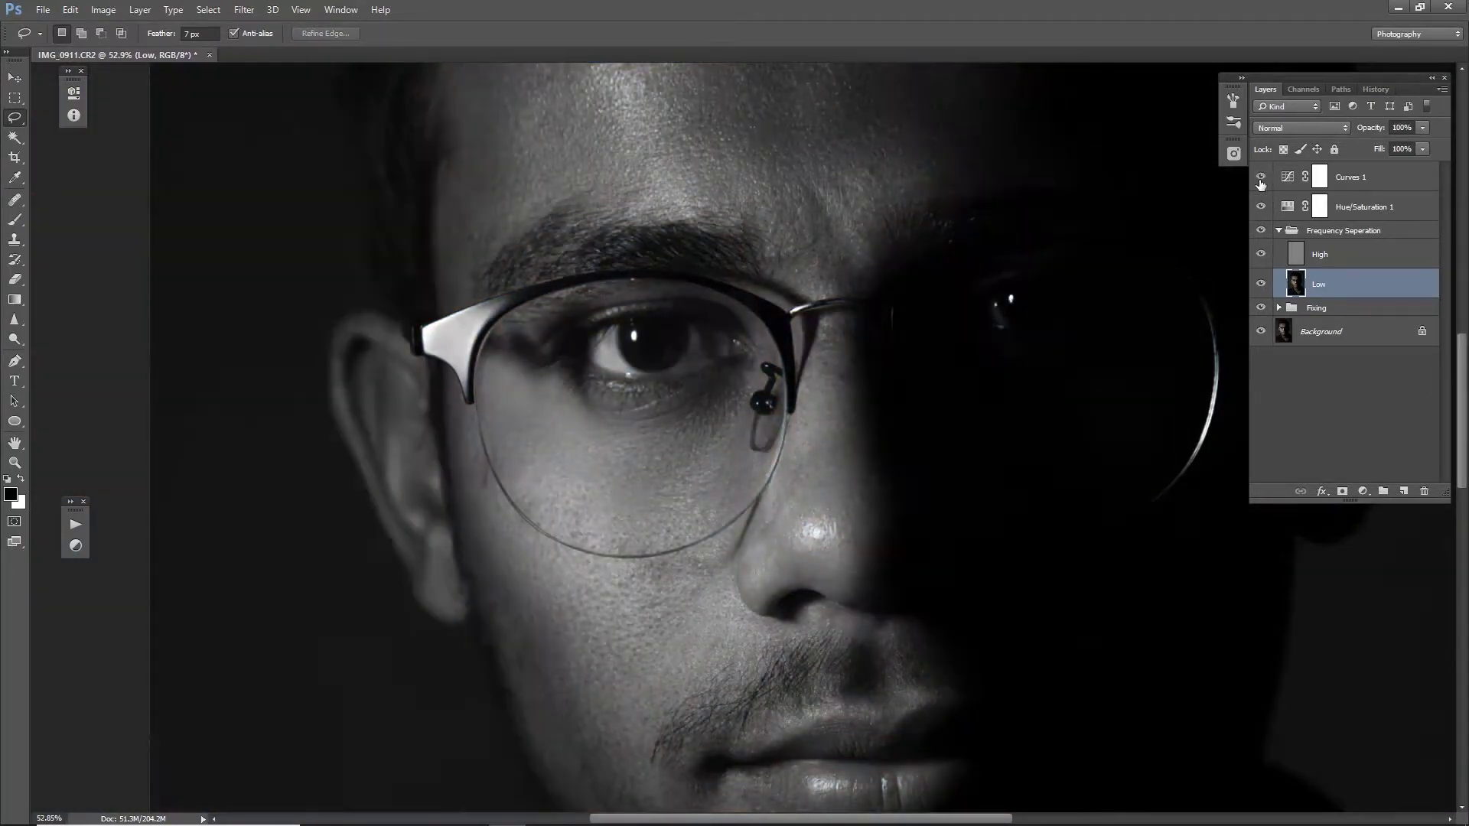
pyautogui.scroll(-2, 809, 482)
pyautogui.scroll(-2, 841, 421)
pyautogui.scroll(3, 947, 304)
pyautogui.scroll(3, 947, 305)
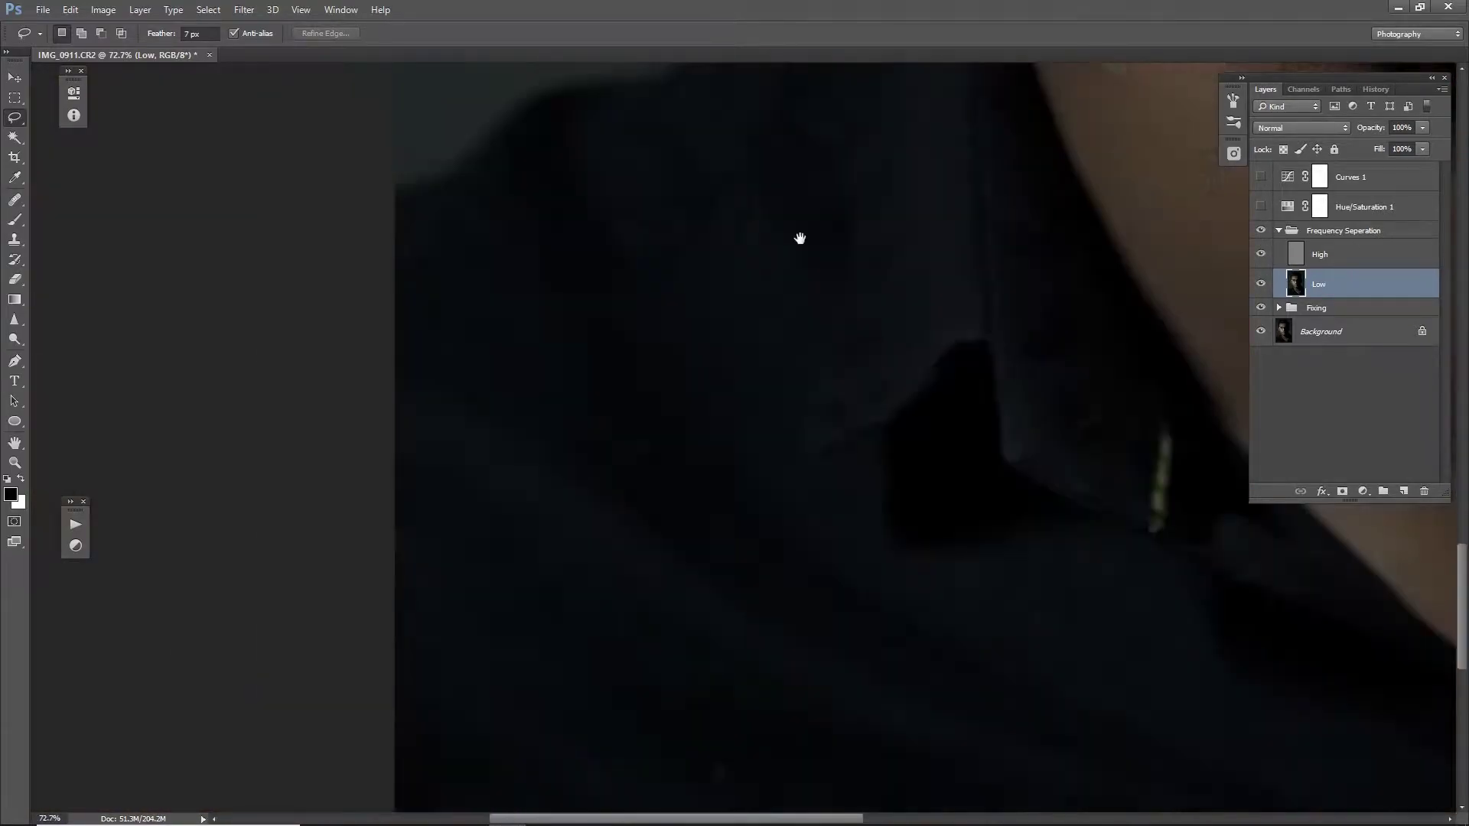
pyautogui.scroll(-3, 924, 586)
pyautogui.scroll(-3, 923, 586)
pyautogui.scroll(3, 688, 382)
pyautogui.click(1320, 254)
# - Heal forehead spots on High with the Healing Brush sampling Current Layer only
pyautogui.press('j')
pyautogui.click(541, 33)
pyautogui.click(520, 48)
pyautogui.scroll(10, 751, 410)
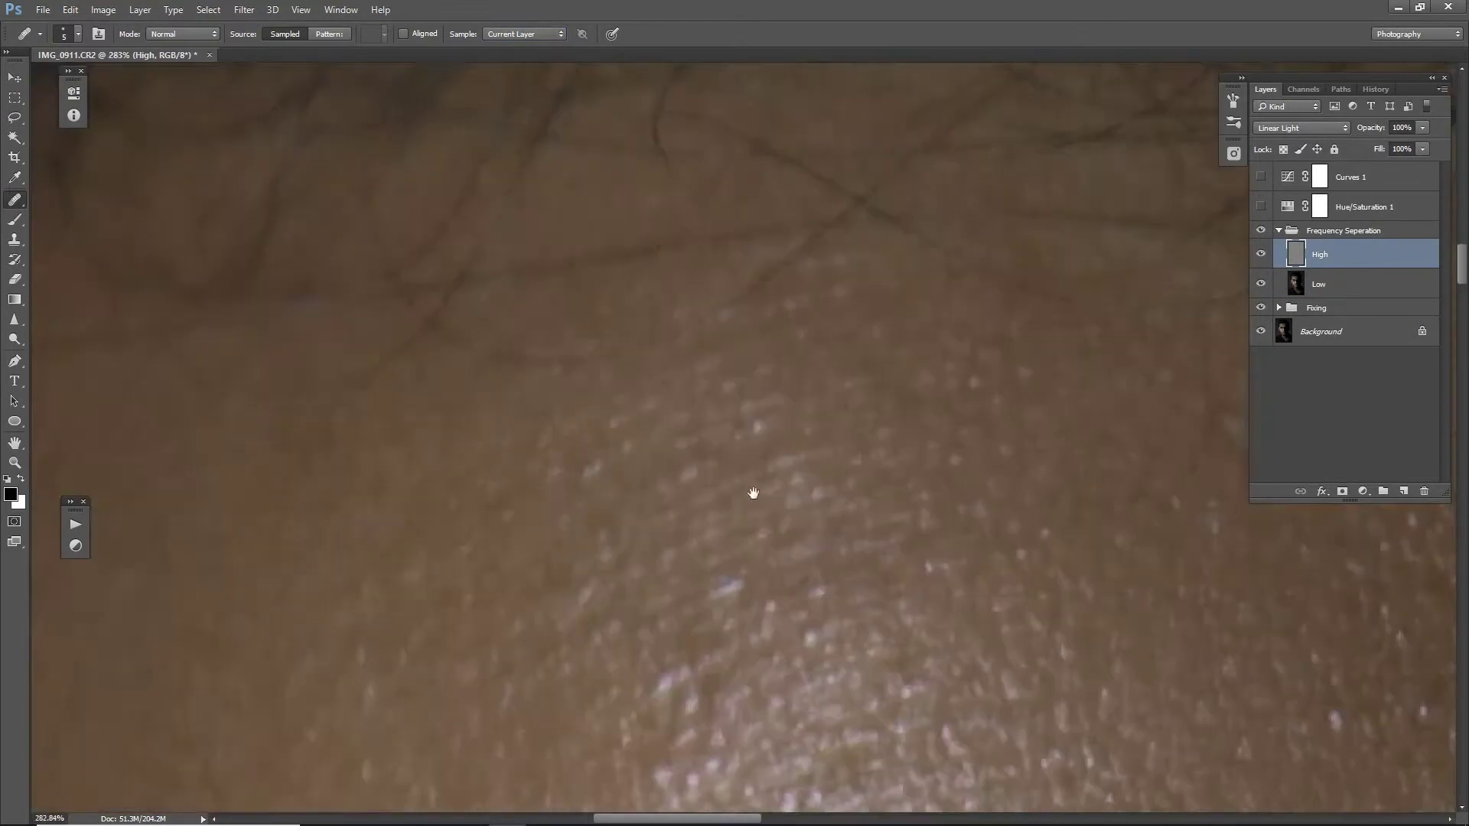
pyautogui.scroll(1, 751, 410)
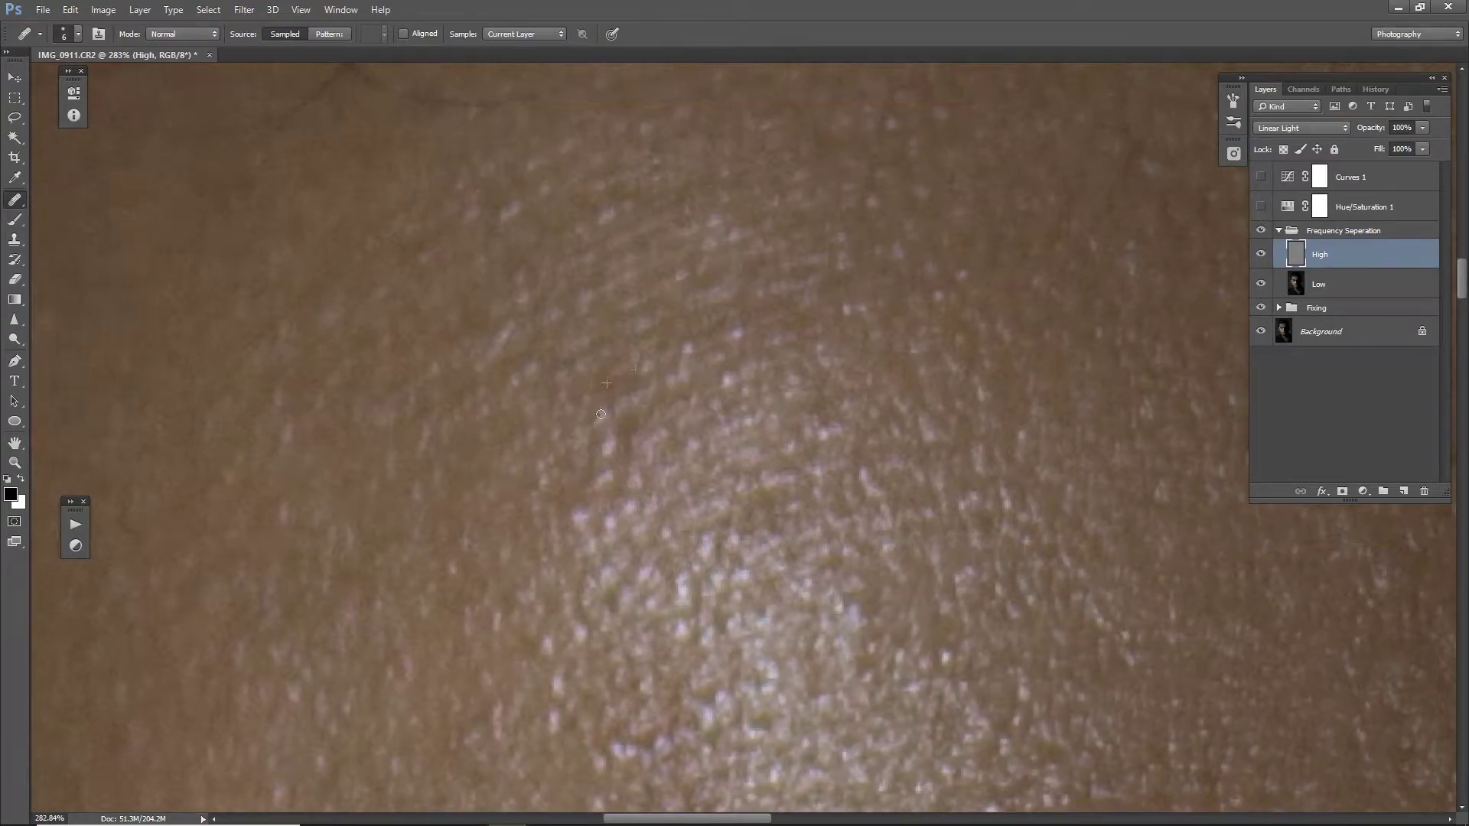
pyautogui.moveTo(594, 399); pyautogui.dragTo(683, 491)
pyautogui.moveTo(816, 542); pyautogui.dragTo(859, 622)
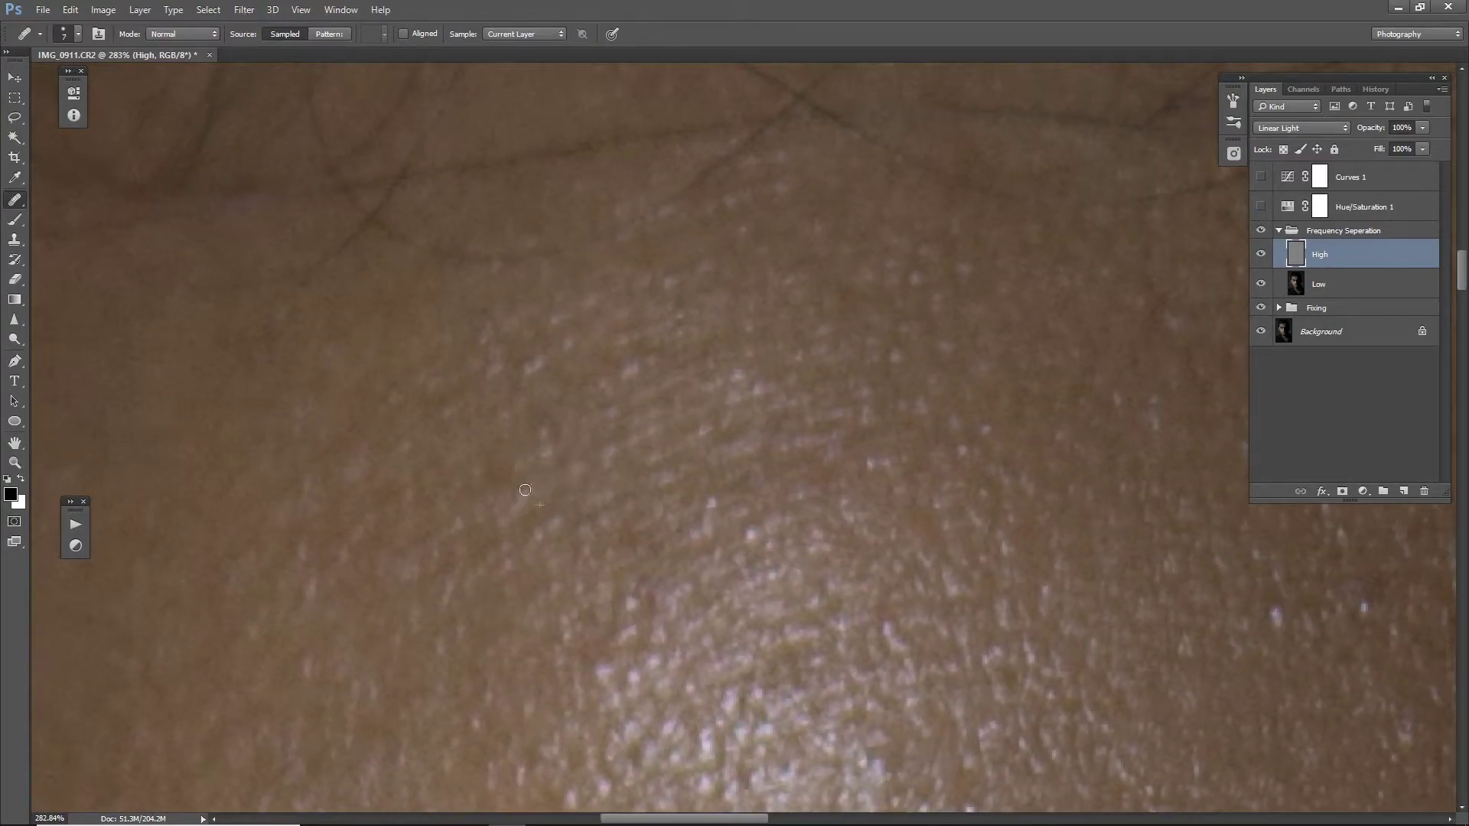
pyautogui.scroll(-7, 817, 550)
pyautogui.scroll(6, 816, 550)
pyautogui.scroll(2, 816, 550)
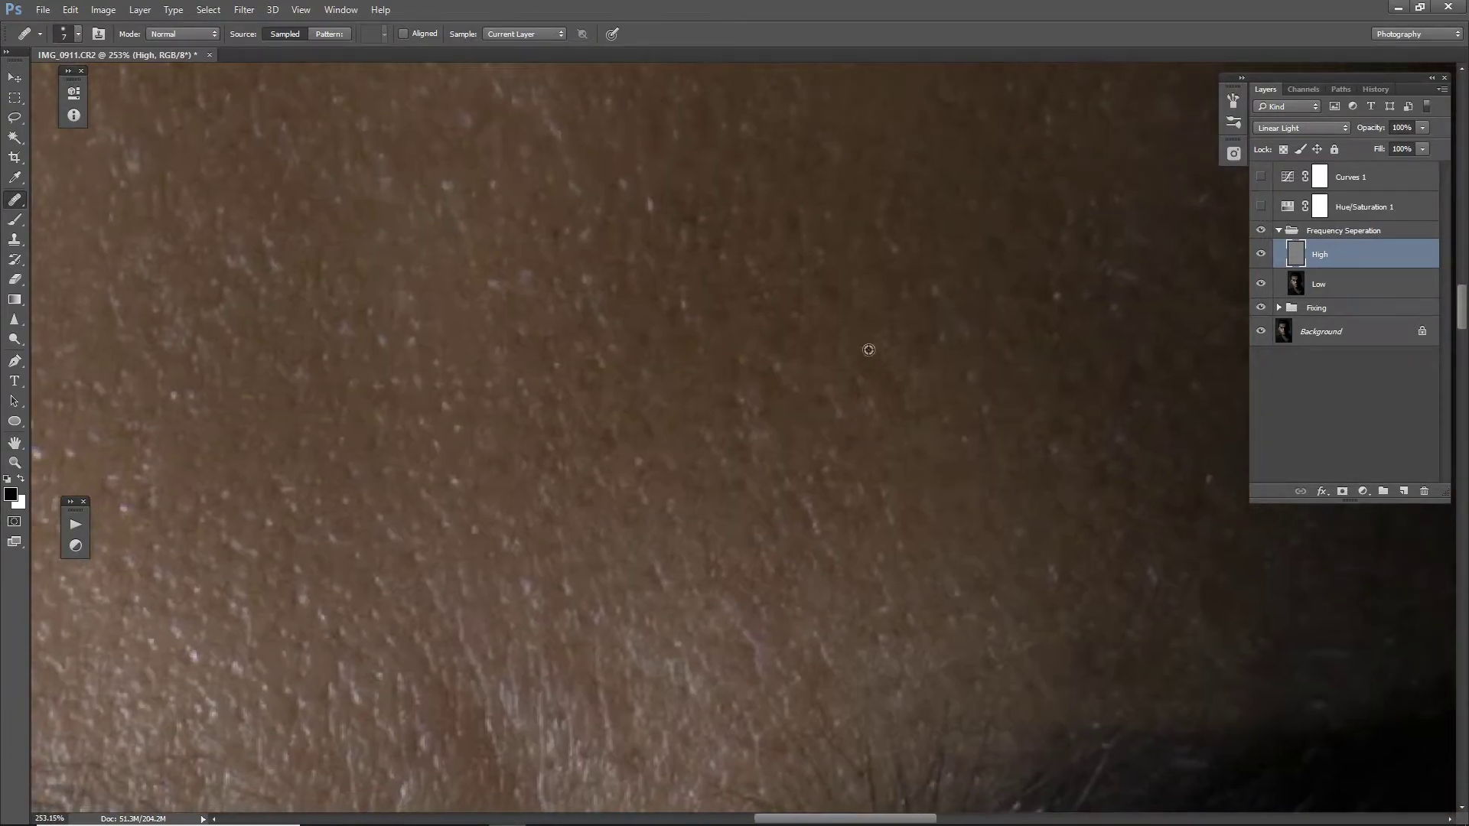
pyautogui.moveTo(857, 495); pyautogui.dragTo(781, 397)
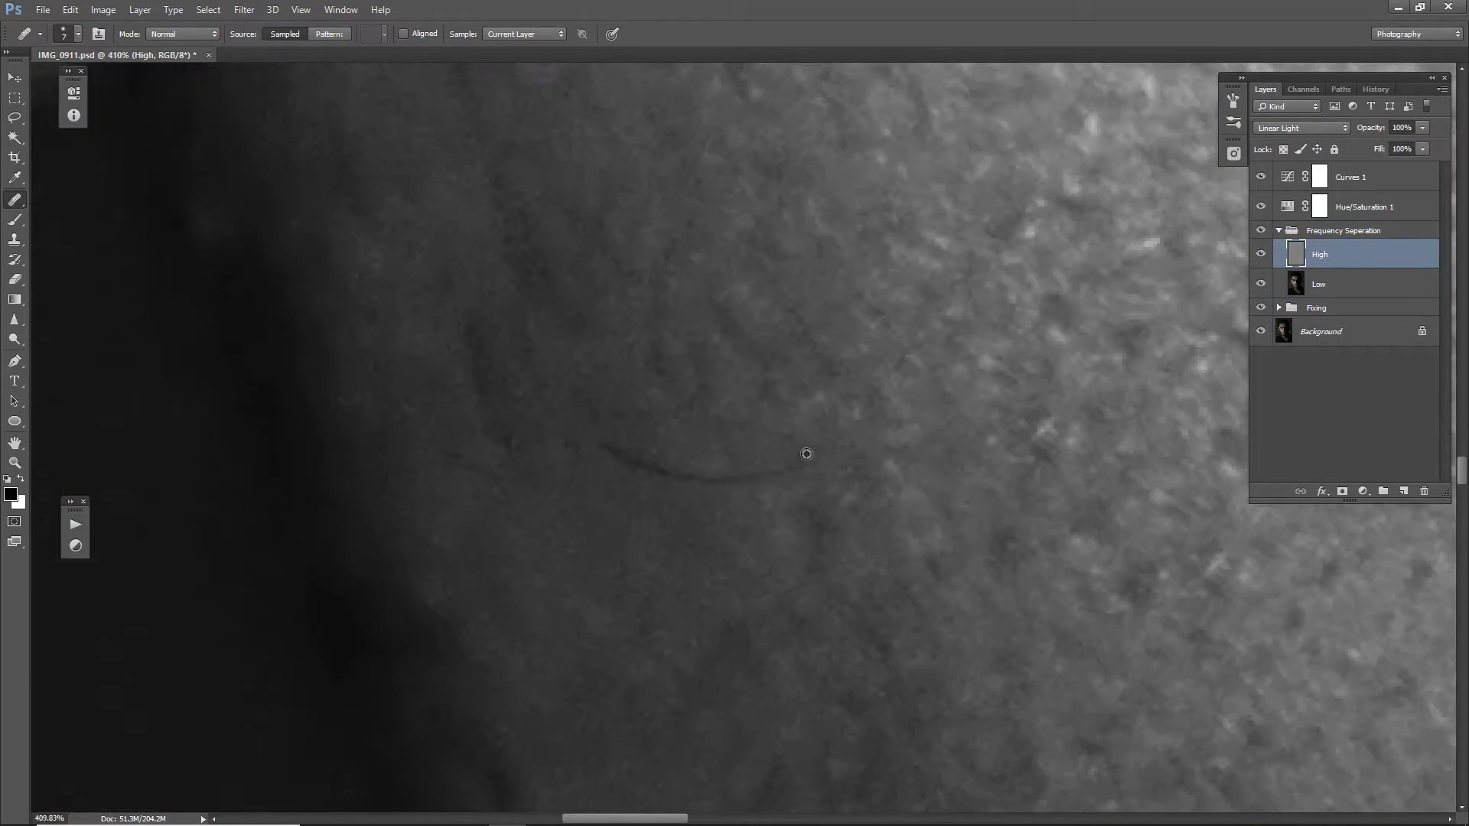
# - Pan along the glasses rim to the forehead skin and make the retouching brush smaller
pyautogui.scroll(-3, 566, 521)
pyautogui.moveTo(476, 426)
pyautogui.mouseDown()
pyautogui.moveTo(467, 590)
pyautogui.moveTo(464, 514)
pyautogui.mouseUp()
pyautogui.scroll(1, 467, 591)
pyautogui.scroll(2, 461, 477)
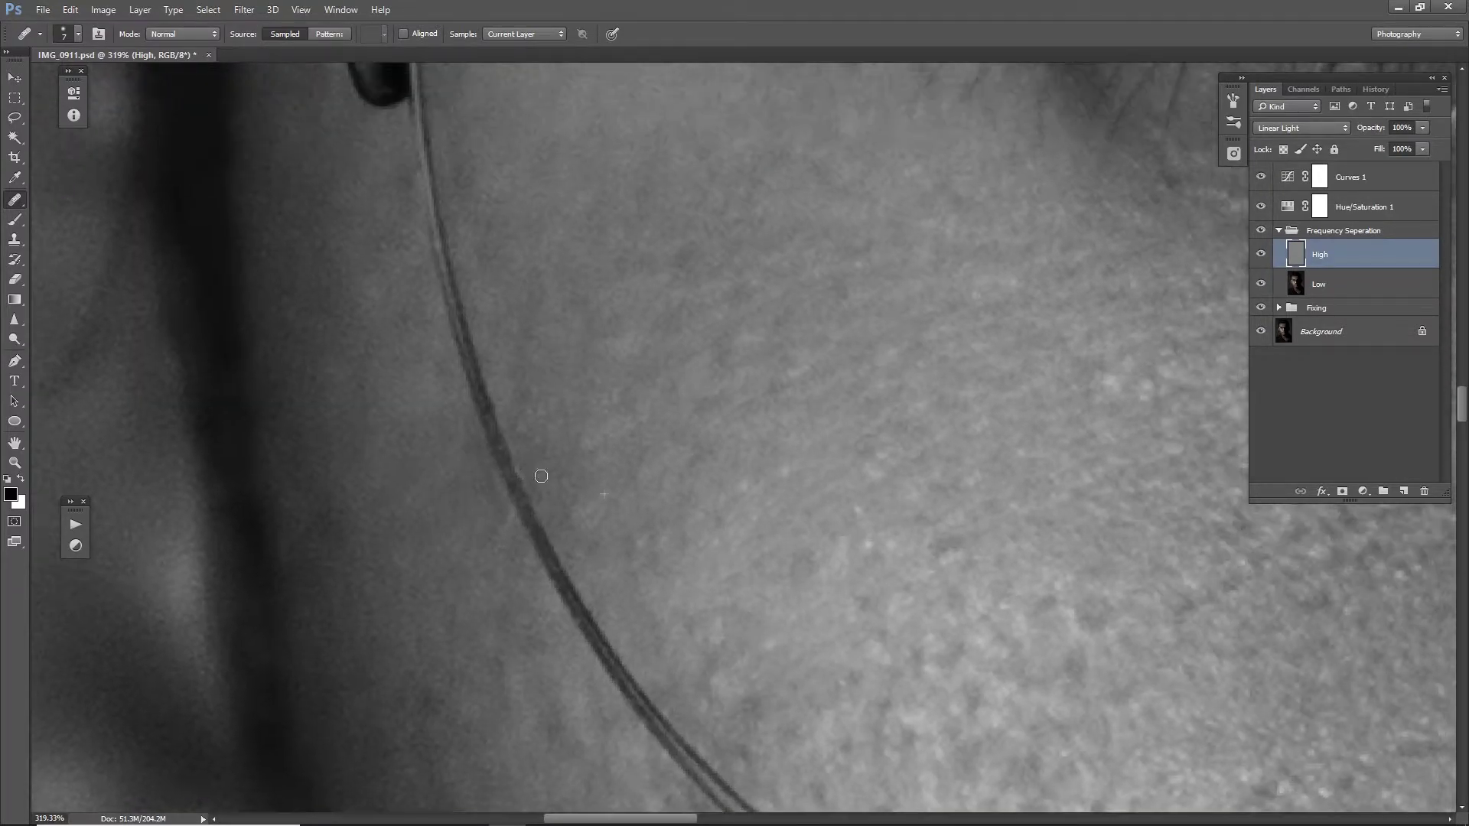
pyautogui.scroll(-2, 735, 640)
pyautogui.scroll(5, 797, 604)
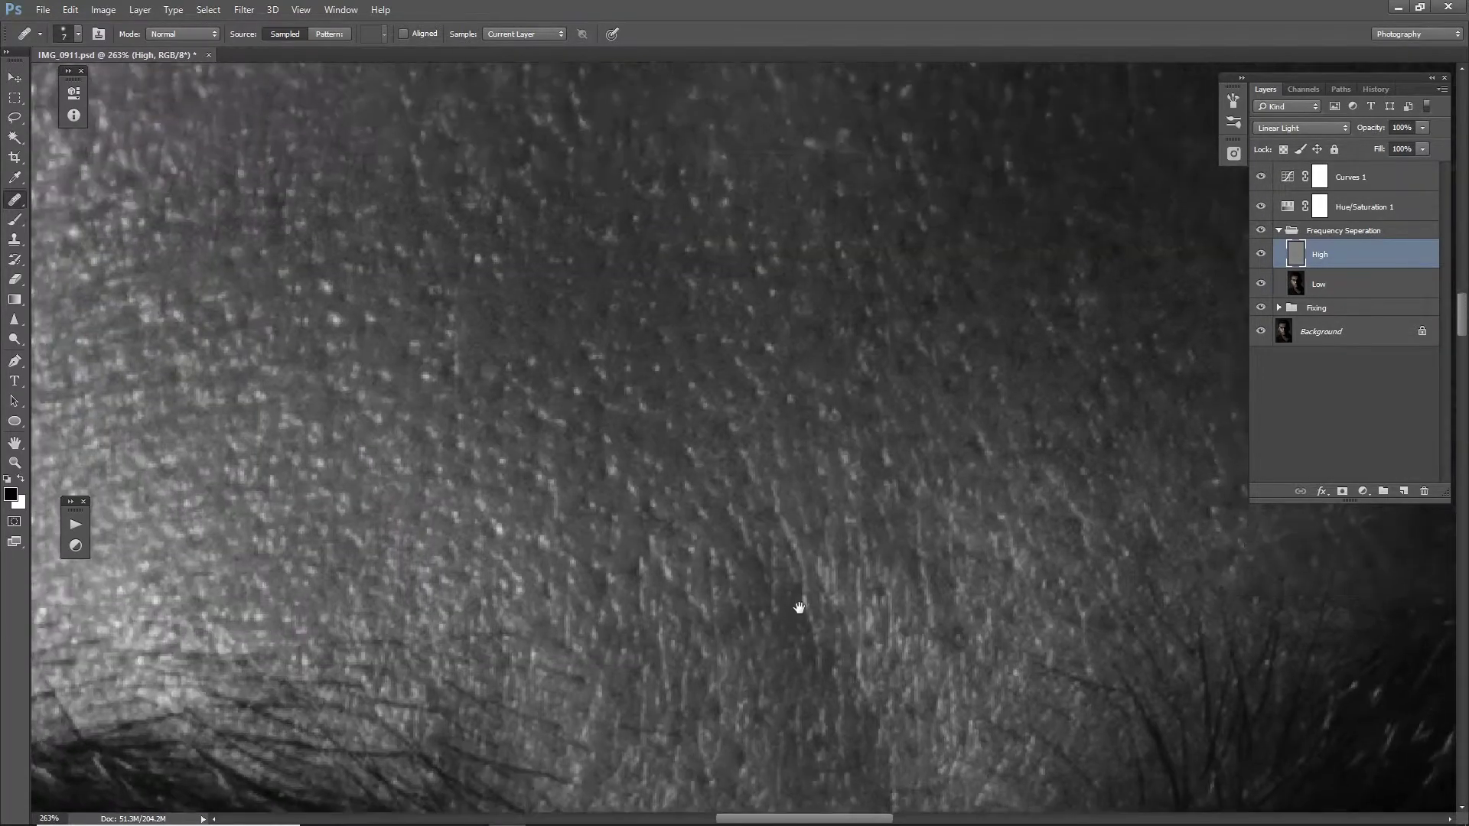
pyautogui.moveTo(847, 459); pyautogui.dragTo(890, 510)
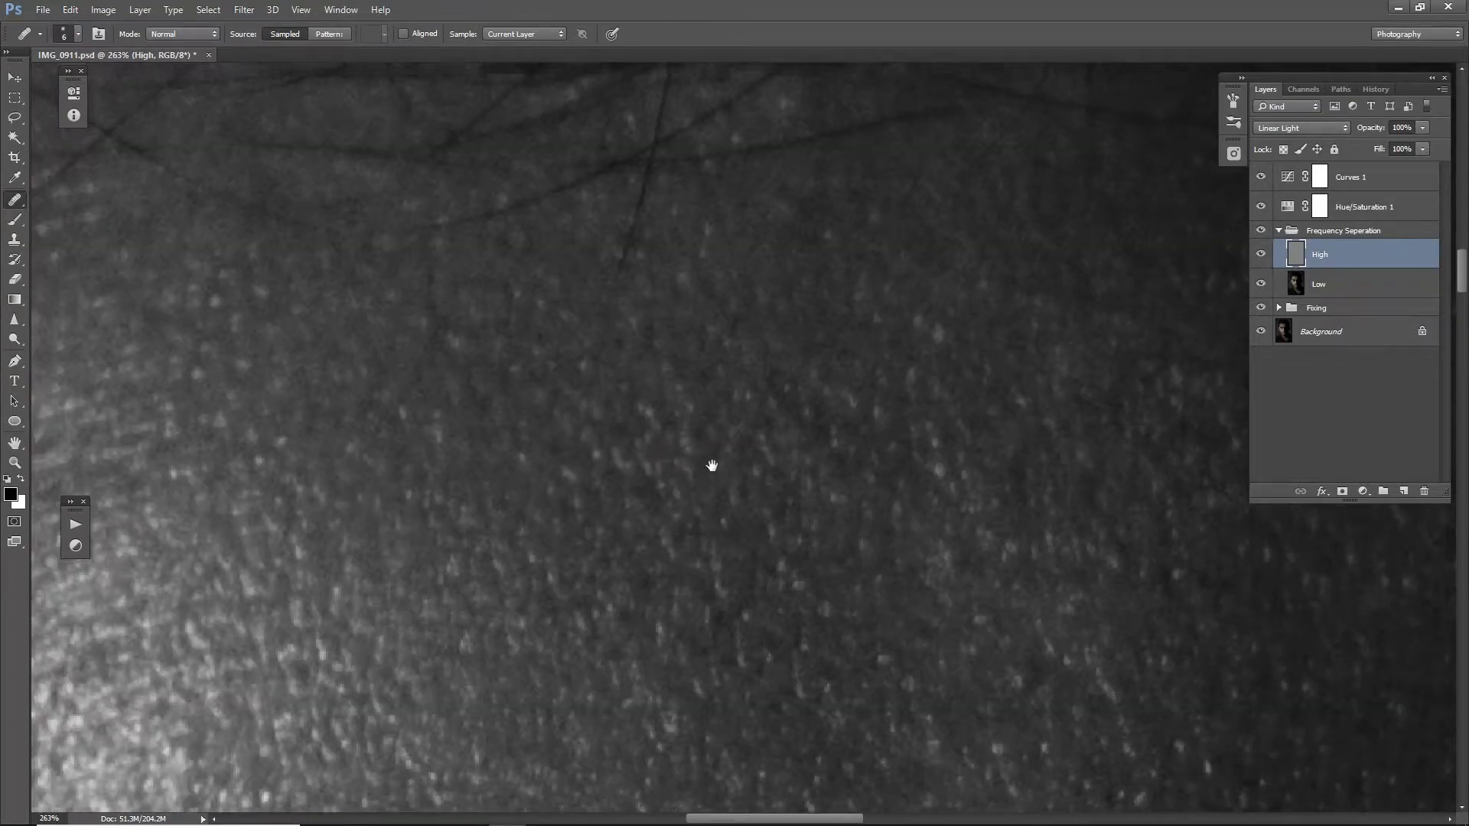
pyautogui.moveTo(711, 465)
pyautogui.mouseDown()
pyautogui.moveTo(921, 594)
pyautogui.moveTo(858, 491)
pyautogui.mouseUp()
pyautogui.moveTo(782, 573); pyautogui.dragTo(525, 567)
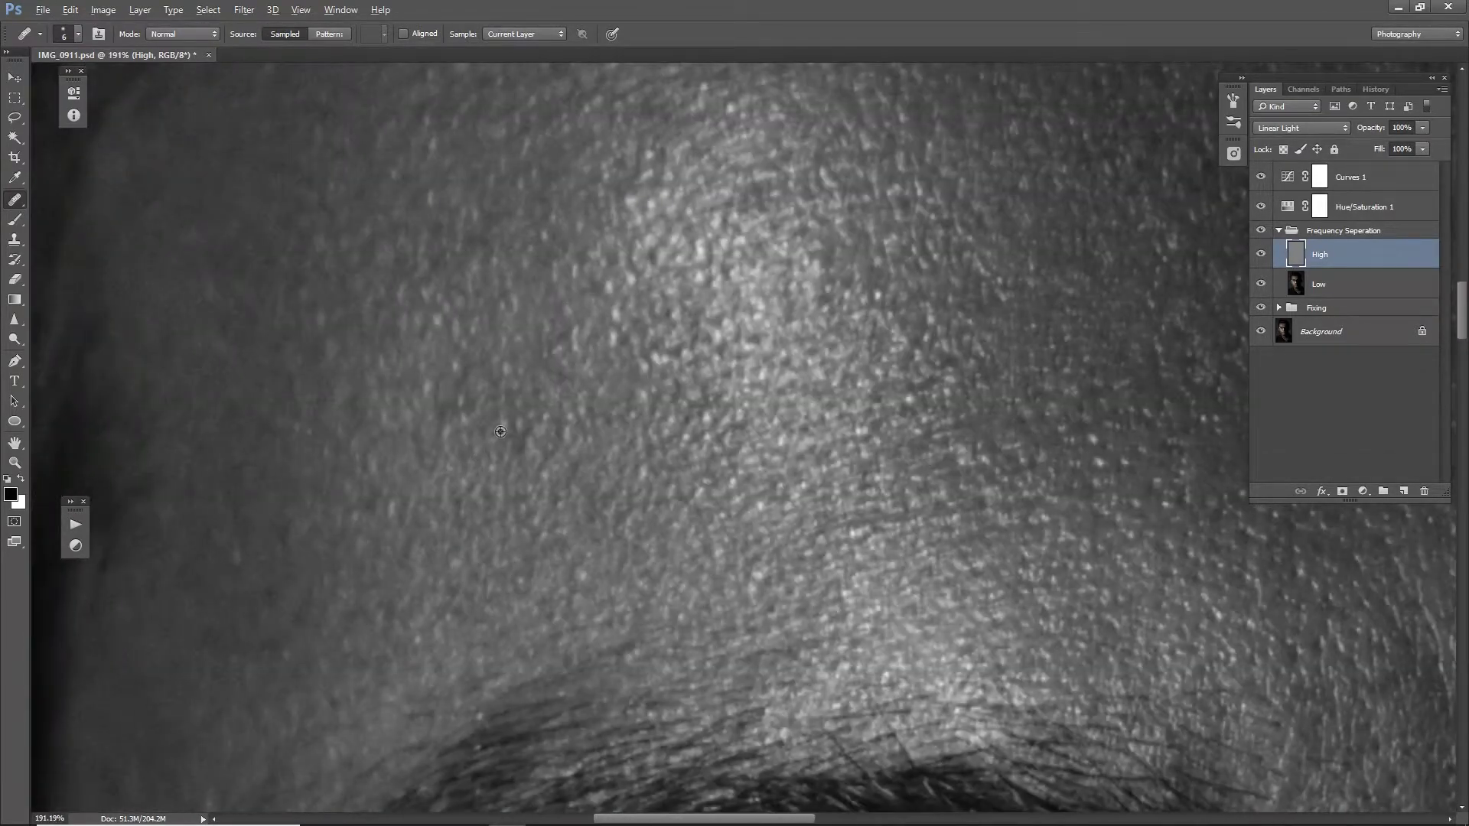
pyautogui.scroll(1, 665, 308)
pyautogui.hscroll(5, 860, 328)
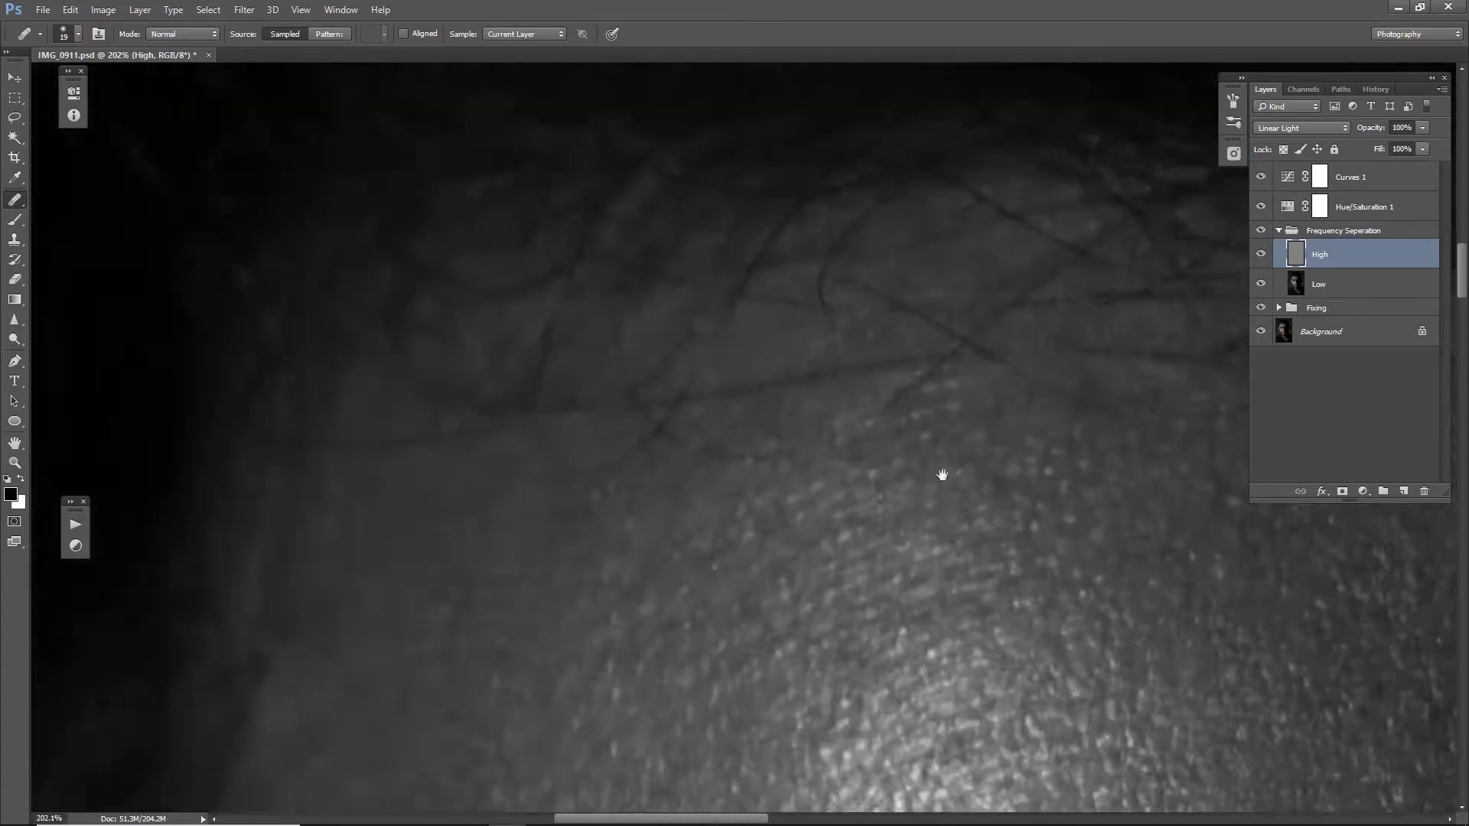
pyautogui.press('[')
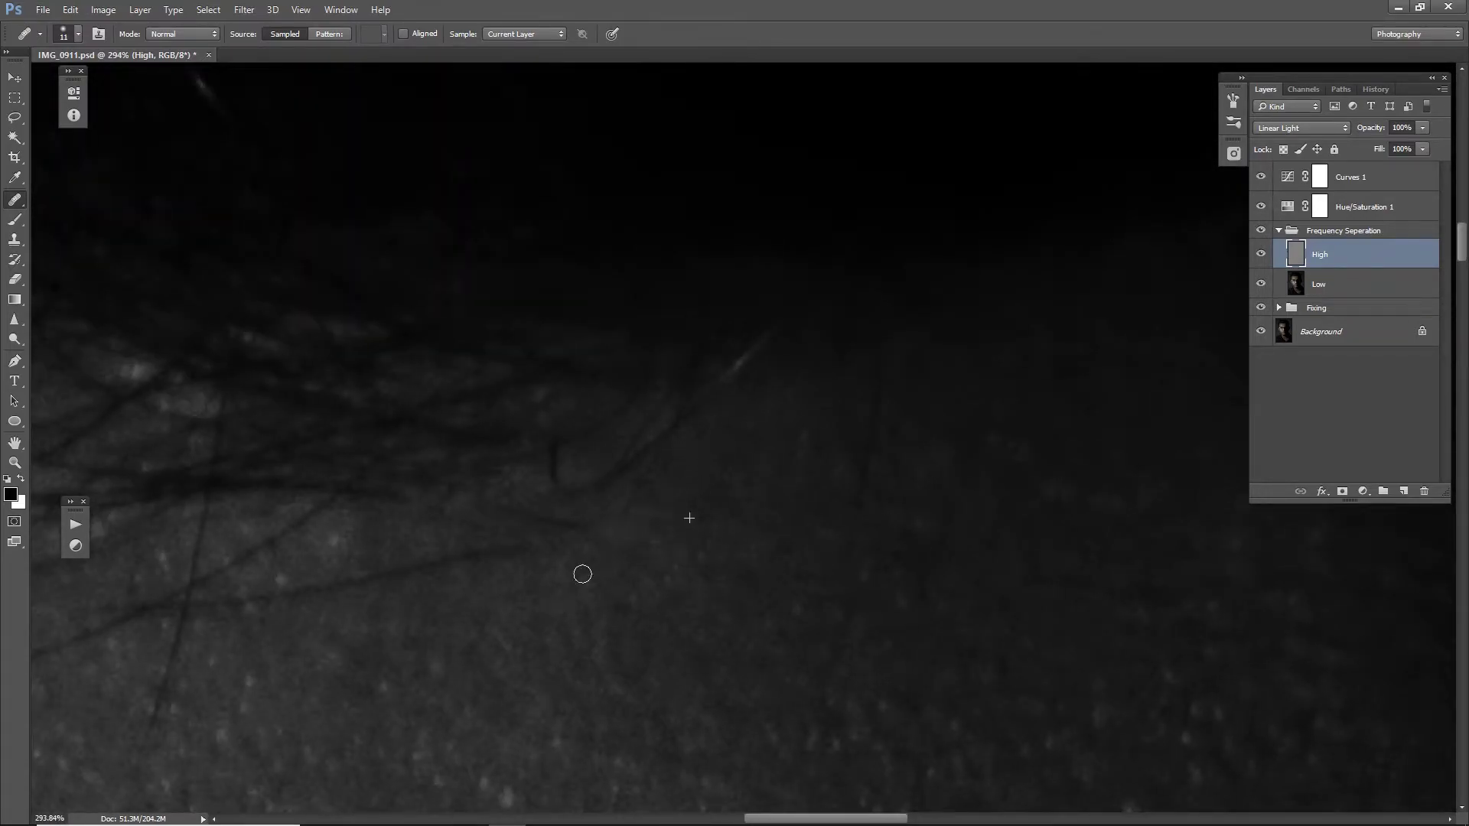
# - Scroll around the forehead and hairline to inspect the skin texture
pyautogui.hscroll(-4, 662, 595)
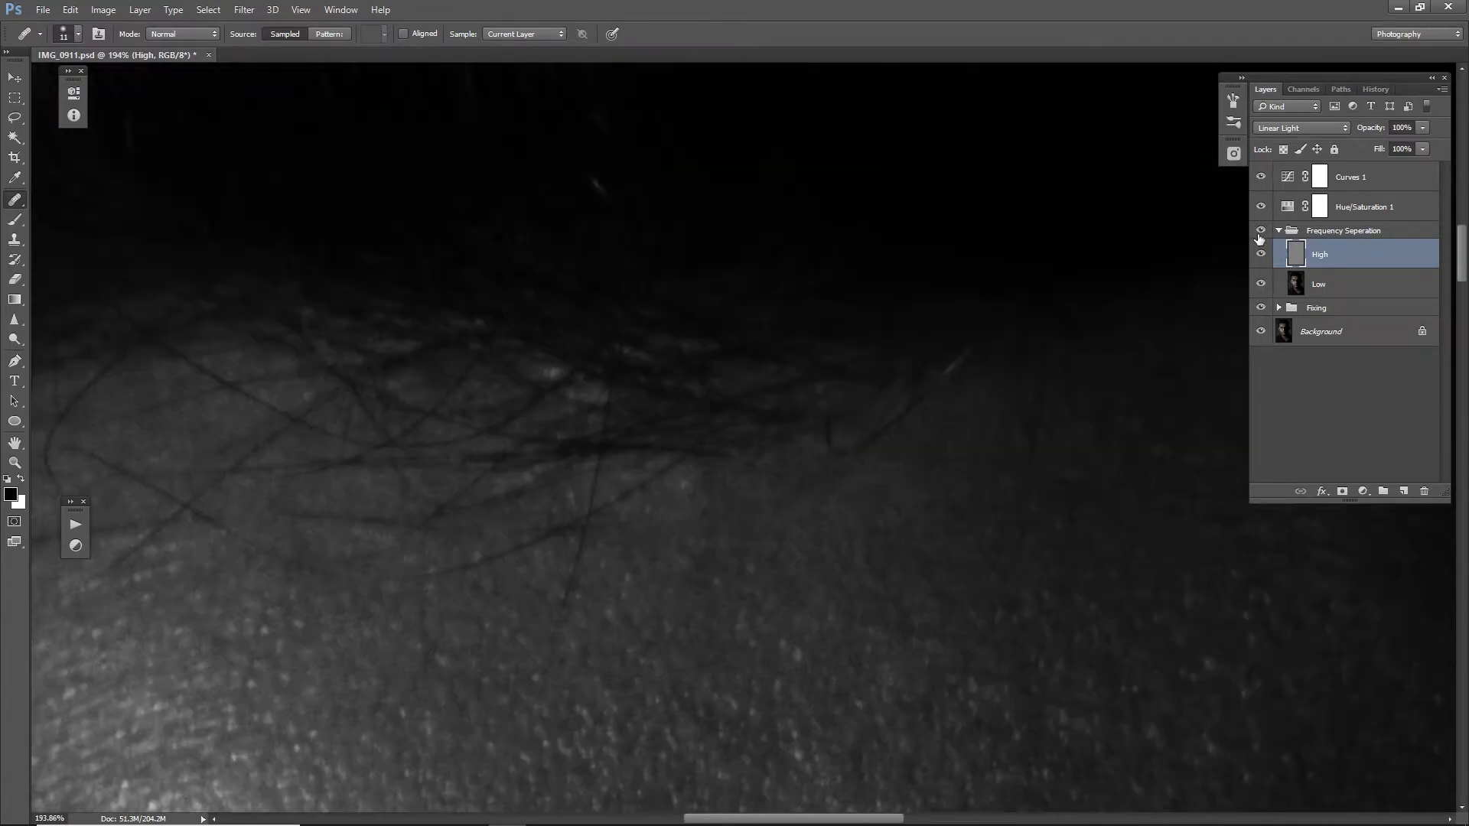
pyautogui.scroll(5, 593, 601)
pyautogui.hscroll(-3, 698, 581)
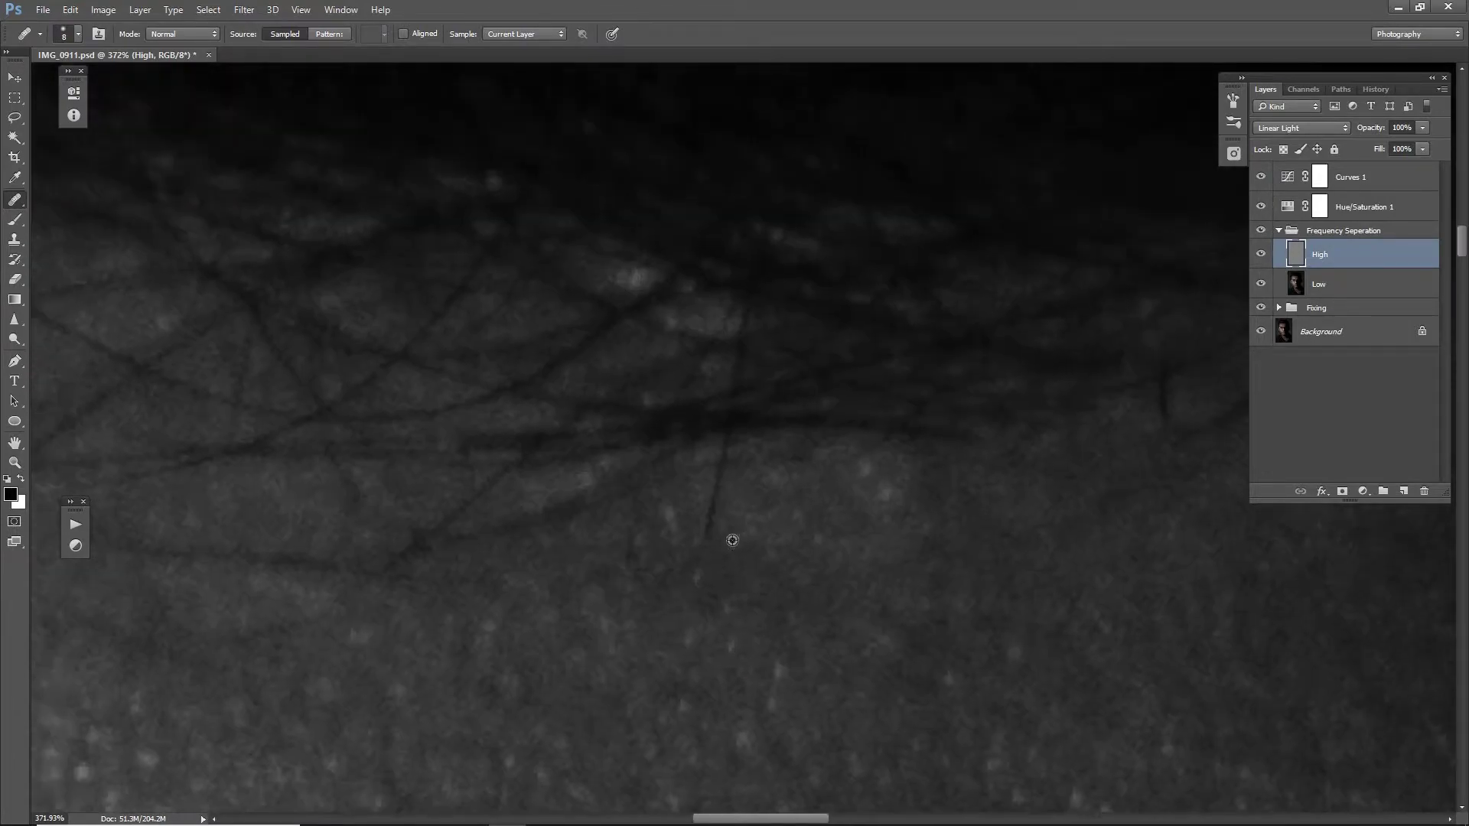
pyautogui.hscroll(-3, 608, 617)
pyautogui.hscroll(-2, 820, 420)
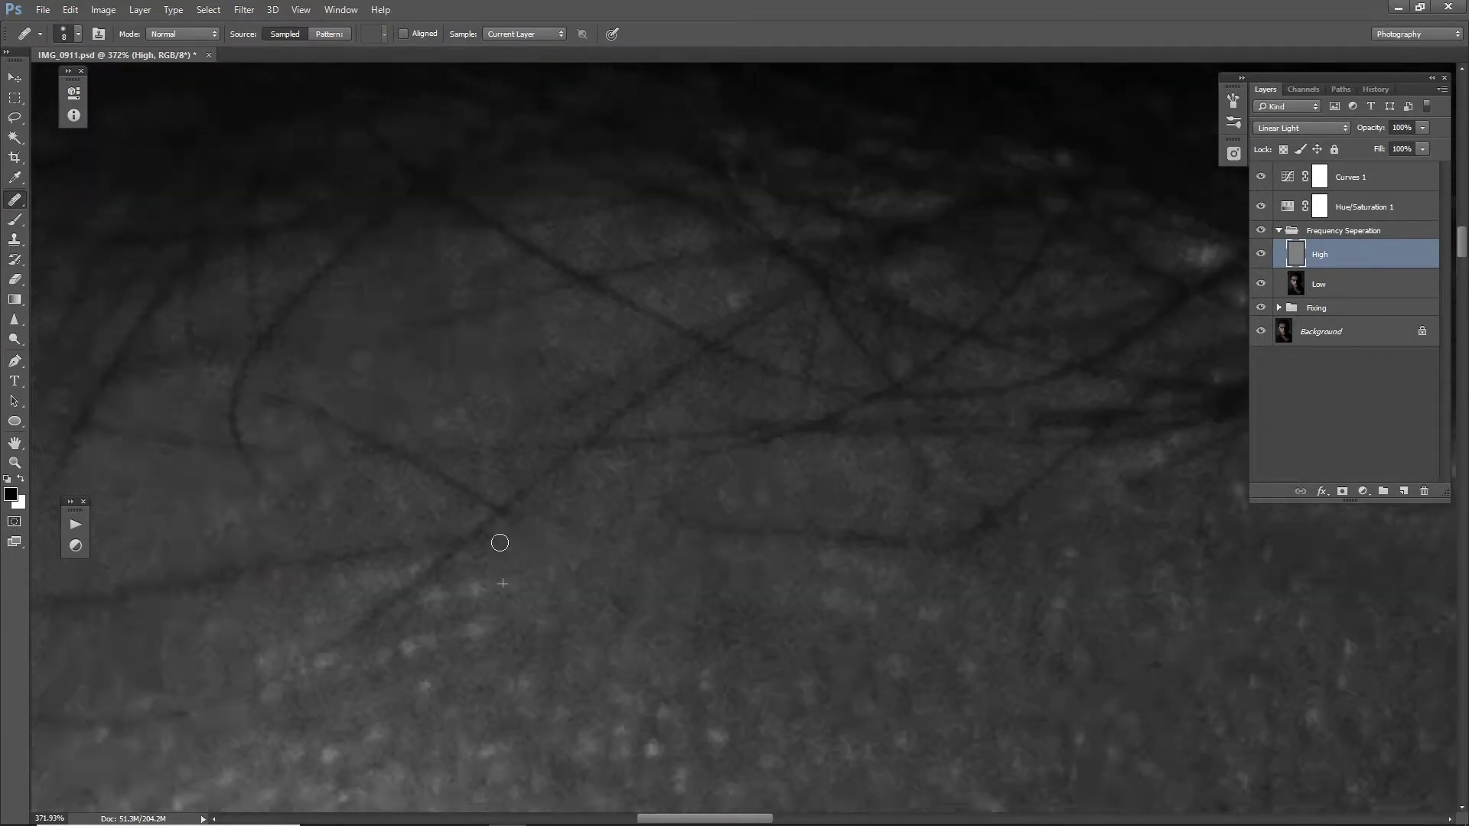
pyautogui.scroll(-1, 655, 632)
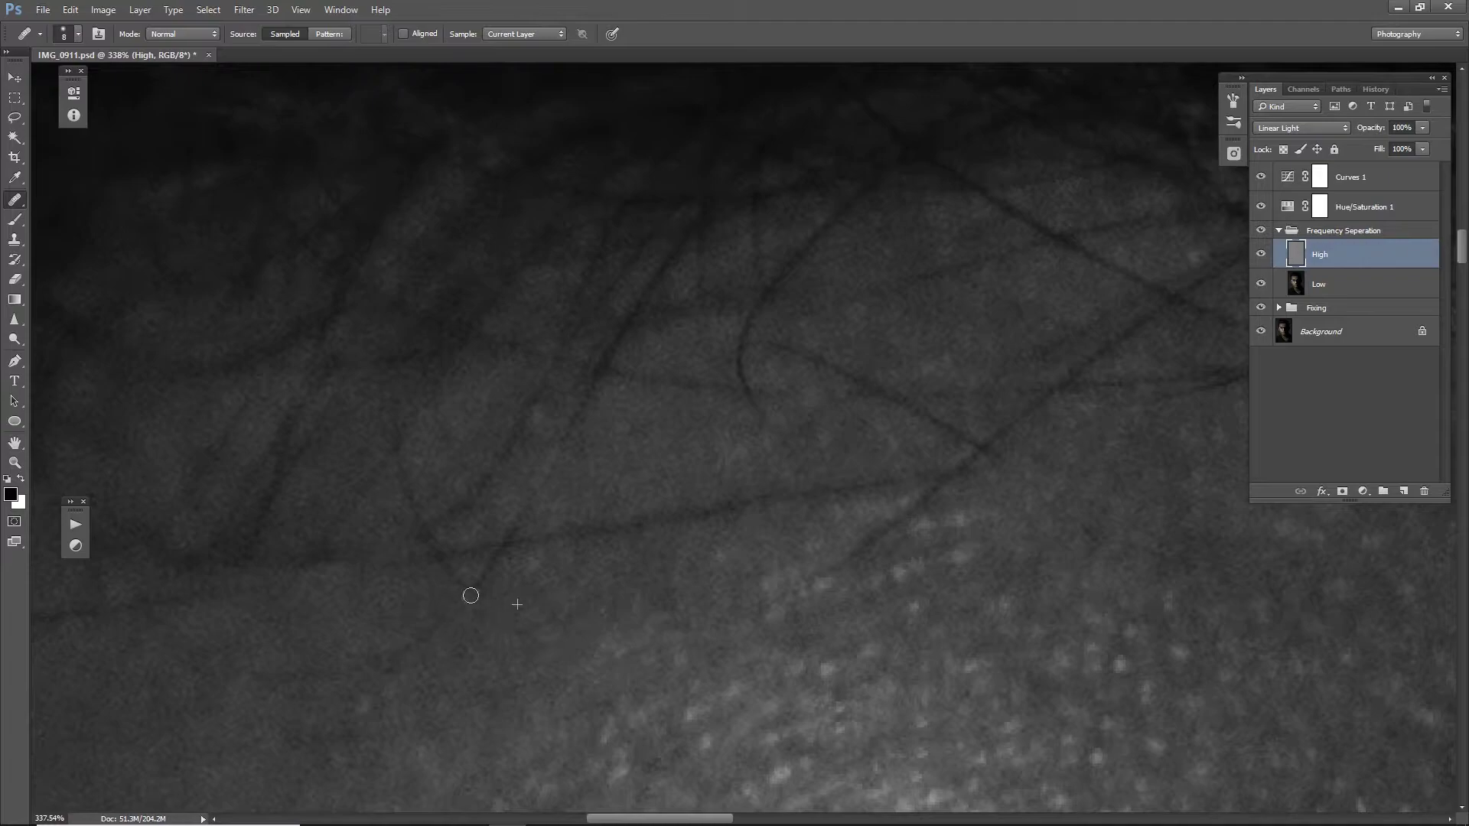
pyautogui.hscroll(2, 689, 678)
pyautogui.scroll(2, 727, 558)
pyautogui.scroll(-1, 530, 451)
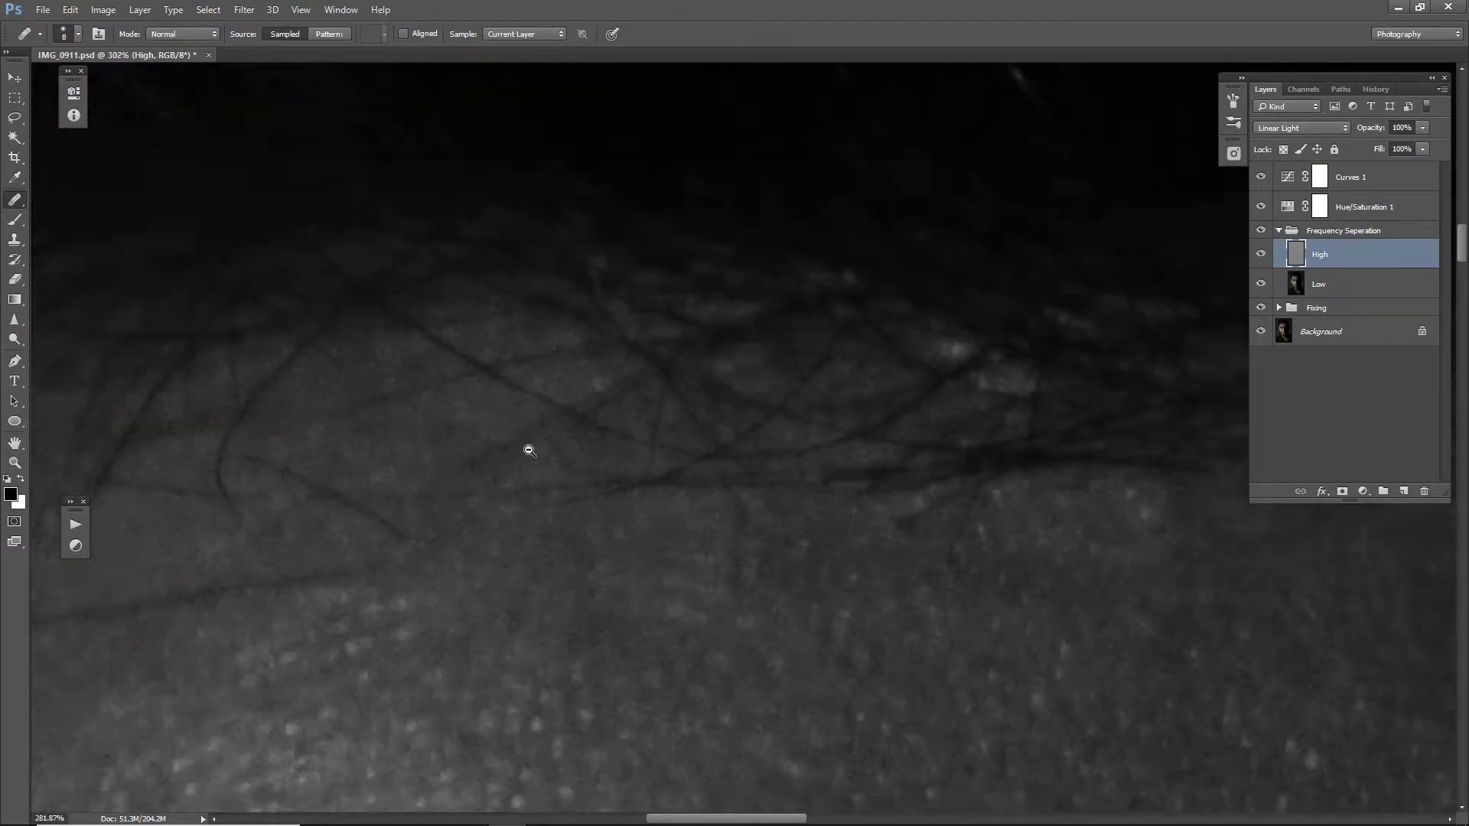
pyautogui.hscroll(-2, 935, 485)
pyautogui.scroll(1, 708, 400)
pyautogui.scroll(-1, 769, 512)
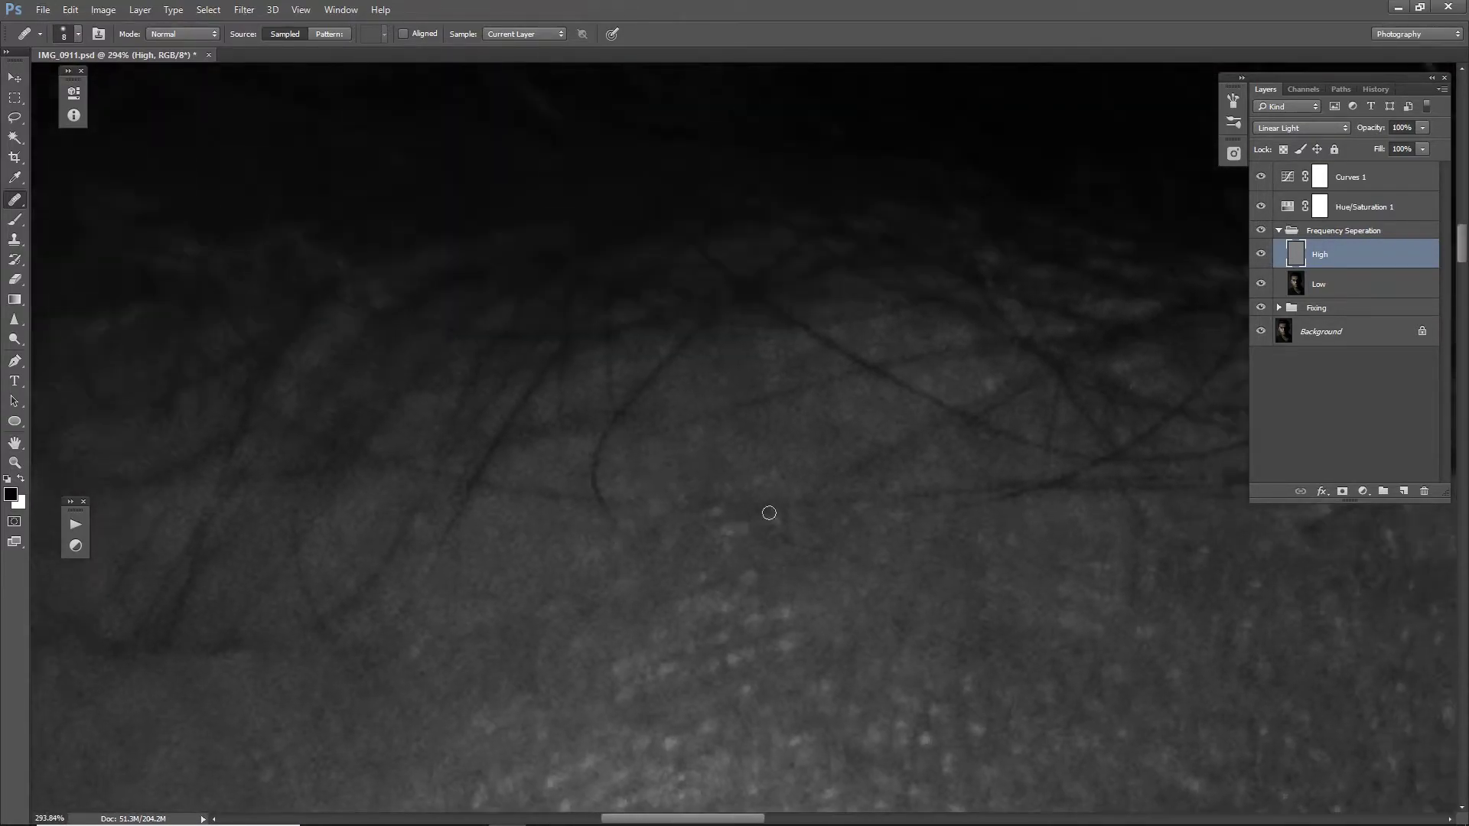
pyautogui.scroll(-3, 984, 586)
pyautogui.scroll(3, 803, 380)
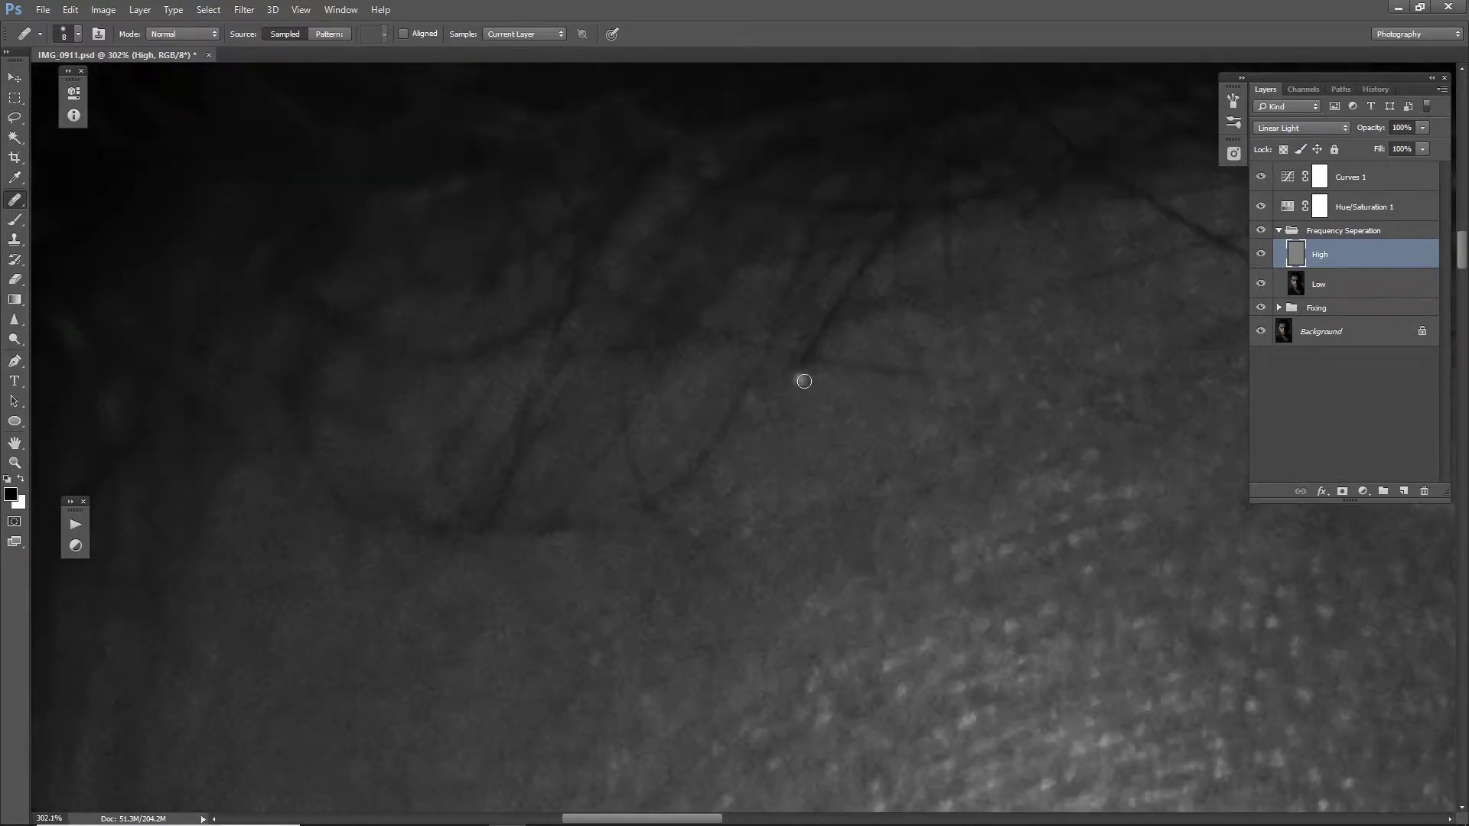
pyautogui.hscroll(5, 796, 451)
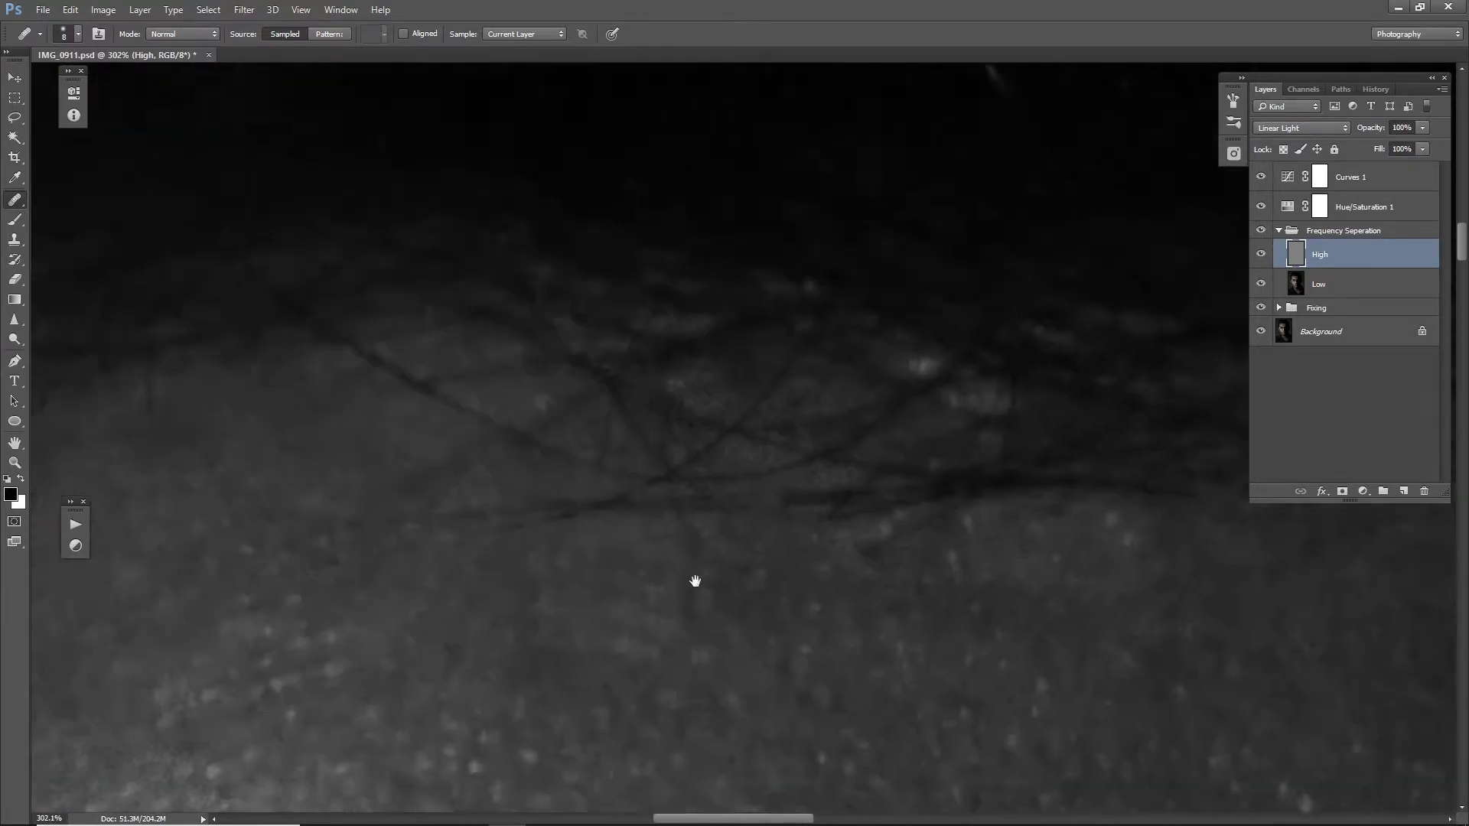
pyautogui.scroll(2, 695, 582)
pyautogui.scroll(-3, 647, 495)
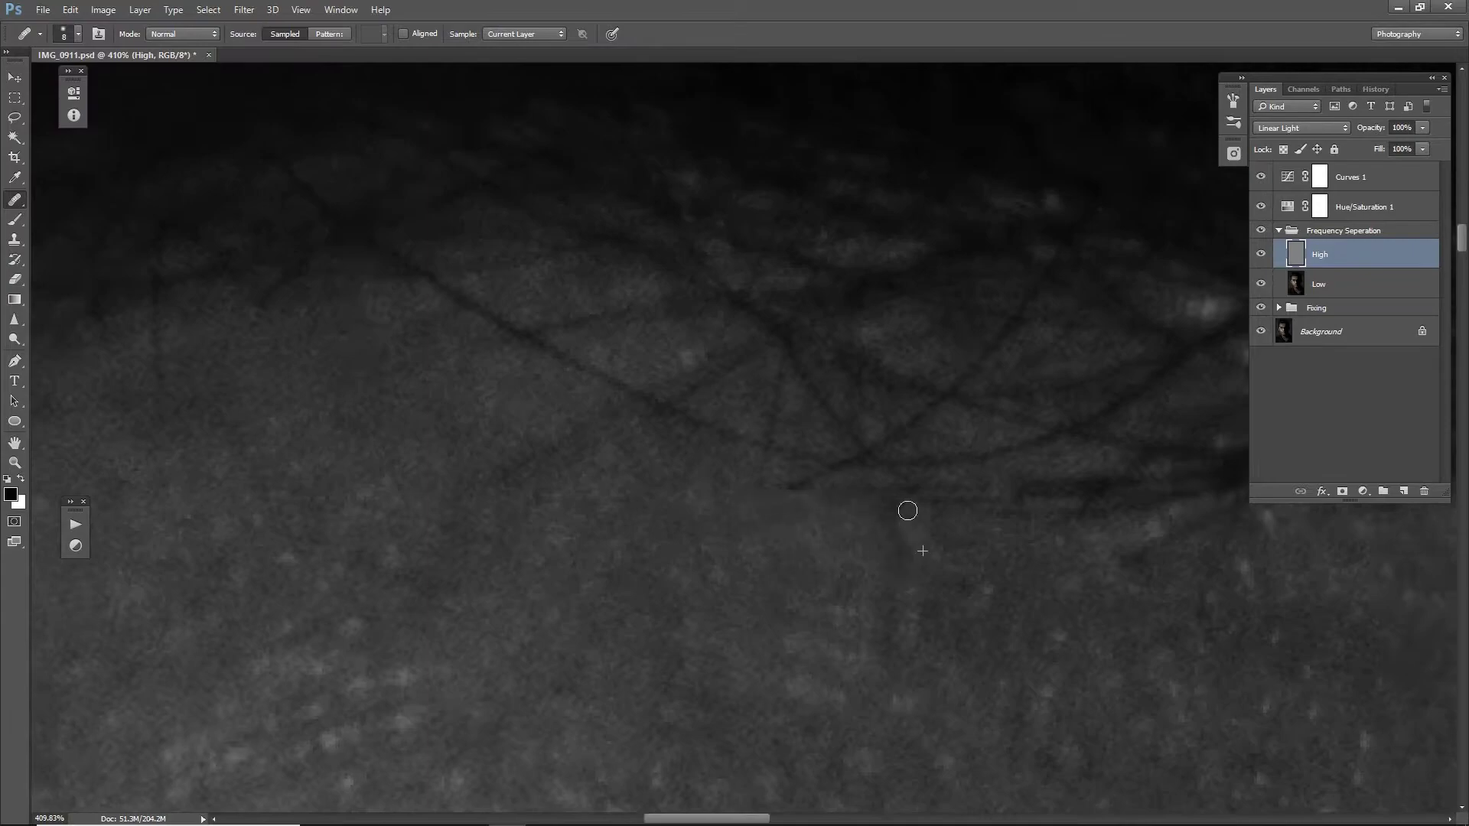
pyautogui.scroll(2, 907, 510)
pyautogui.hscroll(-2, 765, 527)
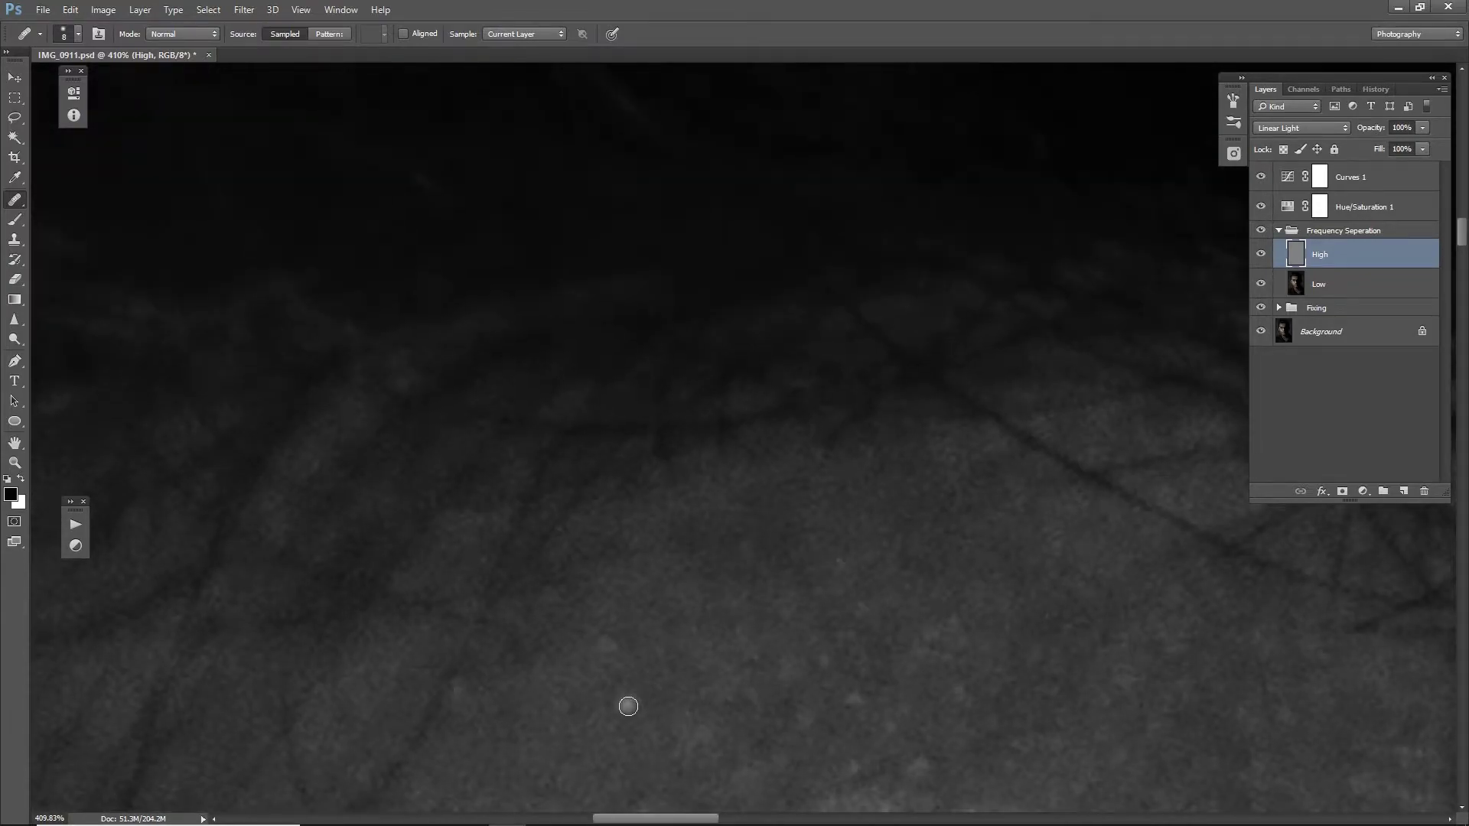
pyautogui.scroll(-3, 628, 706)
pyautogui.scroll(-3, 508, 665)
pyautogui.scroll(-3, 691, 642)
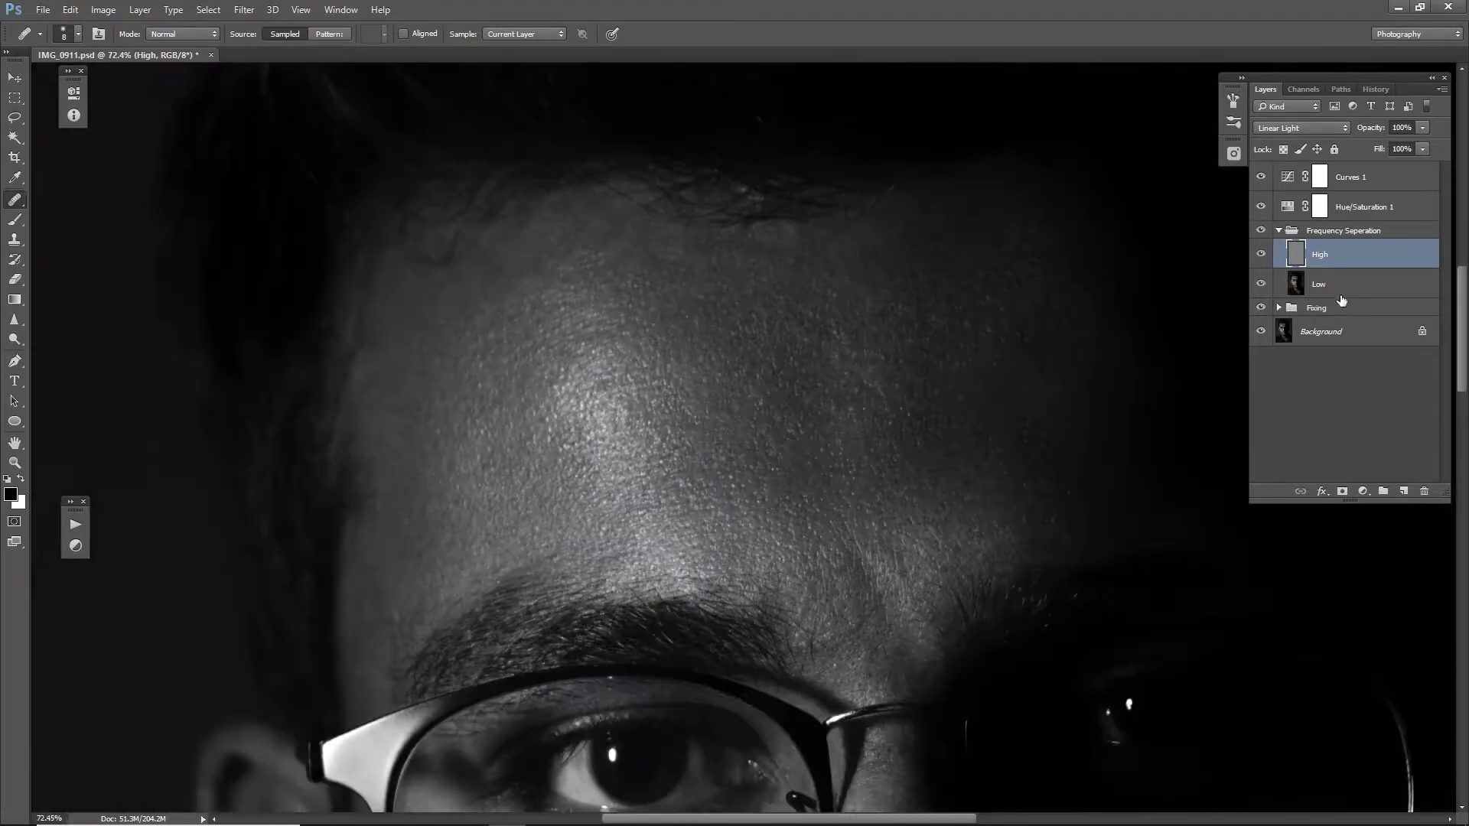
pyautogui.scroll(5, 1066, 410)
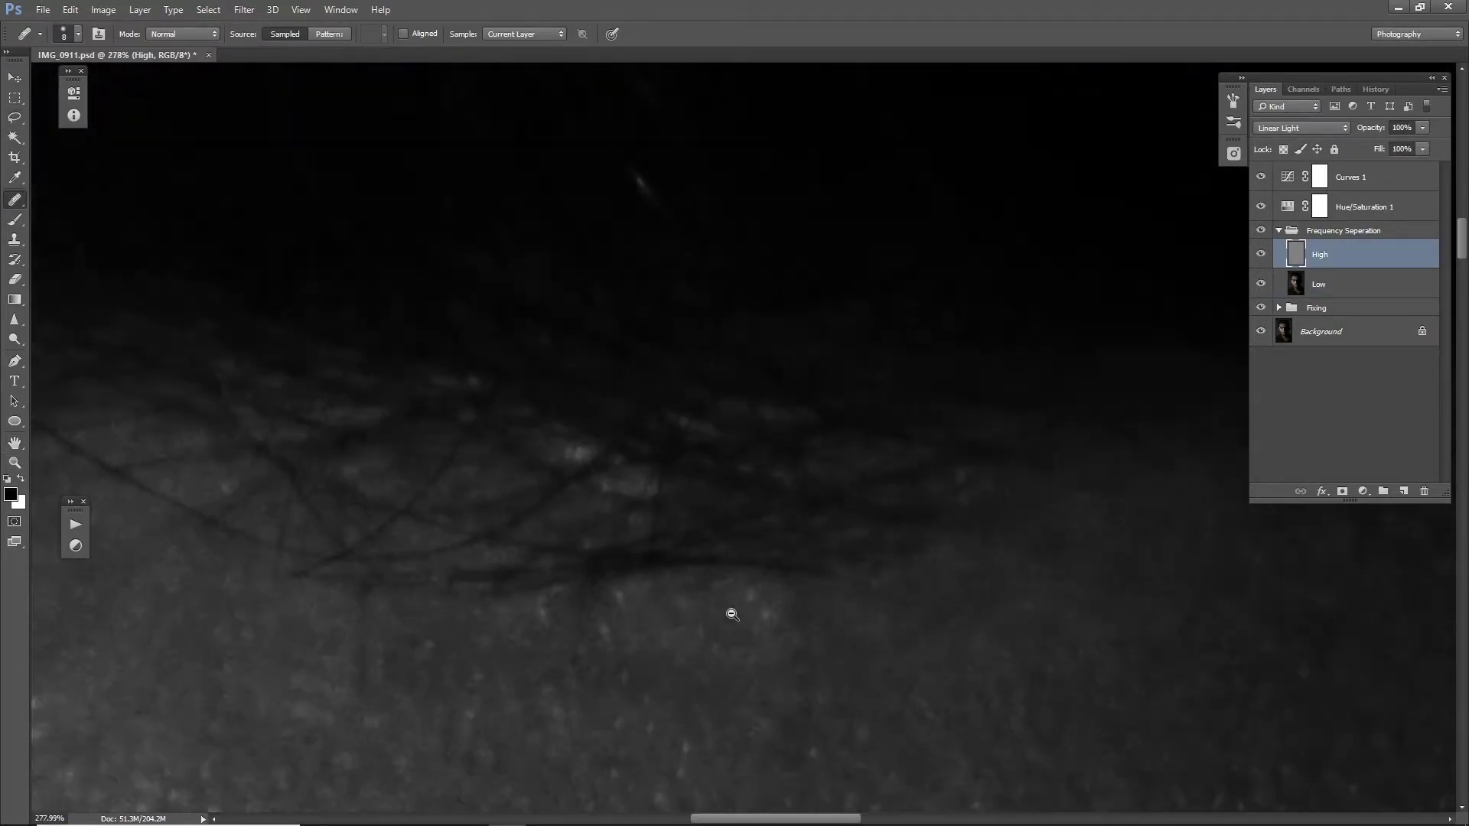
pyautogui.scroll(3, 715, 615)
pyautogui.scroll(1, 842, 600)
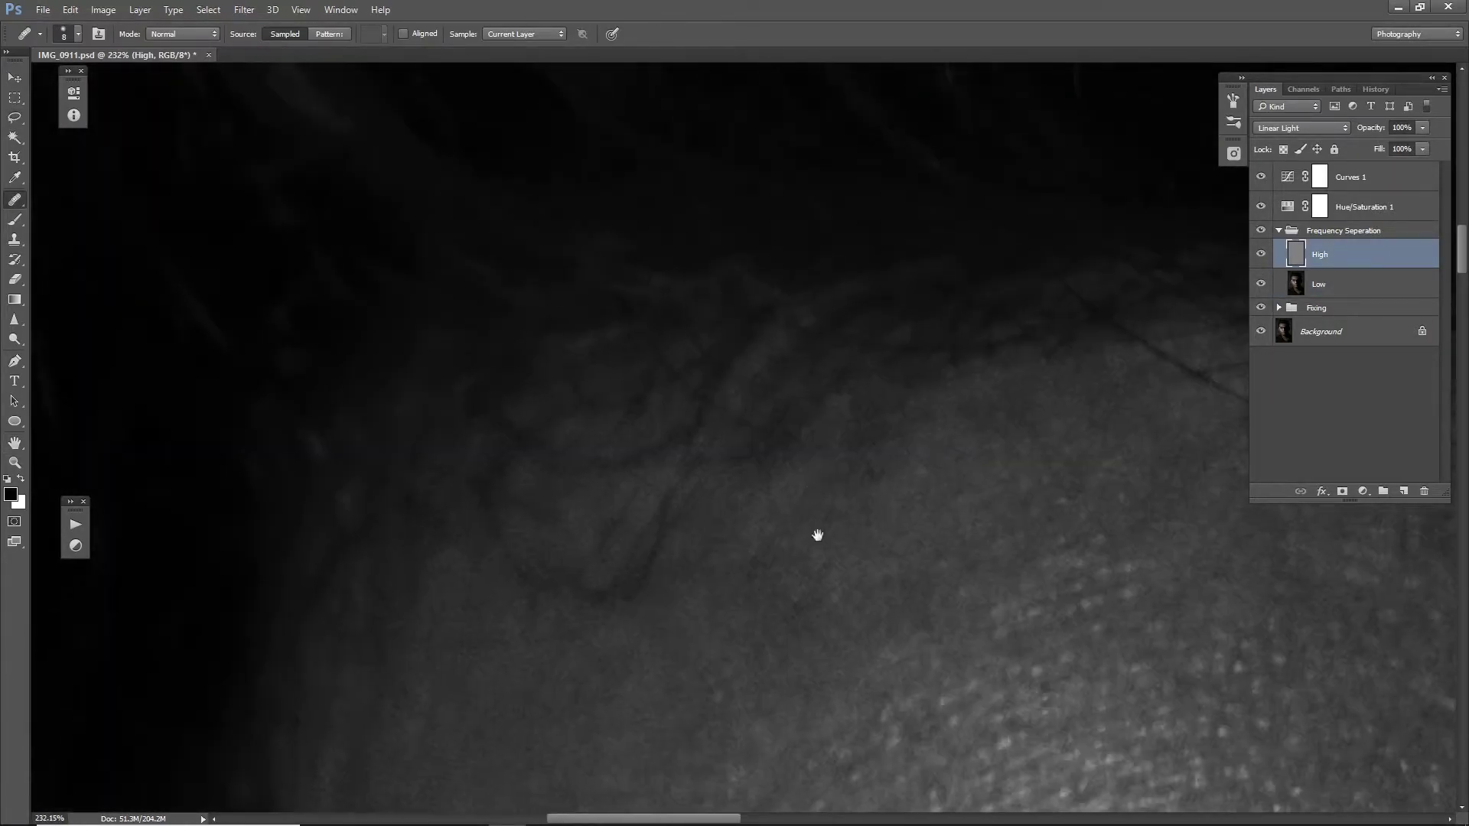
pyautogui.scroll(-3, 726, 611)
pyautogui.scroll(-3, 748, 617)
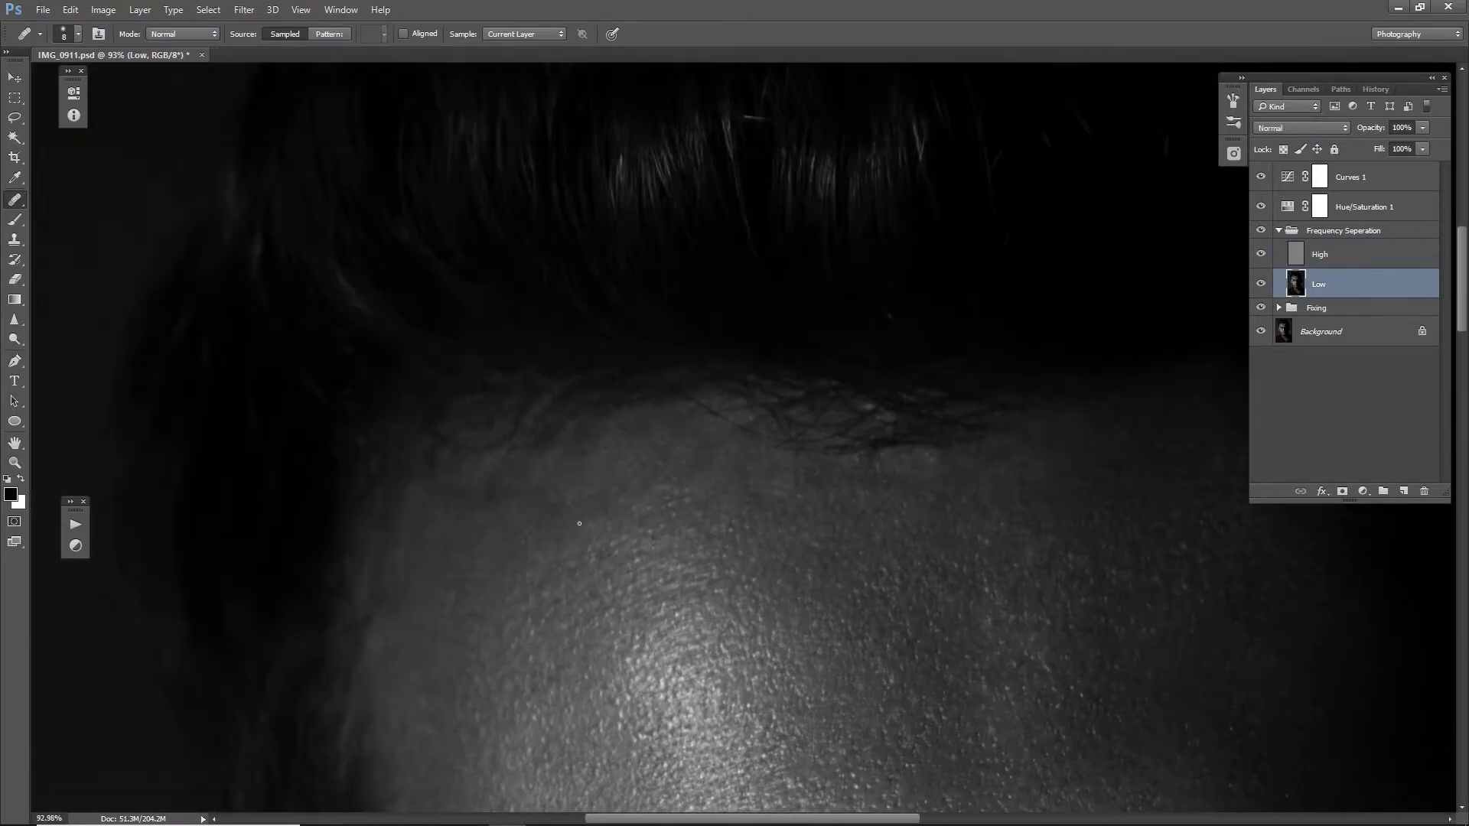
# - Patch a blemished forehead area near the hairline with the Patch tool, then deselect
pyautogui.press('l')
pyautogui.scroll(-3, 765, 581)
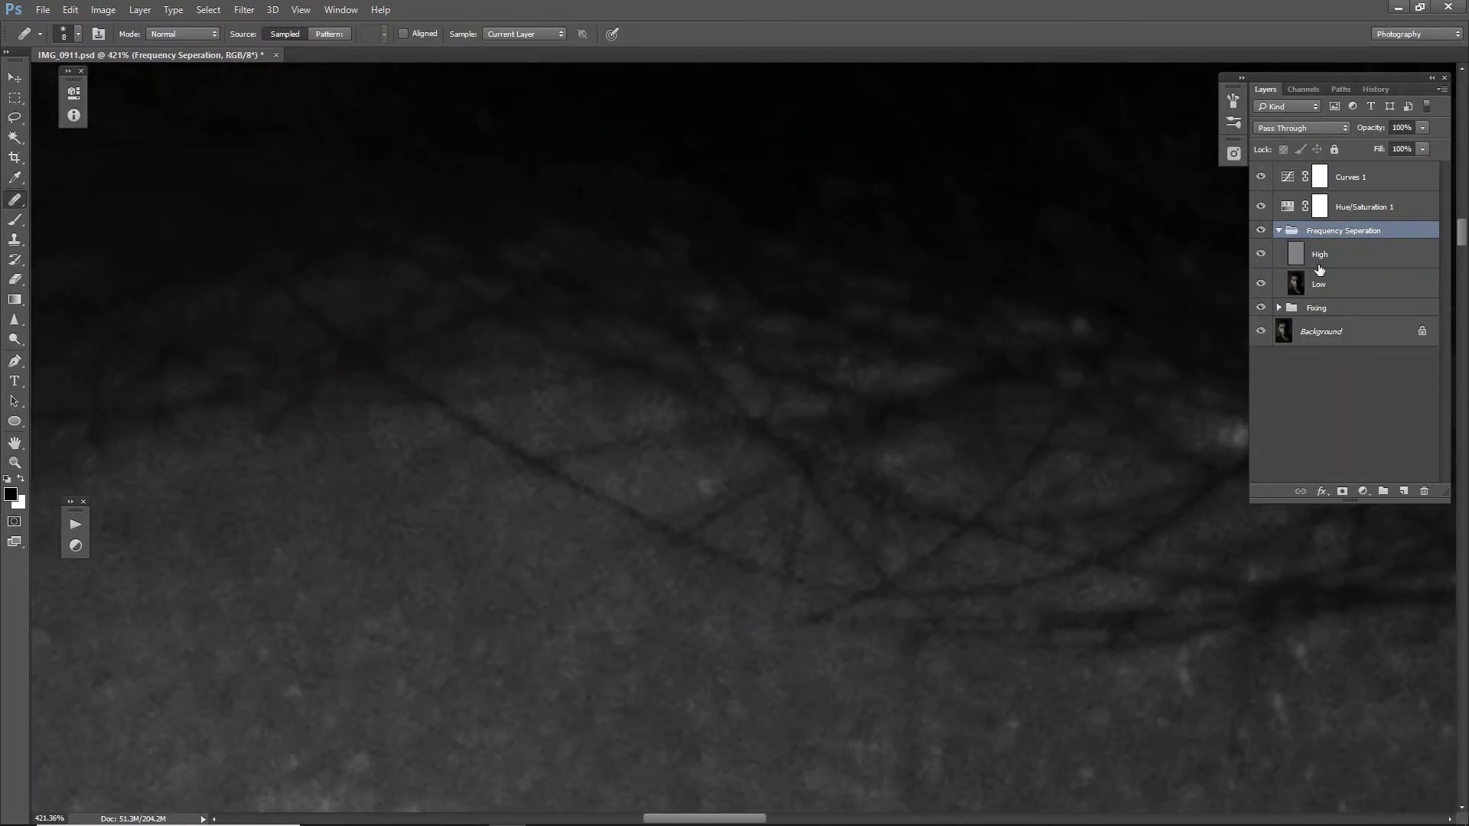
pyautogui.scroll(-3, 704, 528)
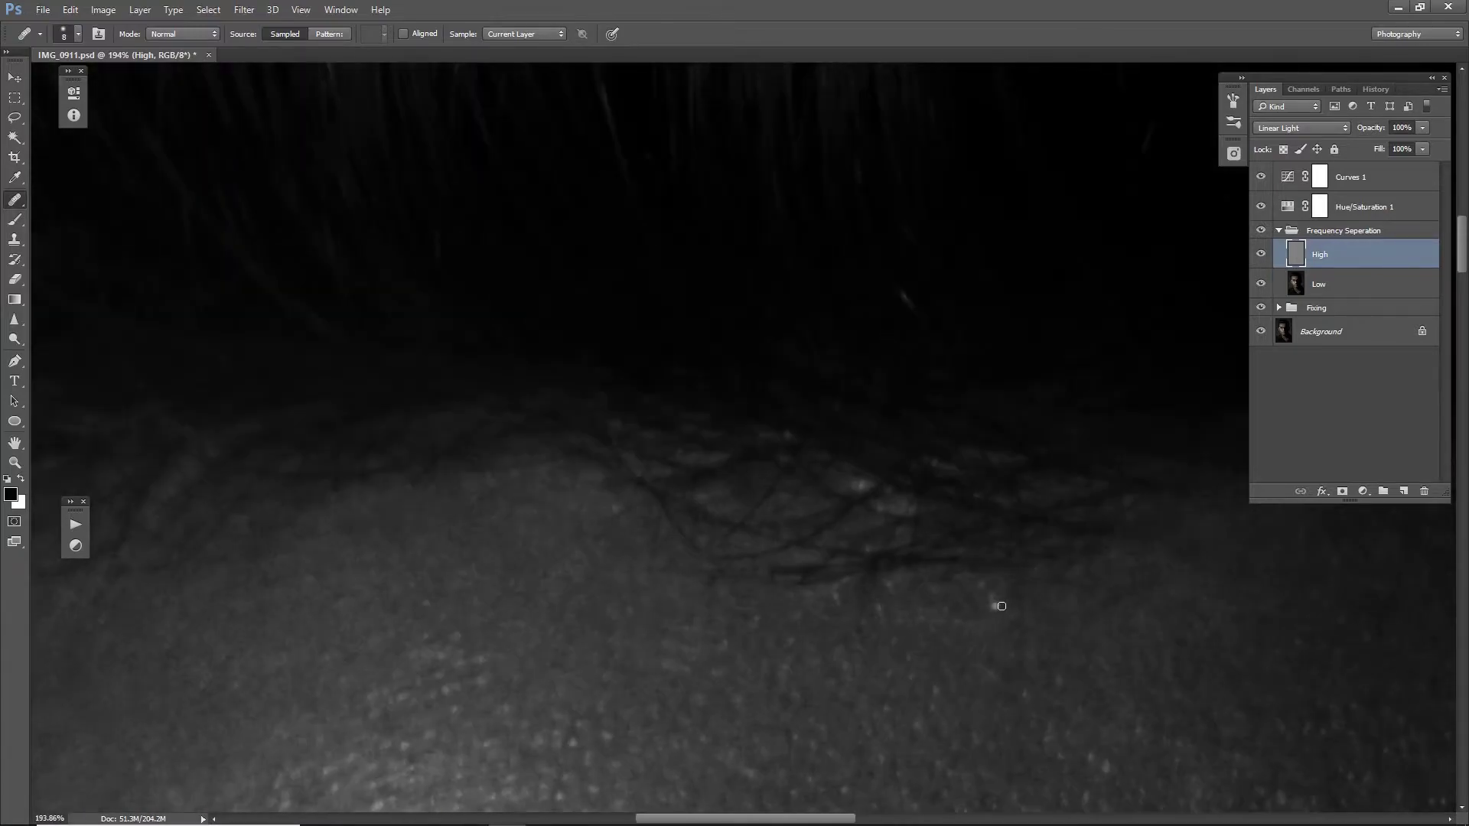
pyautogui.scroll(-2, 800, 531)
pyautogui.scroll(-2, 647, 502)
pyautogui.hotkey('shift', 'j')
pyautogui.click(797, 527)
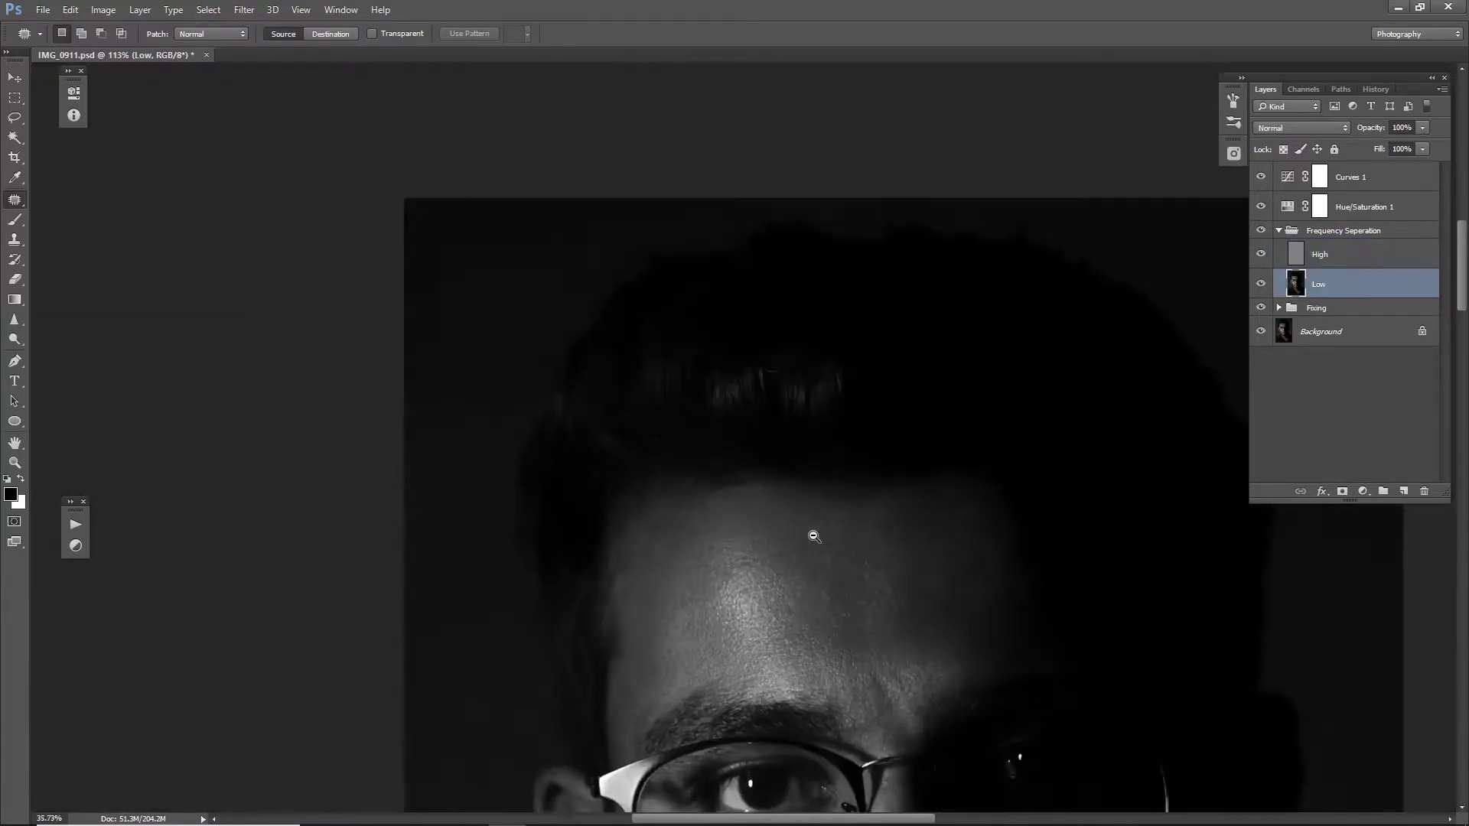
pyautogui.moveTo(809, 531); pyautogui.dragTo(979, 514)
pyautogui.moveTo(688, 428); pyautogui.dragTo(865, 475)
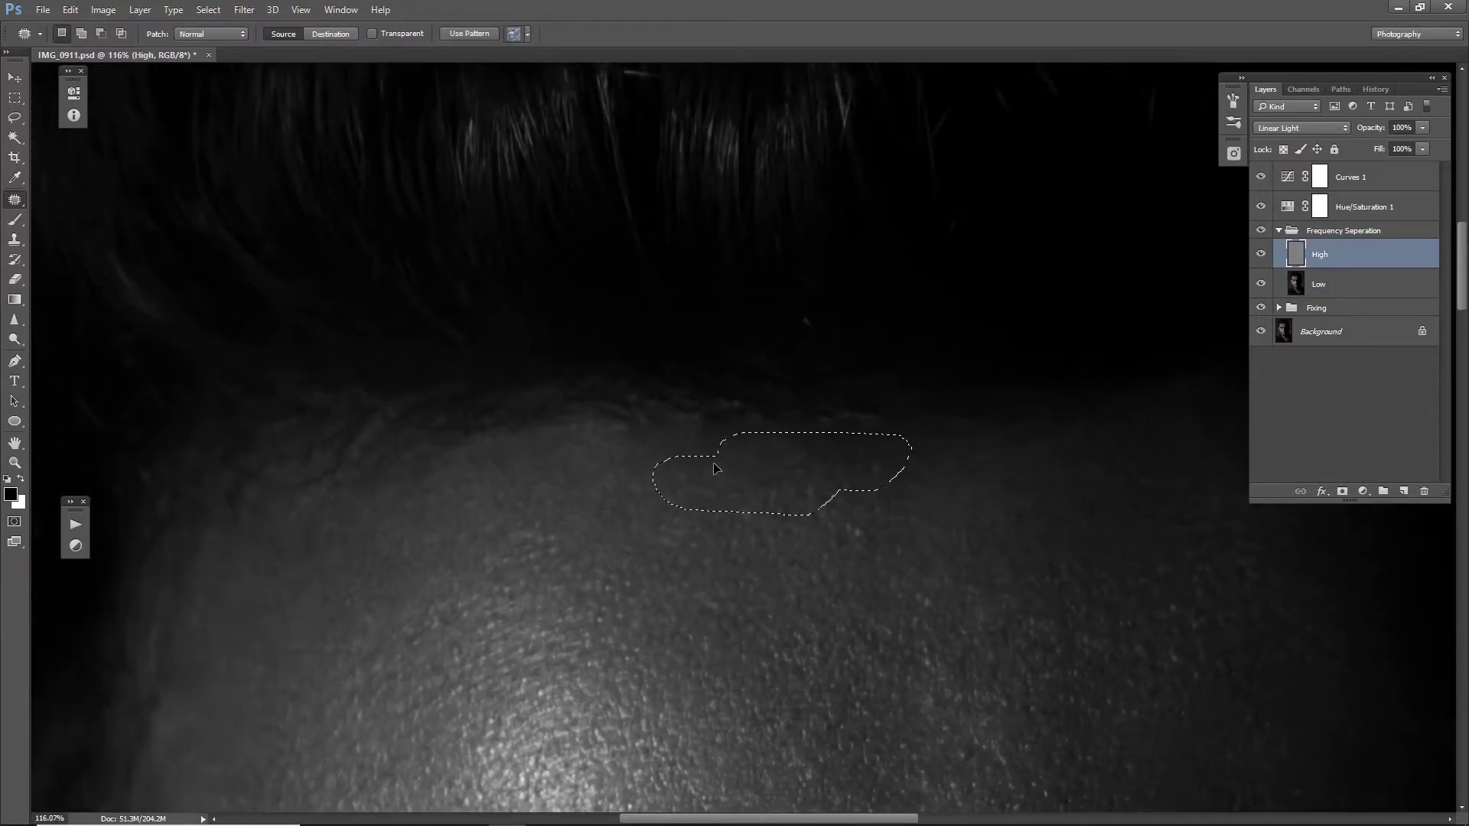
pyautogui.hotkey('ctrl', 'd')
# - Zoom into the hair and spot-heal three stray strands with a progressively smaller brush
pyautogui.keyDown('ctrl'); pyautogui.keyDown('alt'); pyautogui.click(725, 309); pyautogui.keyUp('alt'); pyautogui.keyUp('ctrl')
pyautogui.moveTo(725, 309); pyautogui.dragTo(875, 390)
pyautogui.hotkey('shift', 'j')
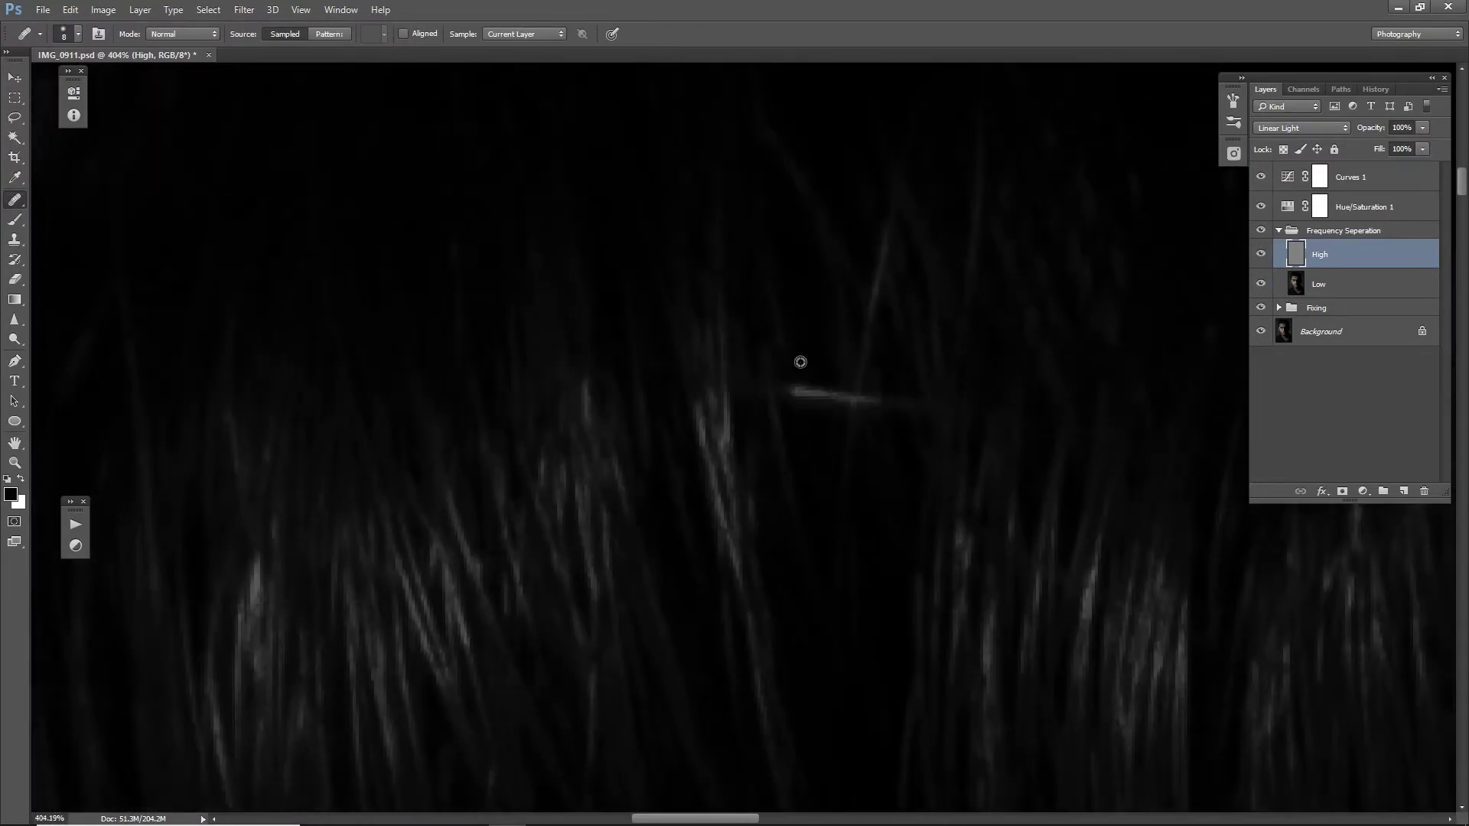
pyautogui.moveTo(809, 630); pyautogui.dragTo(590, 508)
pyautogui.hotkey('shift', 'j')
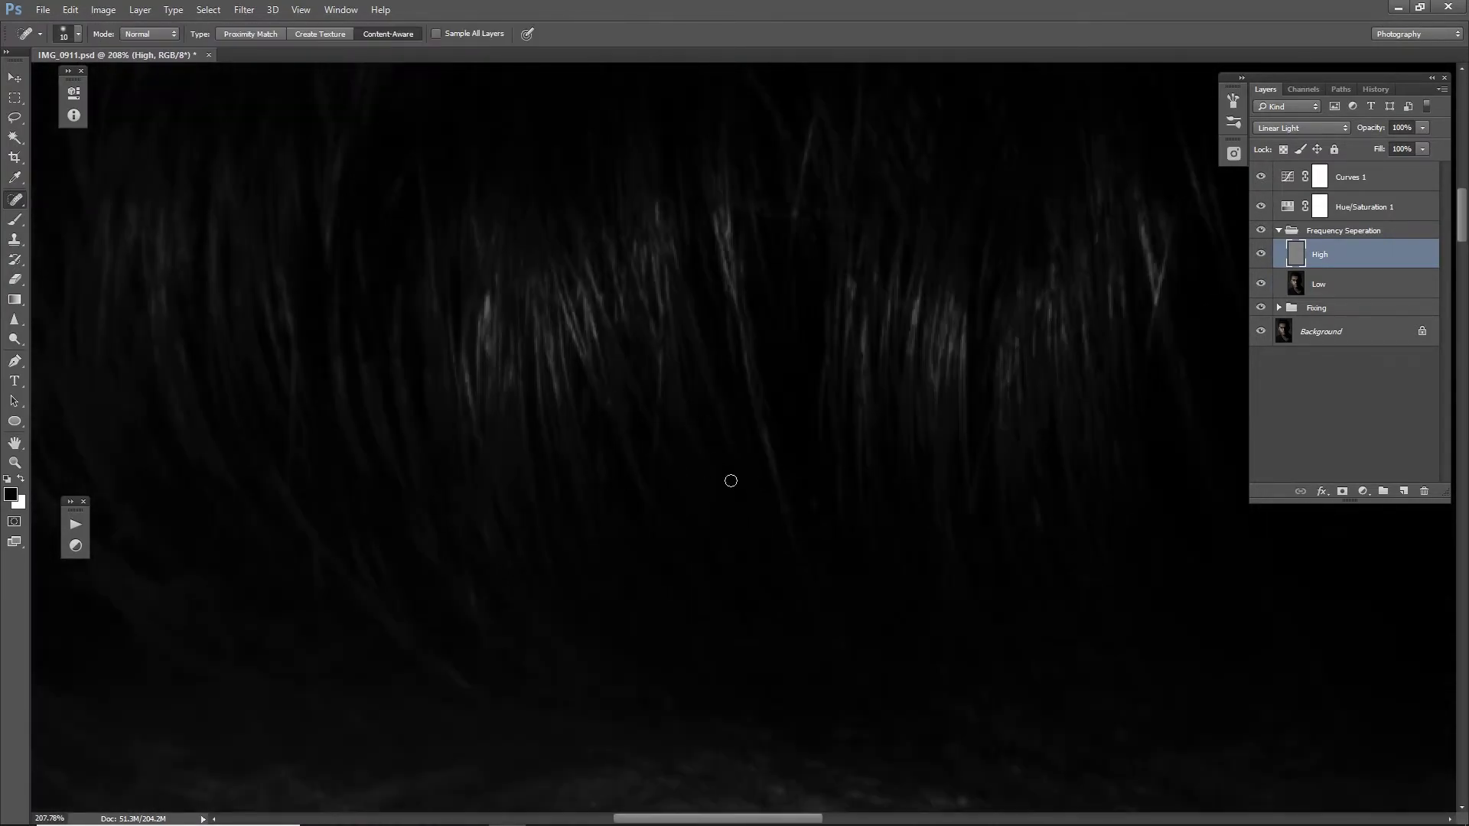
pyautogui.scroll(3, 656, 564)
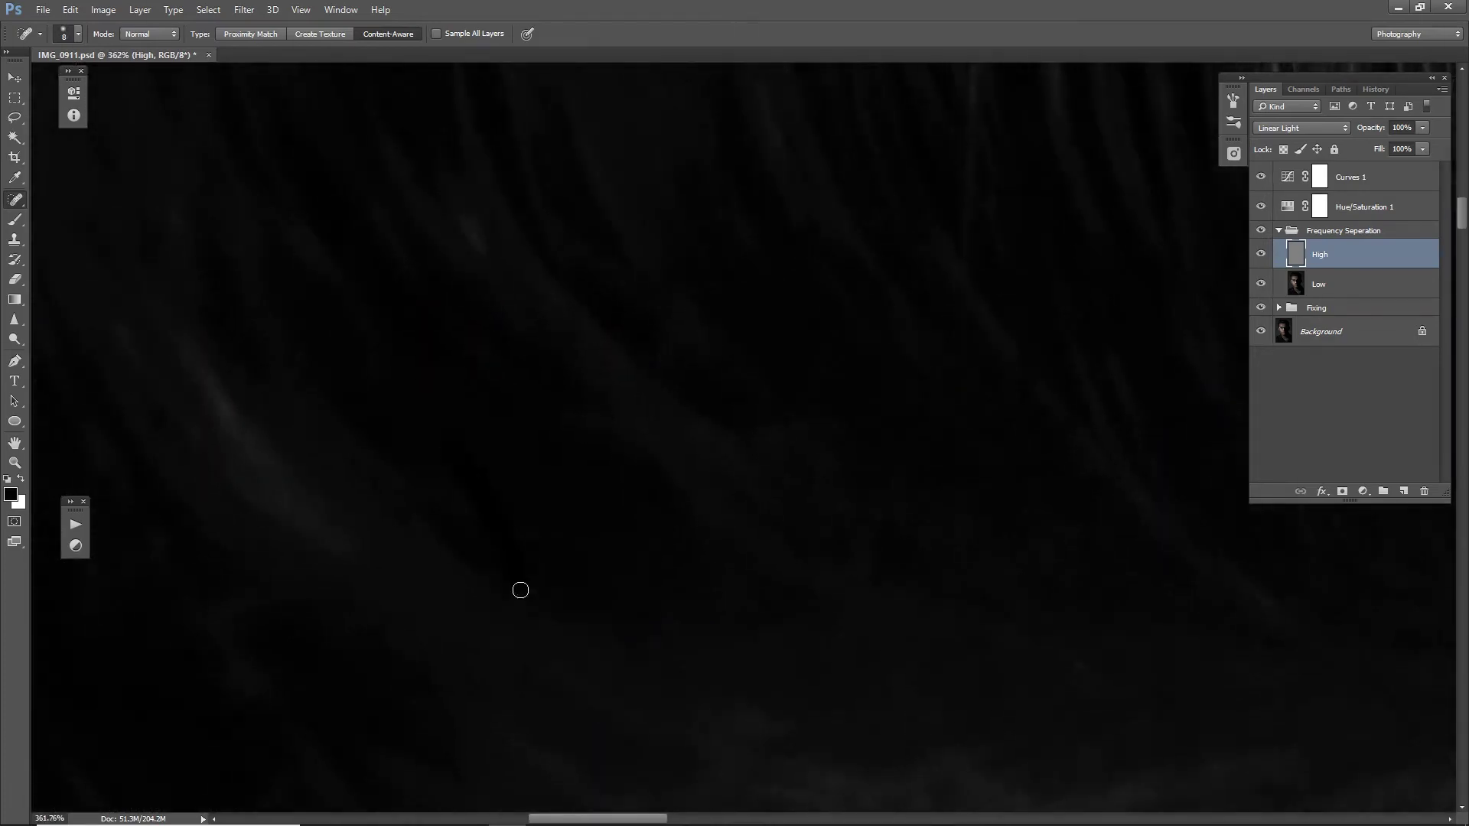
pyautogui.moveTo(518, 590); pyautogui.dragTo(662, 436)
pyautogui.press('[')
pyautogui.press('[')
pyautogui.moveTo(352, 518); pyautogui.dragTo(544, 446)
pyautogui.scroll(2, 532, 551)
pyautogui.press('[')
pyautogui.press('[')
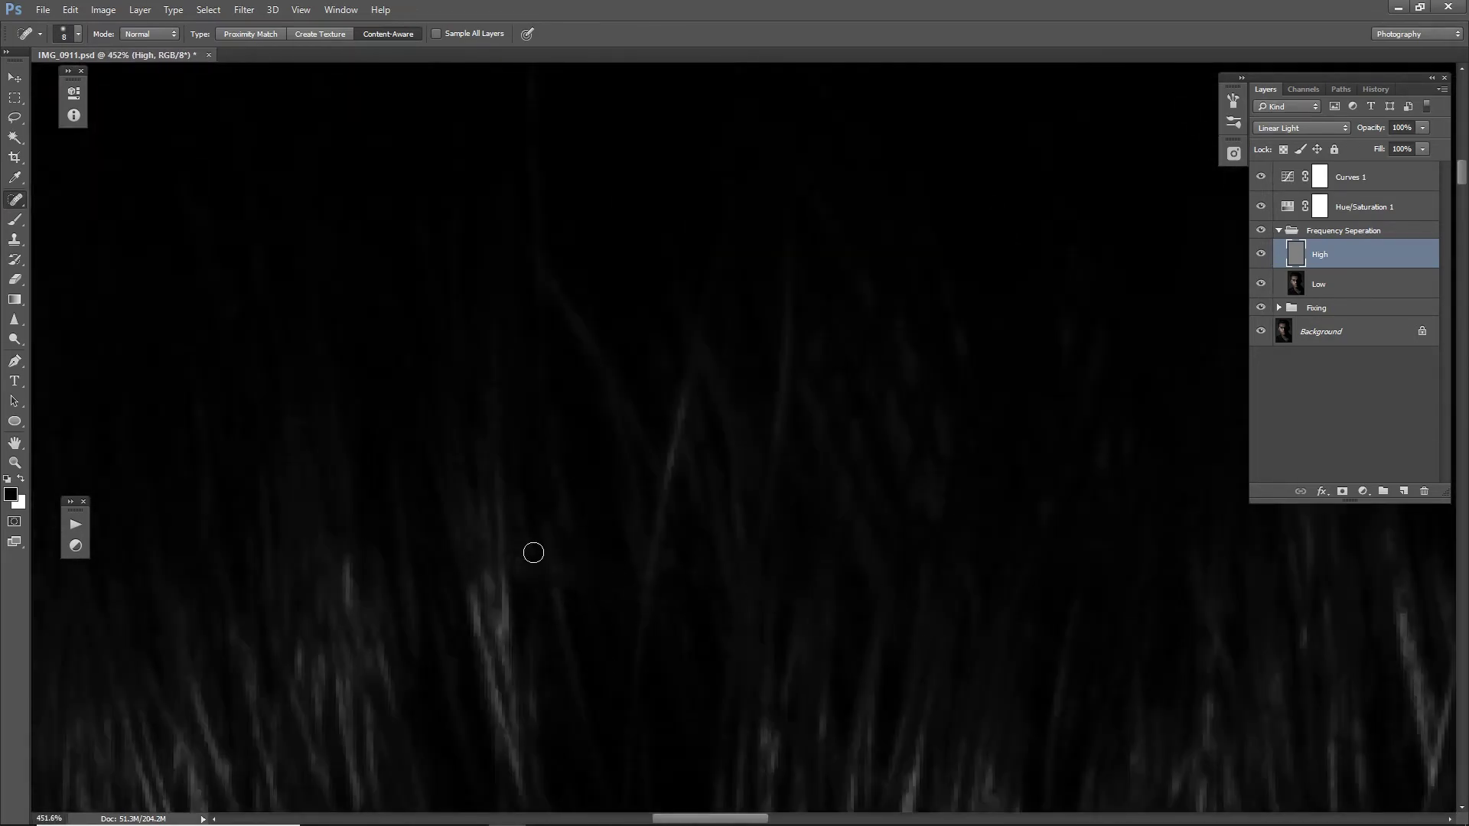
pyautogui.moveTo(624, 417); pyautogui.dragTo(787, 486)
# - Turn the Curves 1 and Hue/Saturation 1 adjustments back on for the black-and-white view
pyautogui.scroll(-4, 969, 653)
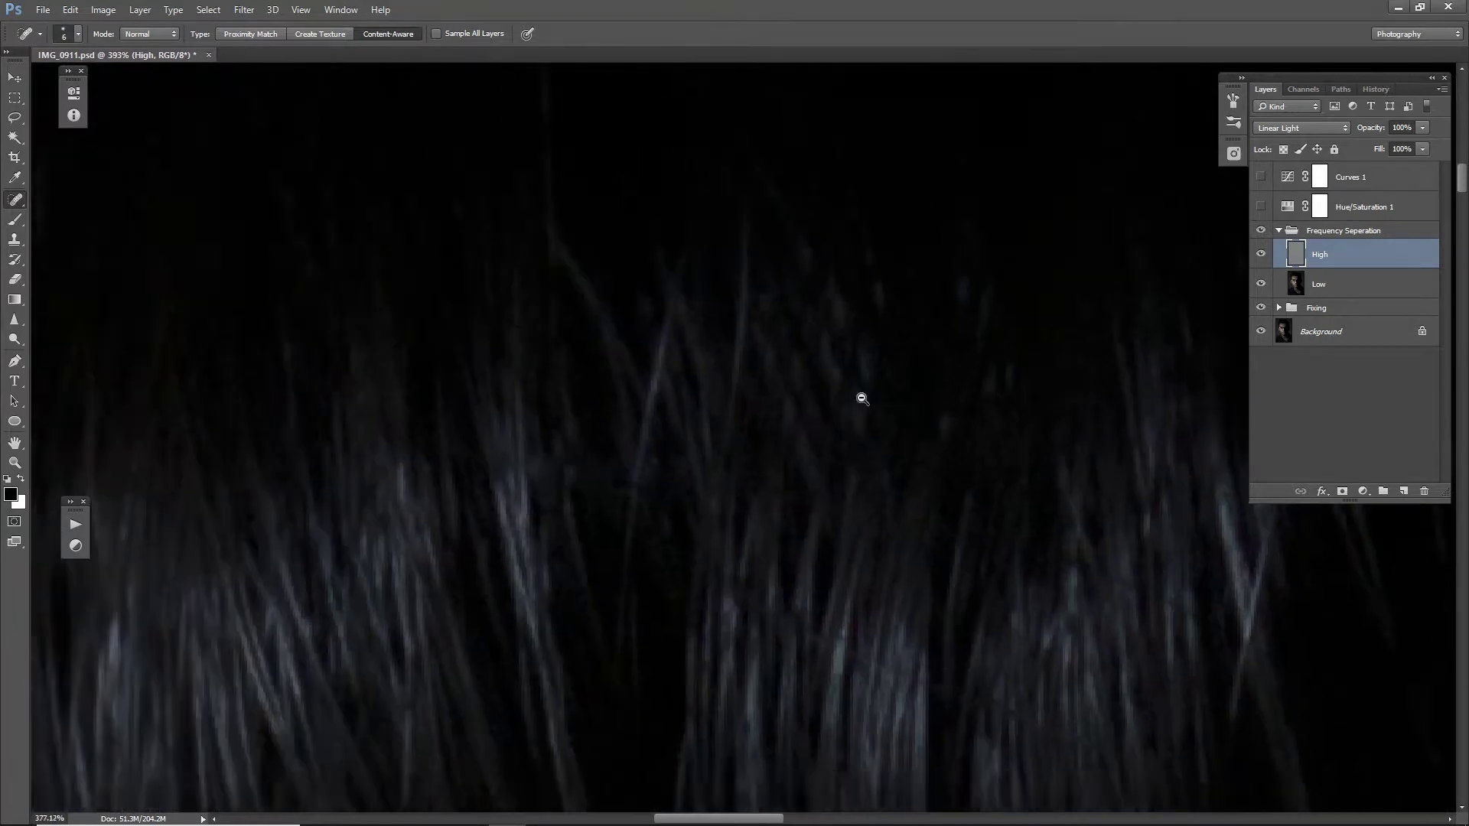
pyautogui.scroll(3, 842, 487)
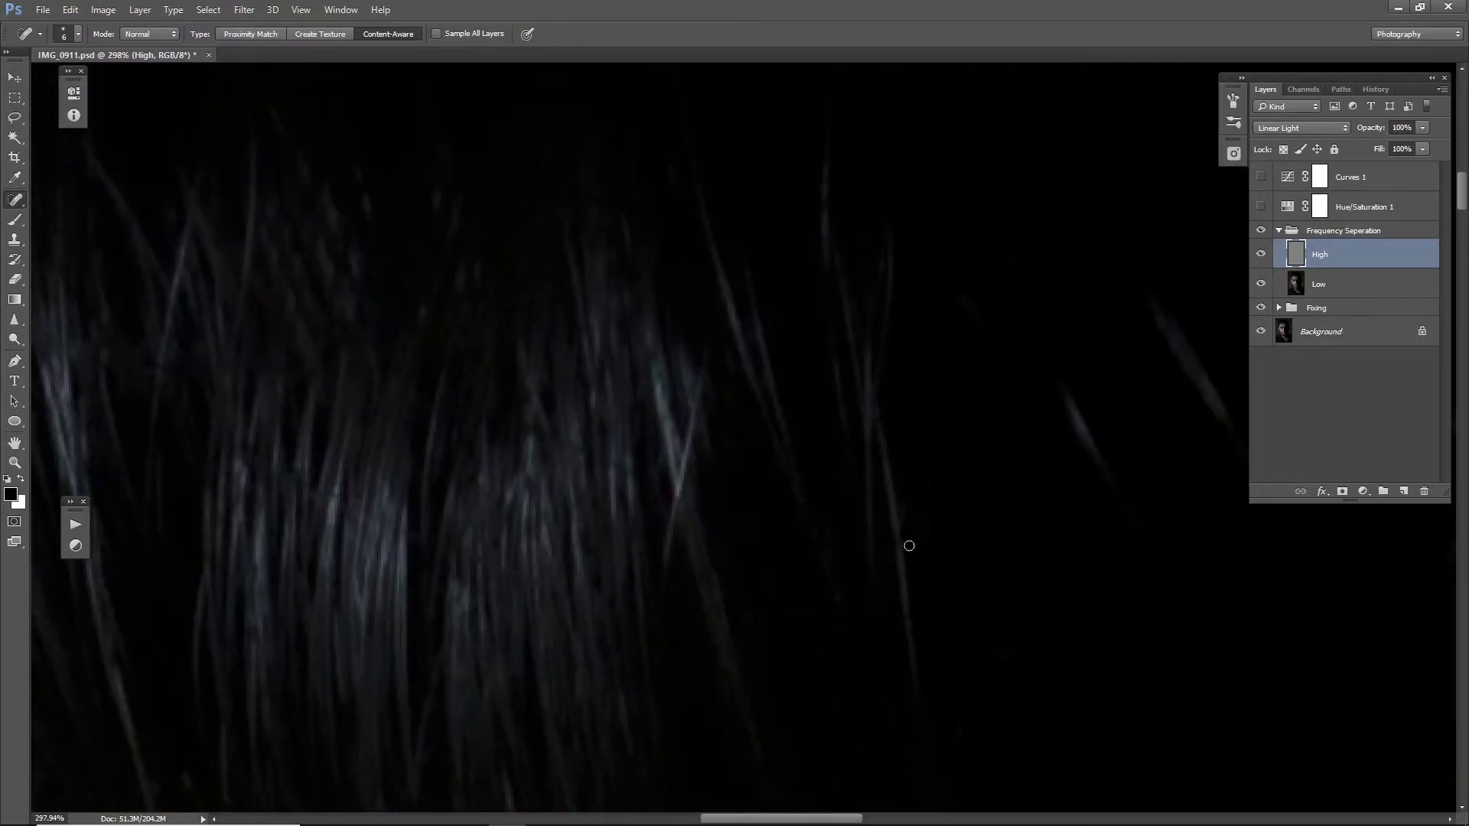
pyautogui.scroll(-3, 728, 347)
pyautogui.scroll(2, 594, 488)
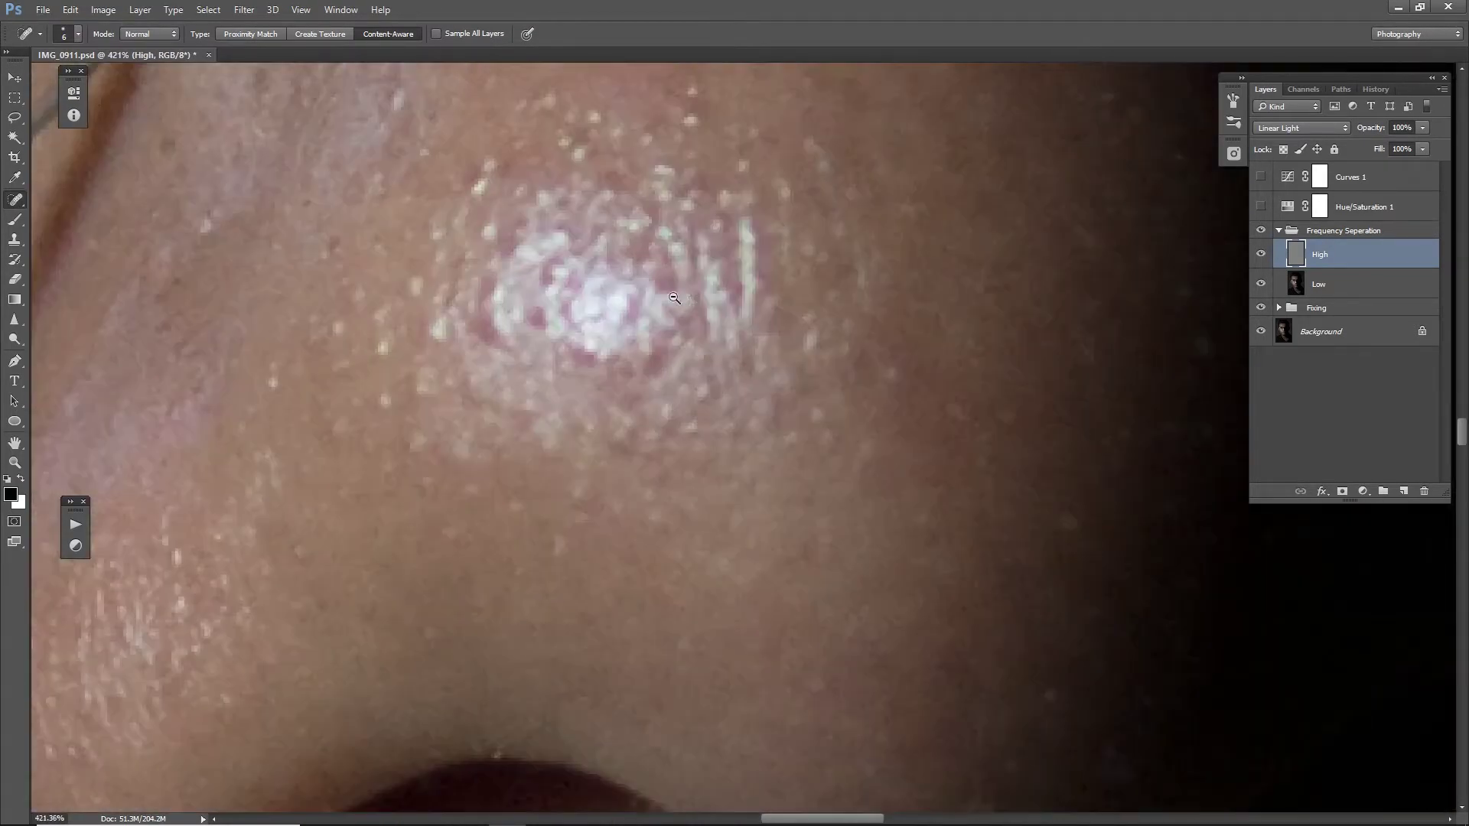
pyautogui.scroll(-1, 664, 350)
pyautogui.scroll(-3, 658, 350)
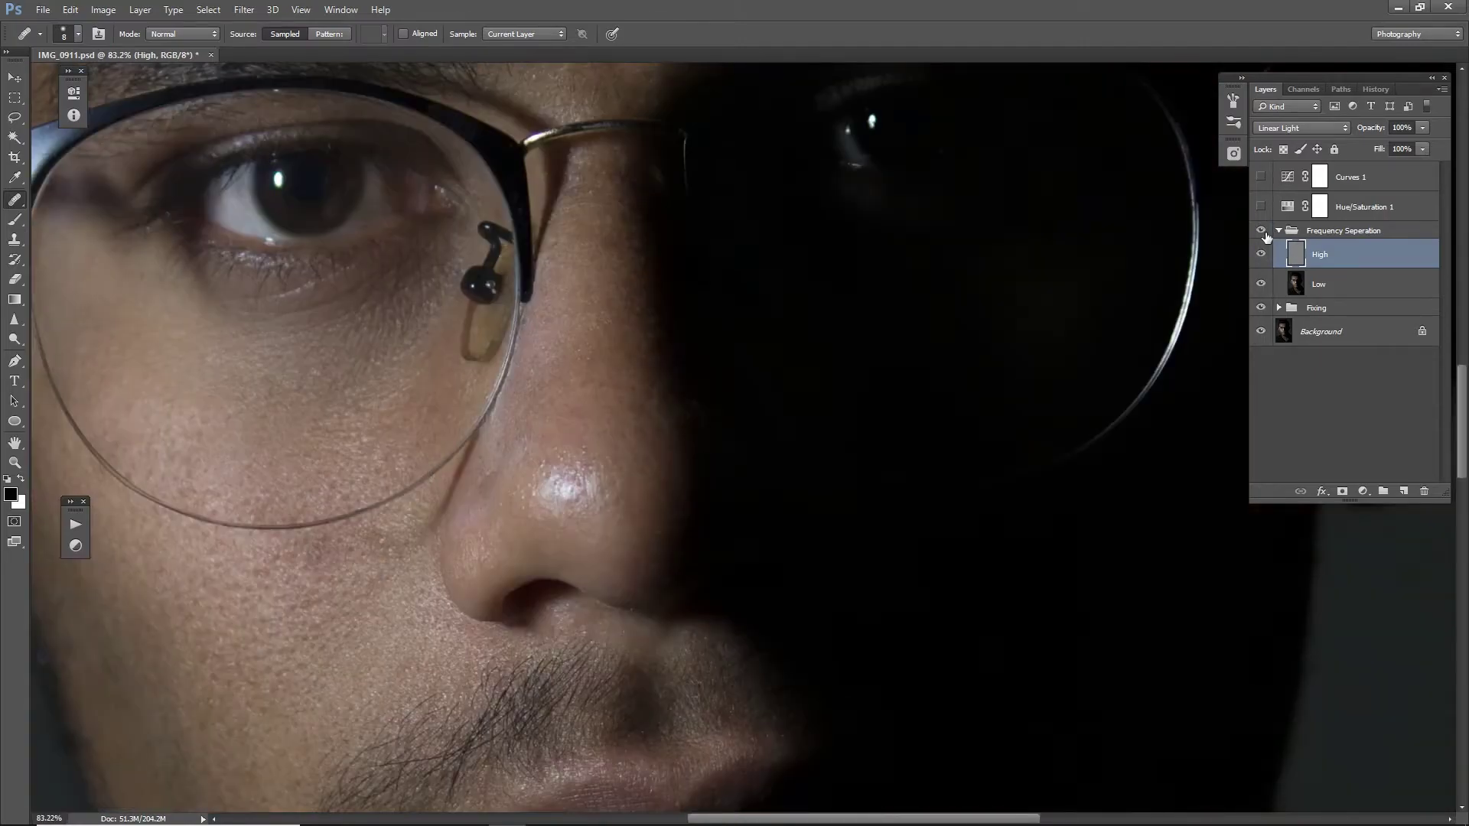
pyautogui.hotkey('shift', 'j')
pyautogui.scroll(3, 598, 352)
pyautogui.scroll(-1, 597, 352)
pyautogui.scroll(2, 612, 382)
pyautogui.scroll(-4, 650, 443)
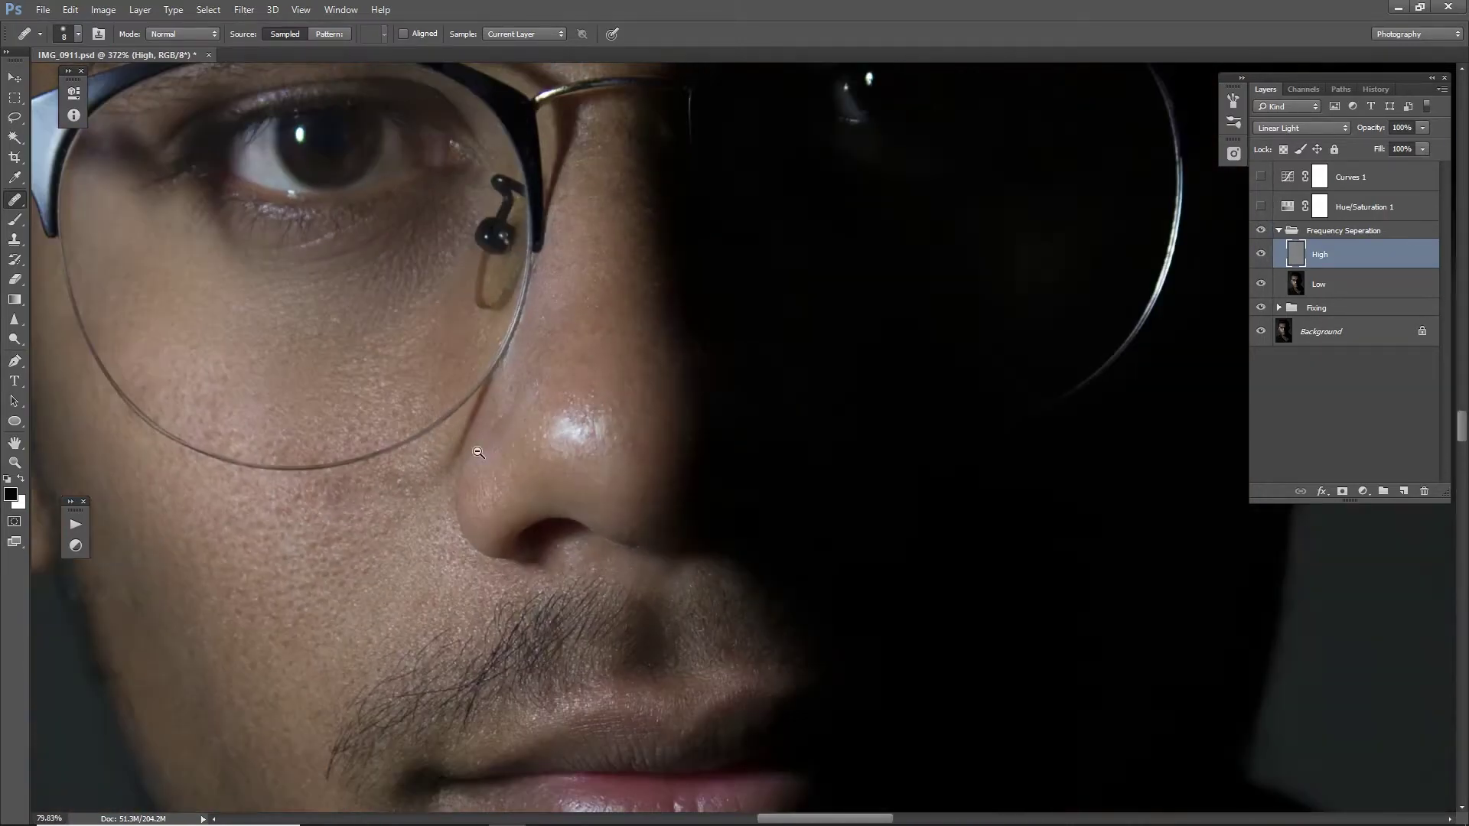
pyautogui.scroll(-3, 684, 494)
pyautogui.scroll(-1, 685, 495)
pyautogui.moveTo(1261, 206); pyautogui.dragTo(1263, 186)
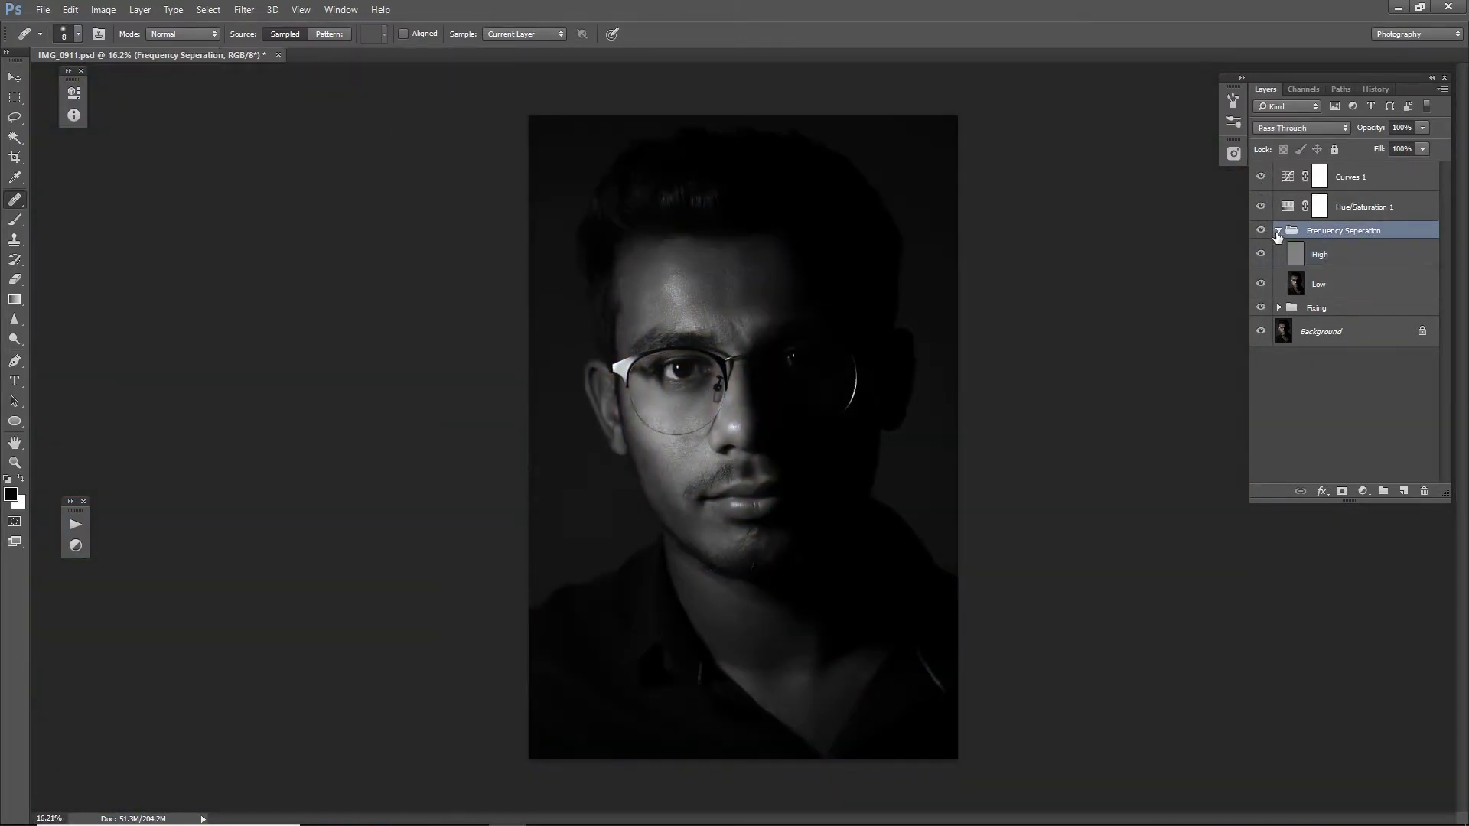
# - Select the High layer in the Frequency Seperation group and move to the brow hairs
pyautogui.click(1278, 230)
pyautogui.scroll(-1, 822, 583)
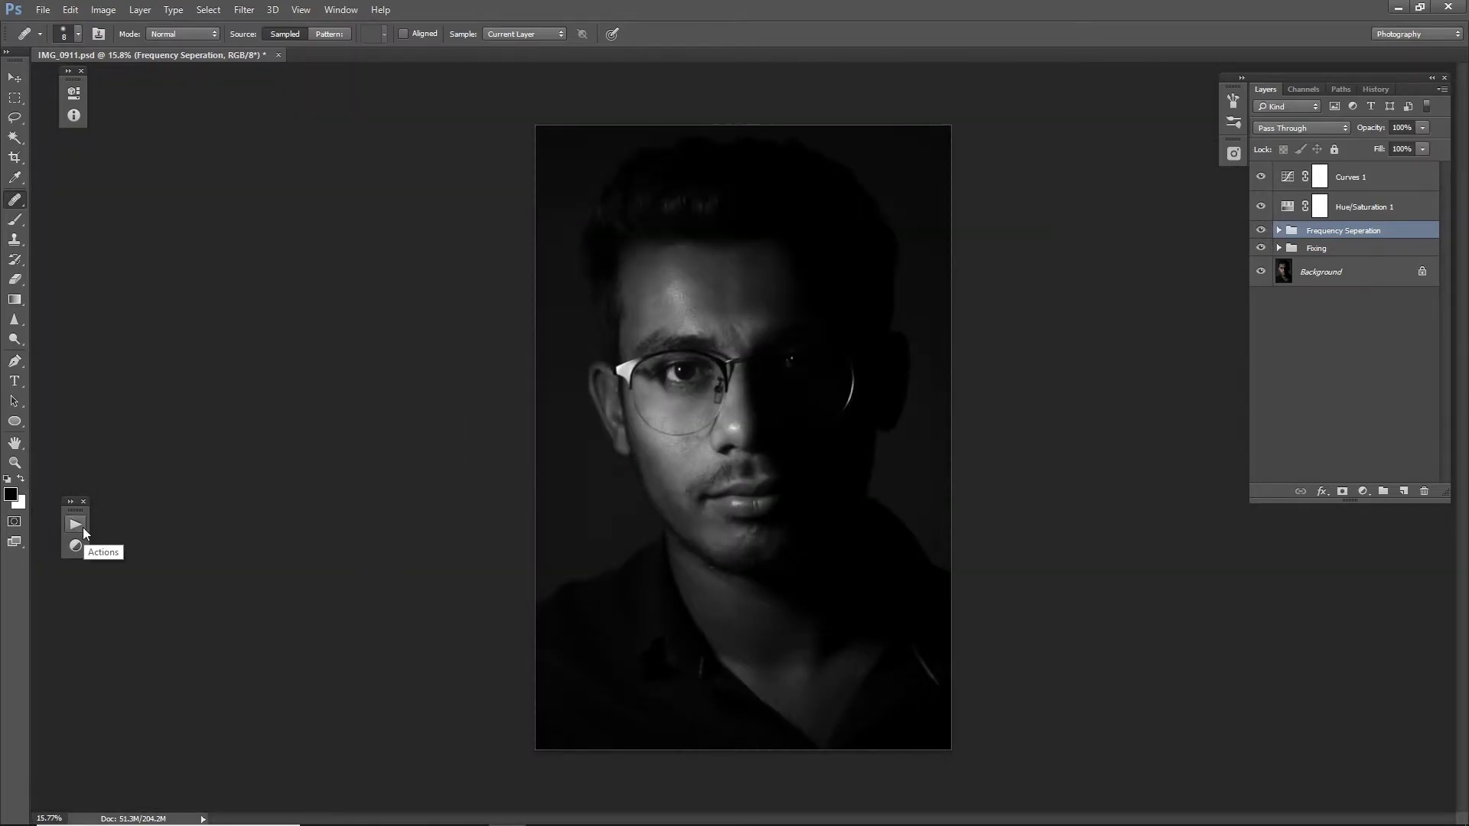
pyautogui.click(1278, 230)
pyautogui.click(1320, 254)
pyautogui.scroll(5, 771, 476)
pyautogui.scroll(-2, 771, 476)
pyautogui.hscroll(-3, 624, 564)
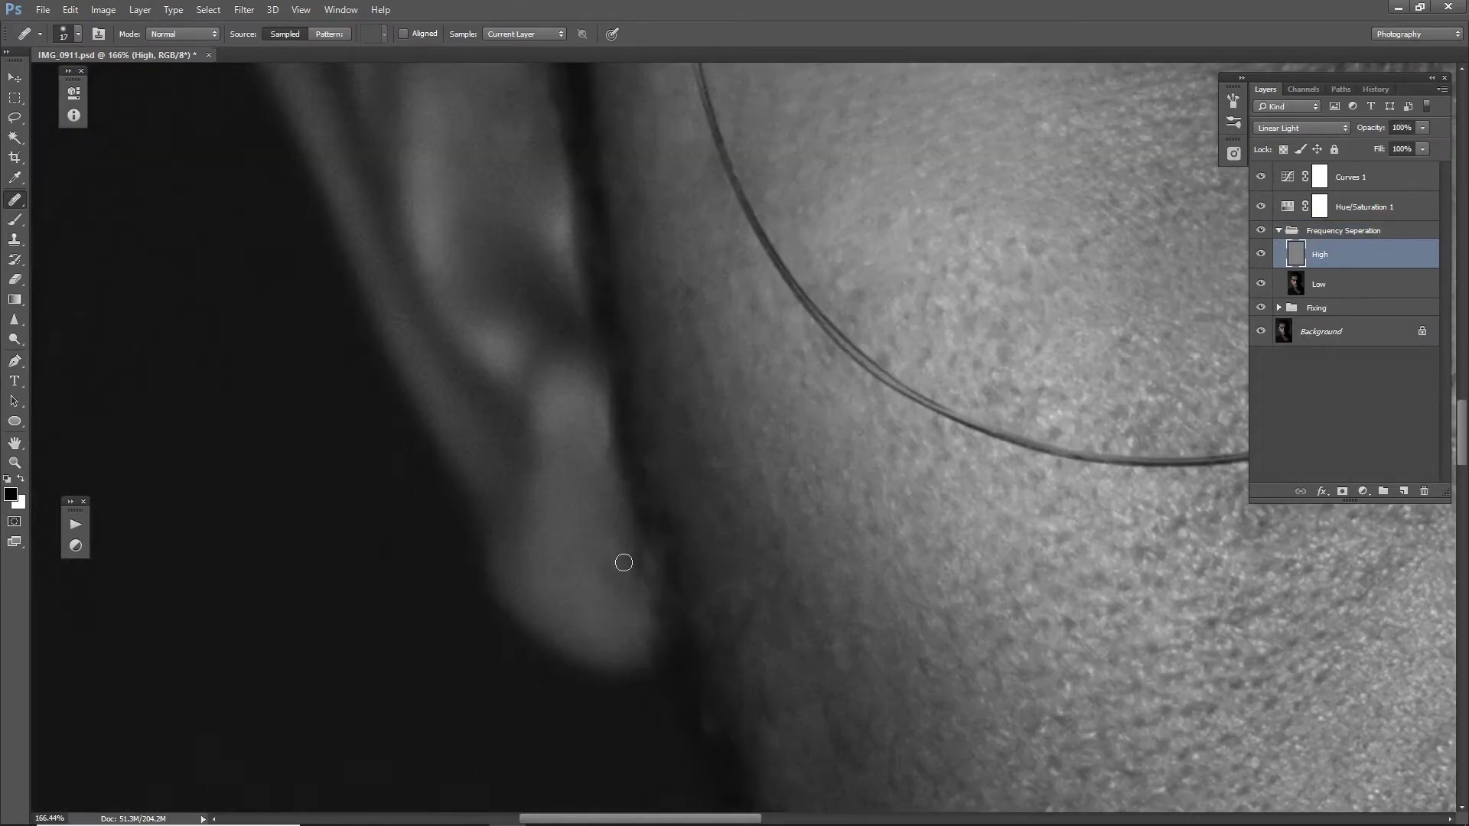
pyautogui.scroll(2, 1023, 539)
pyautogui.hscroll(2, 774, 698)
pyautogui.scroll(1, 443, 504)
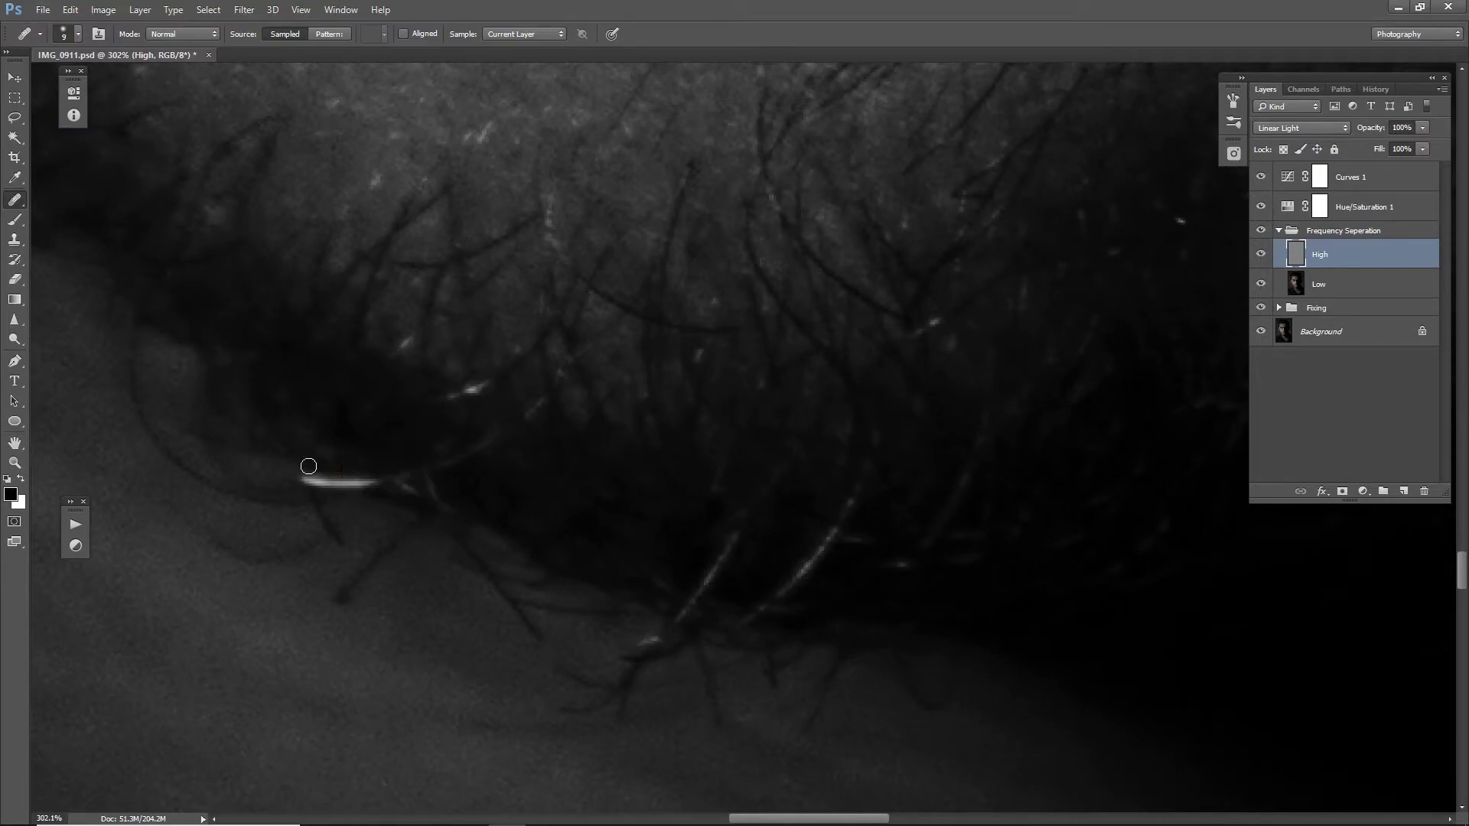
pyautogui.scroll(-3, 607, 302)
pyautogui.hscroll(3, 607, 302)
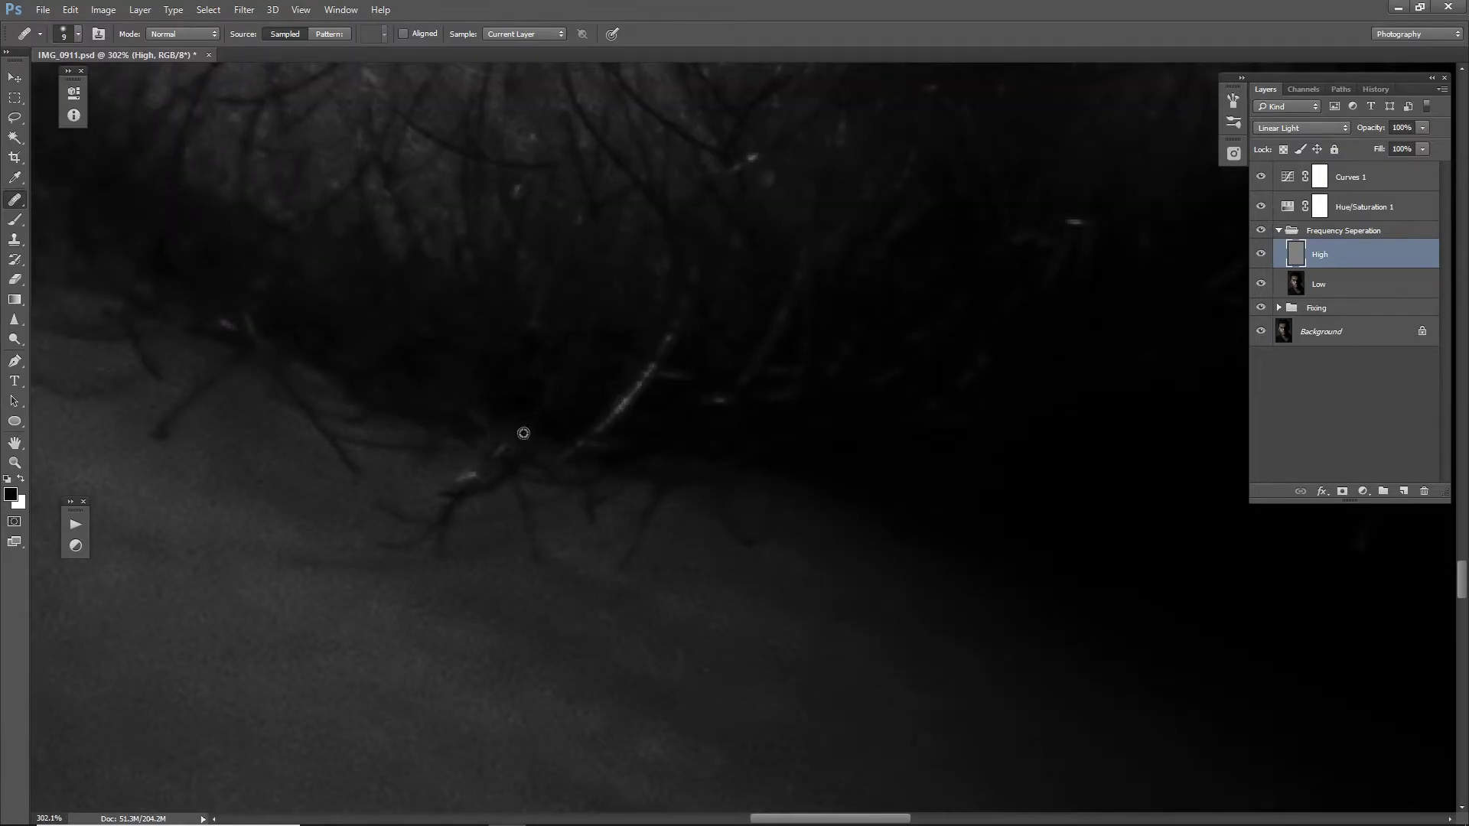
pyautogui.scroll(-3, 698, 383)
pyautogui.scroll(-3, 712, 426)
pyautogui.scroll(-3, 918, 411)
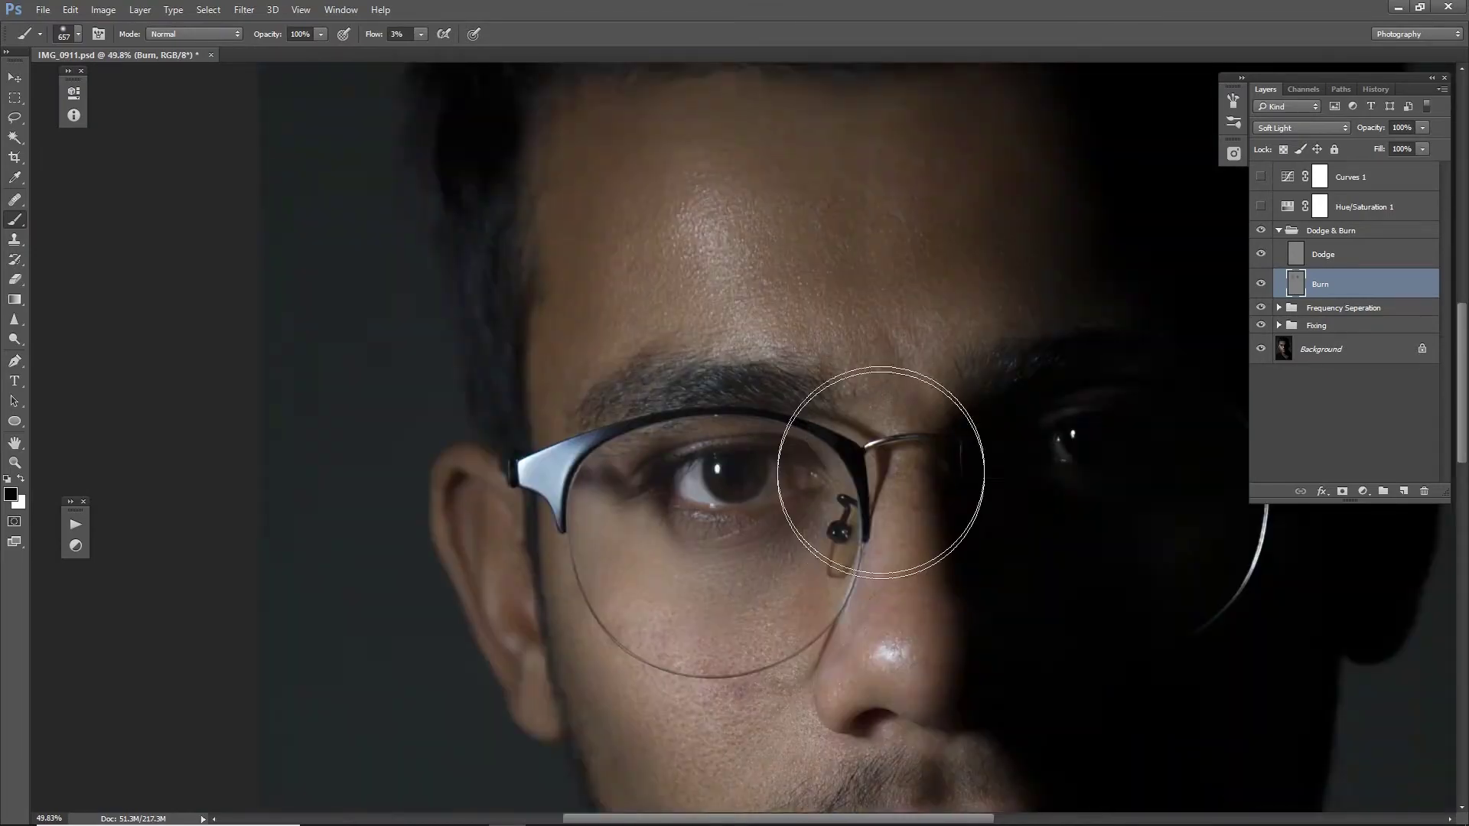
# - Set the burn brush size and pan around the face to find shadow areas
pyautogui.keyDown('alt'); pyautogui.rightClick(900, 465); pyautogui.keyUp('alt')
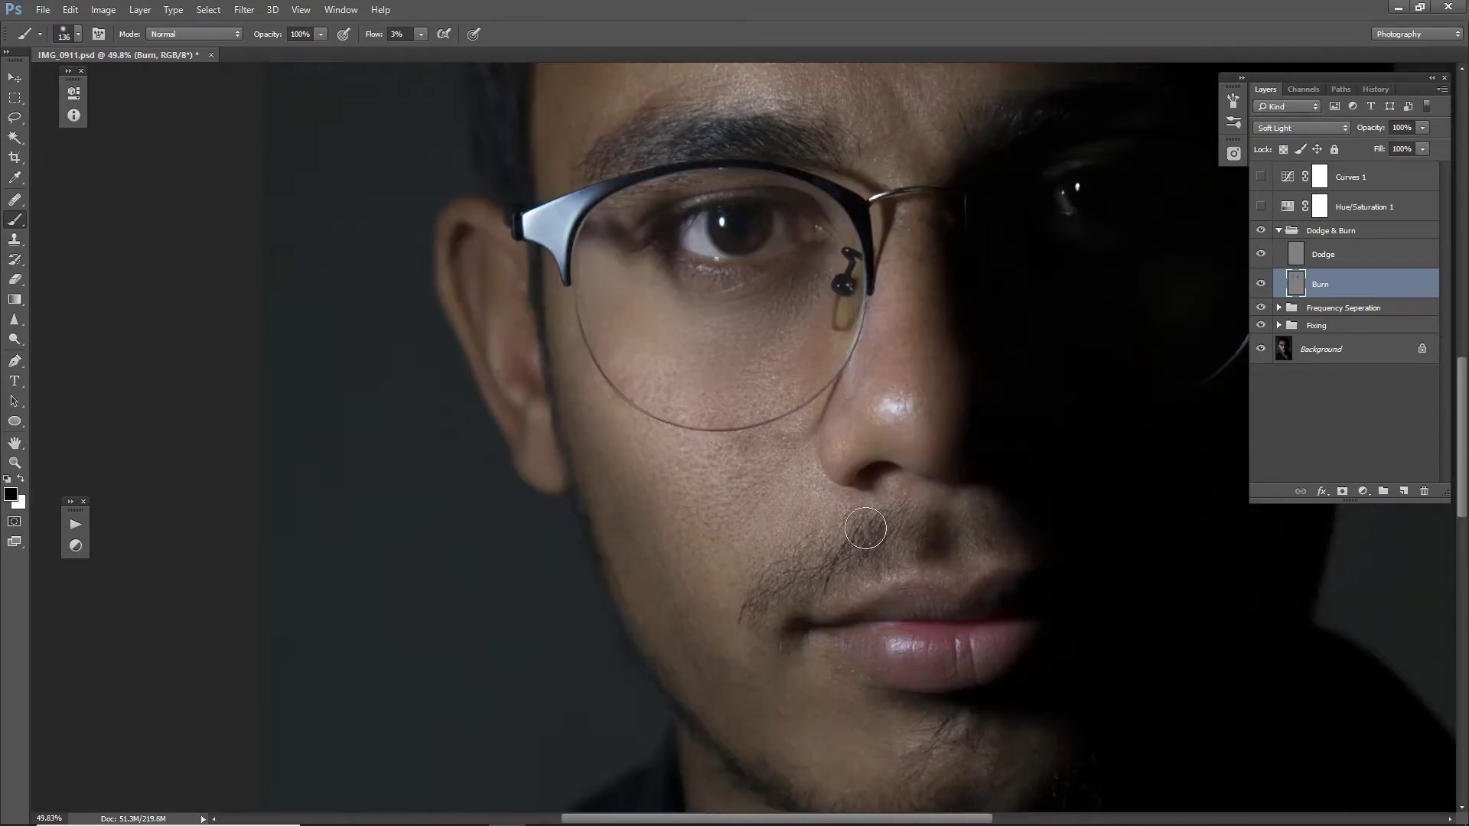
pyautogui.moveTo(876, 329); pyautogui.dragTo(640, 383)
pyautogui.scroll(-5, 848, 358)
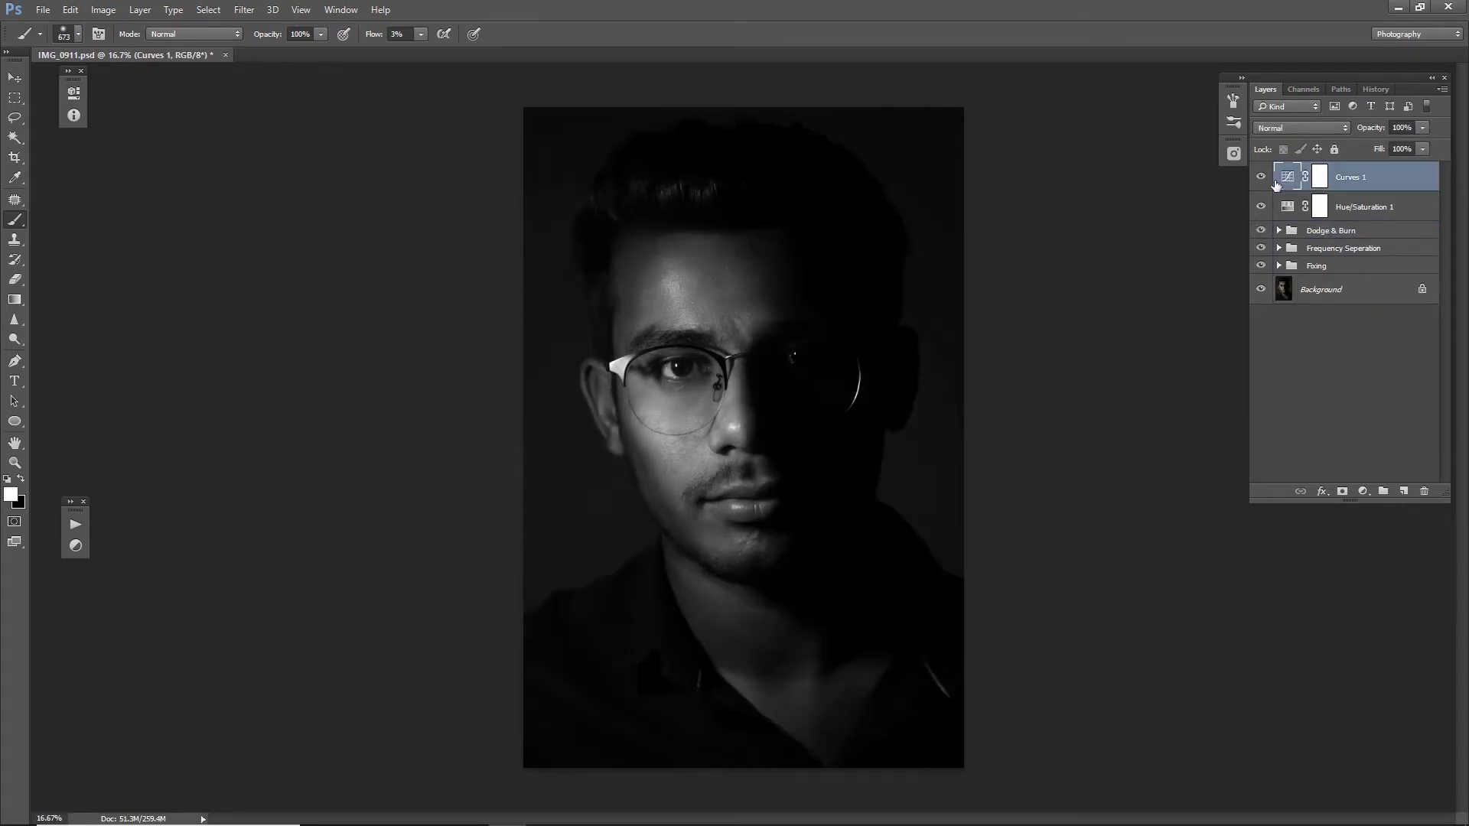
# - Select the High layer and enlarge the Healing Brush for the jaw and glasses-frame flaws
pyautogui.click(1323, 334)
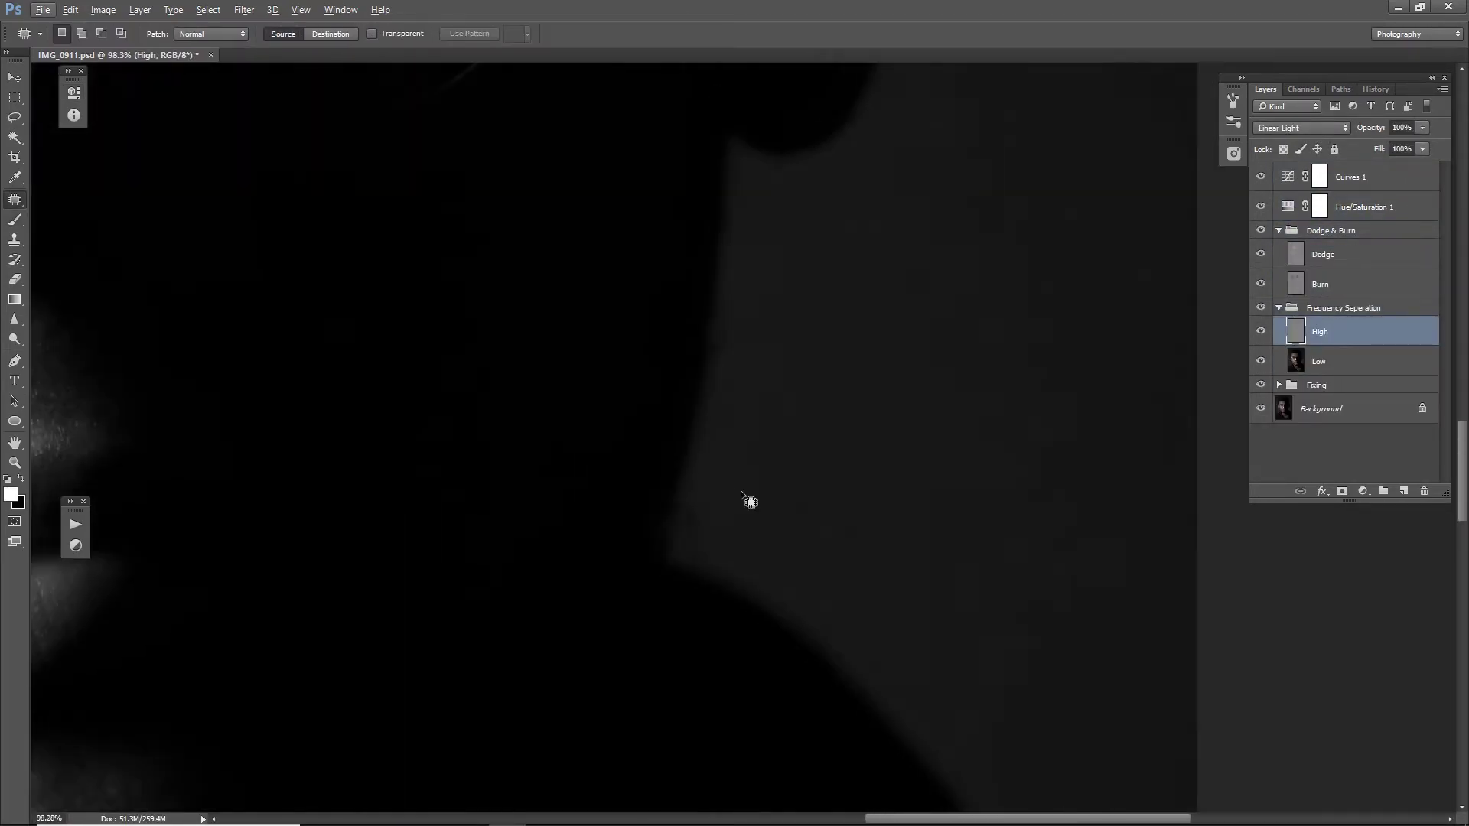
pyautogui.press('j')
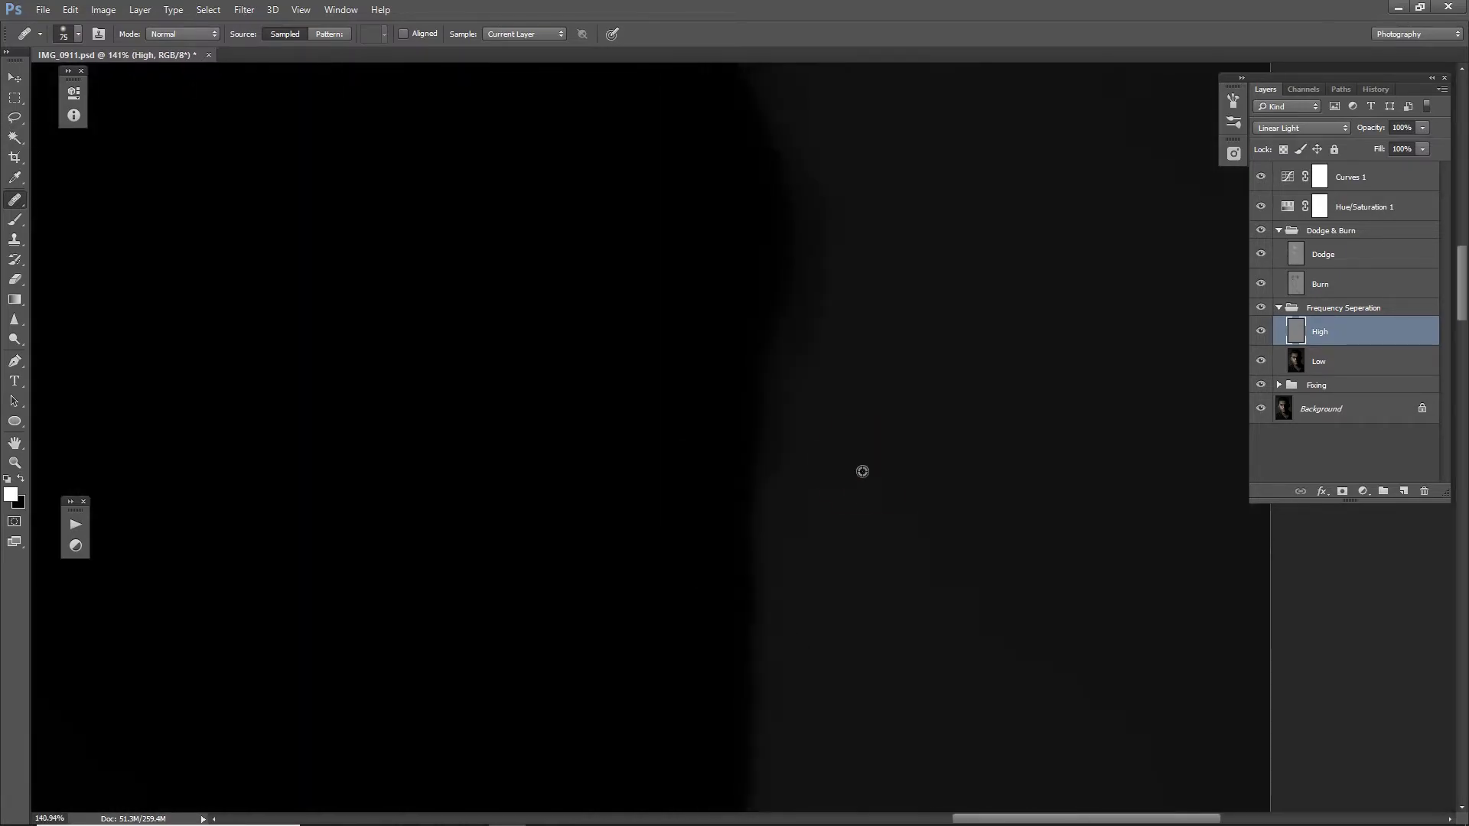
pyautogui.press(']')
pyautogui.scroll(5, 836, 573)
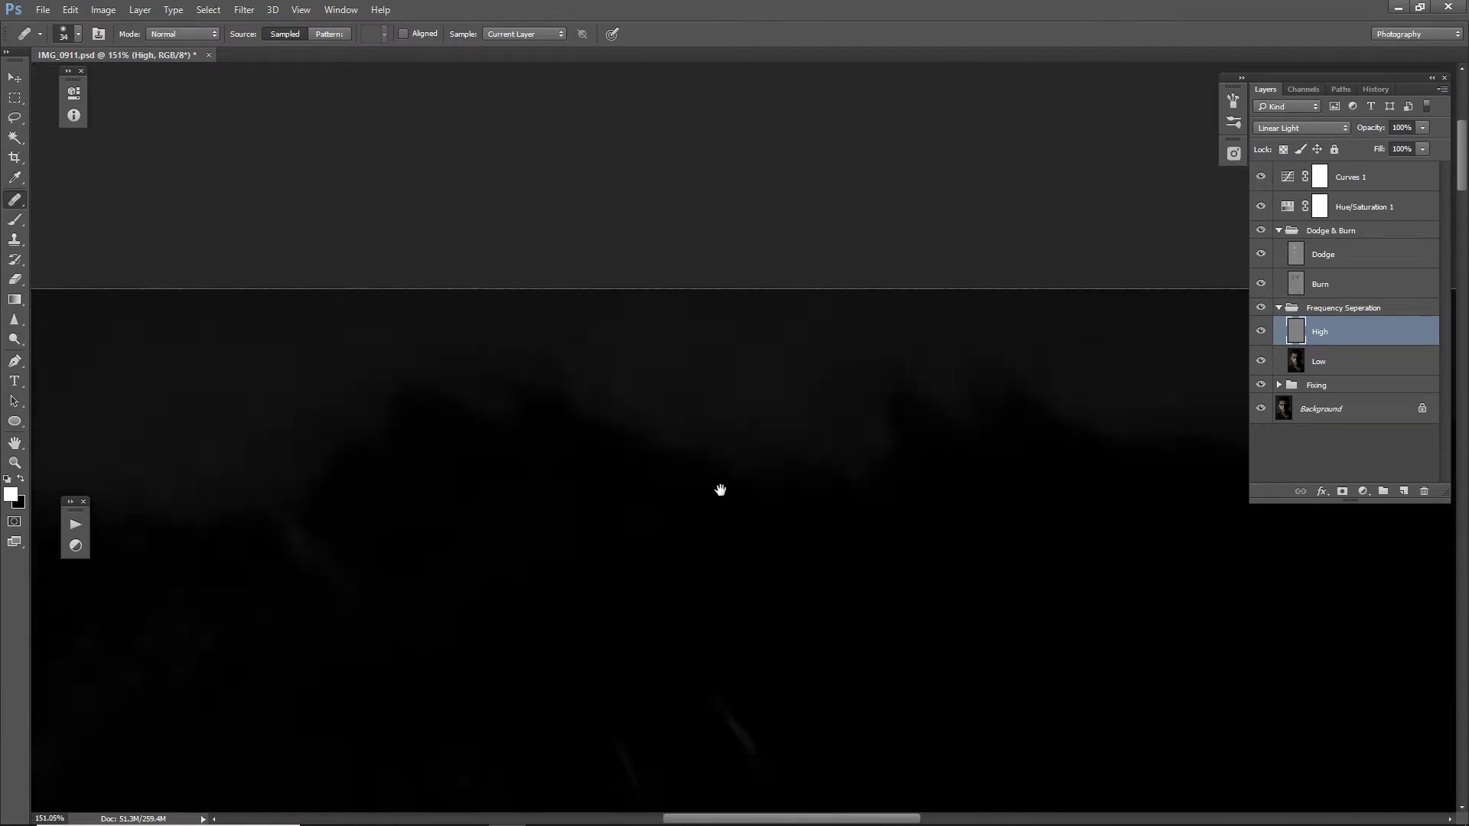
pyautogui.scroll(-5, 508, 600)
pyautogui.scroll(-5, 623, 755)
# - Lower the Burn layer's opacity to 79% through its Layer Style
pyautogui.click(1278, 307)
pyautogui.doubleClick(1301, 285)
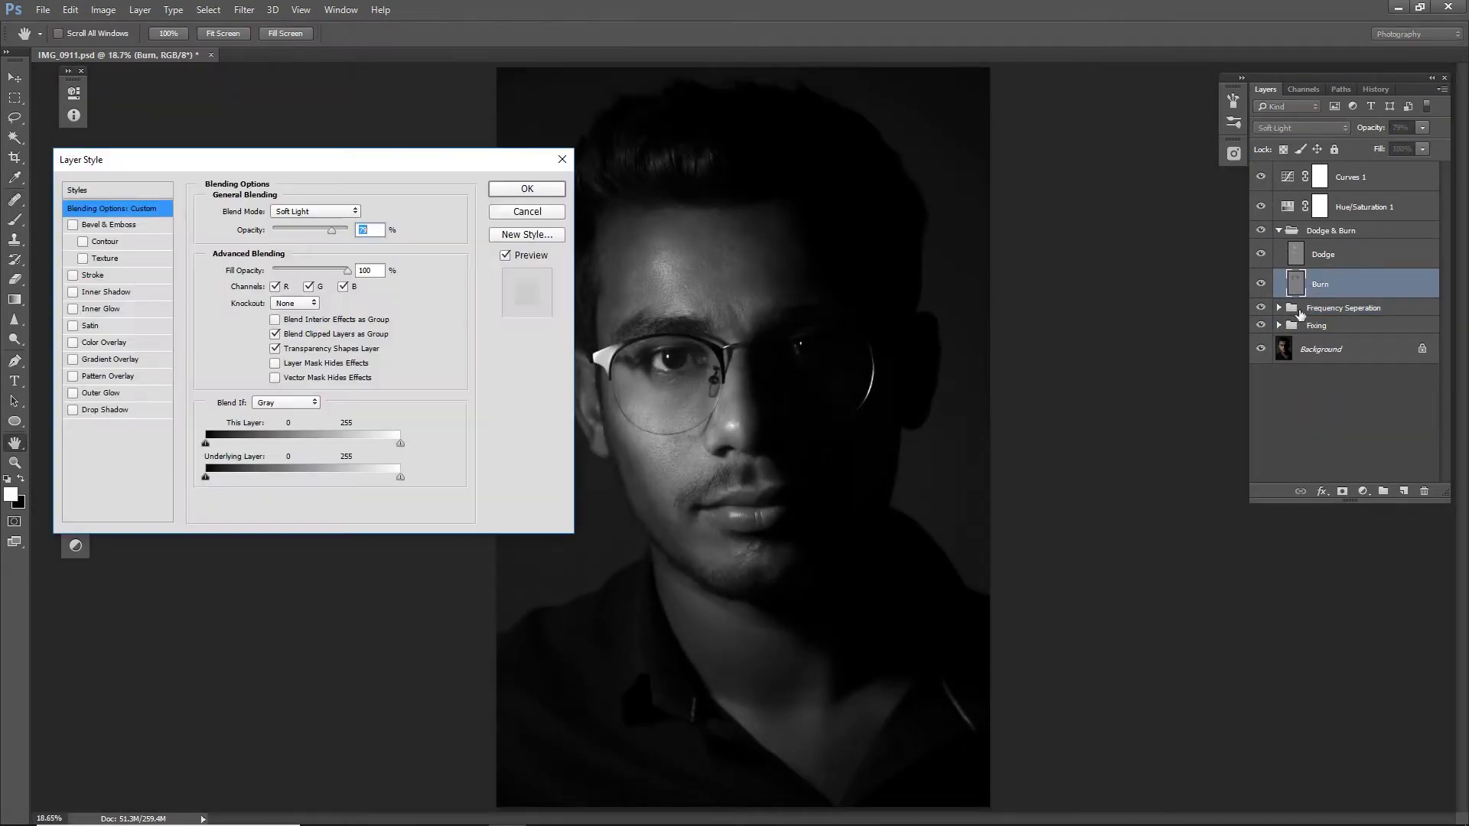
pyautogui.press('Return')
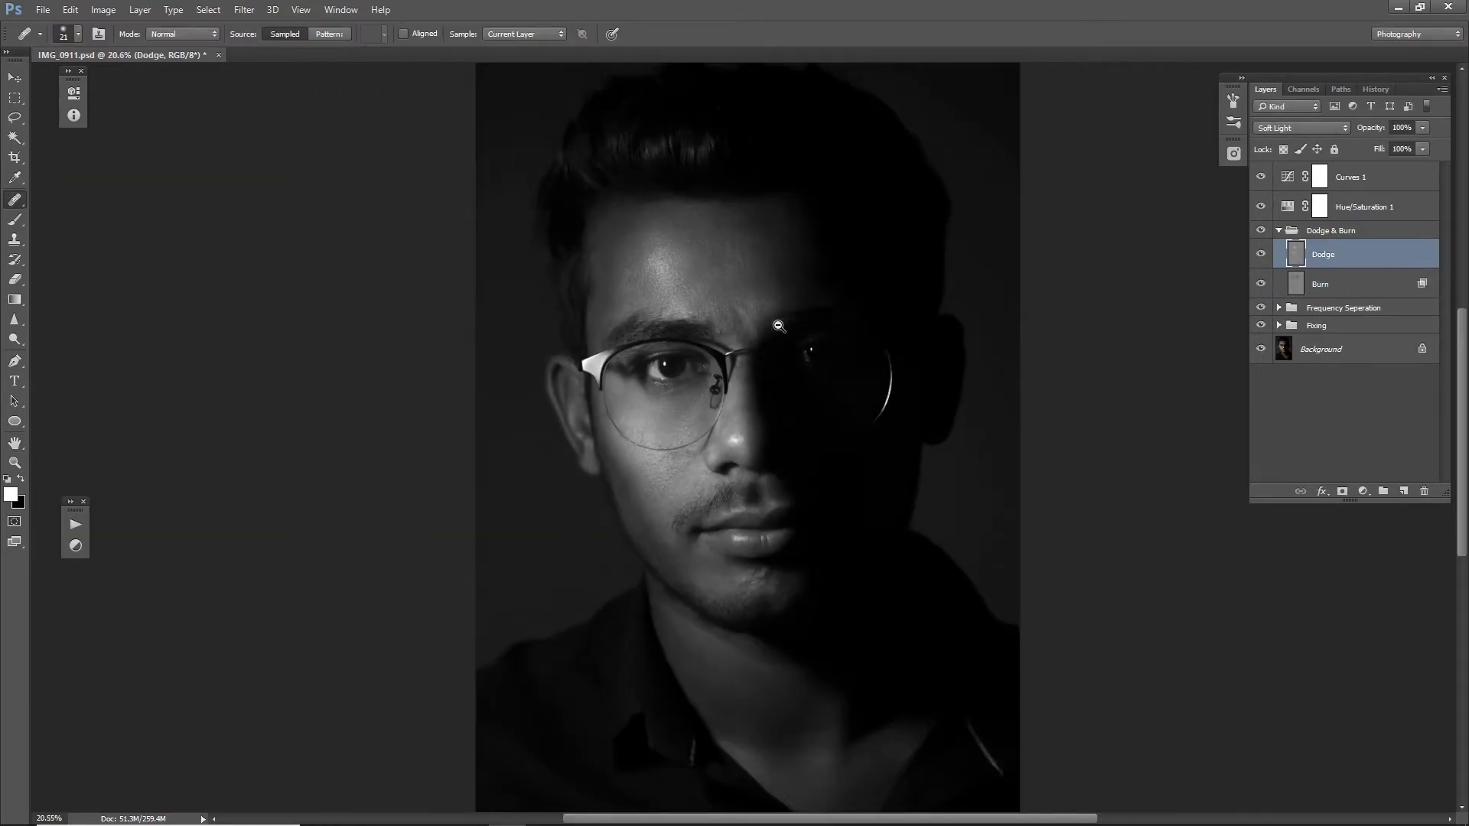
pyautogui.scroll(8, 803, 489)
pyautogui.scroll(-3, 804, 490)
# - Shrink the brush, swap the paint colour to black, and delete the stray Layer 1
pyautogui.press('[')
pyautogui.press('[')
pyautogui.press('[')
pyautogui.press('x')
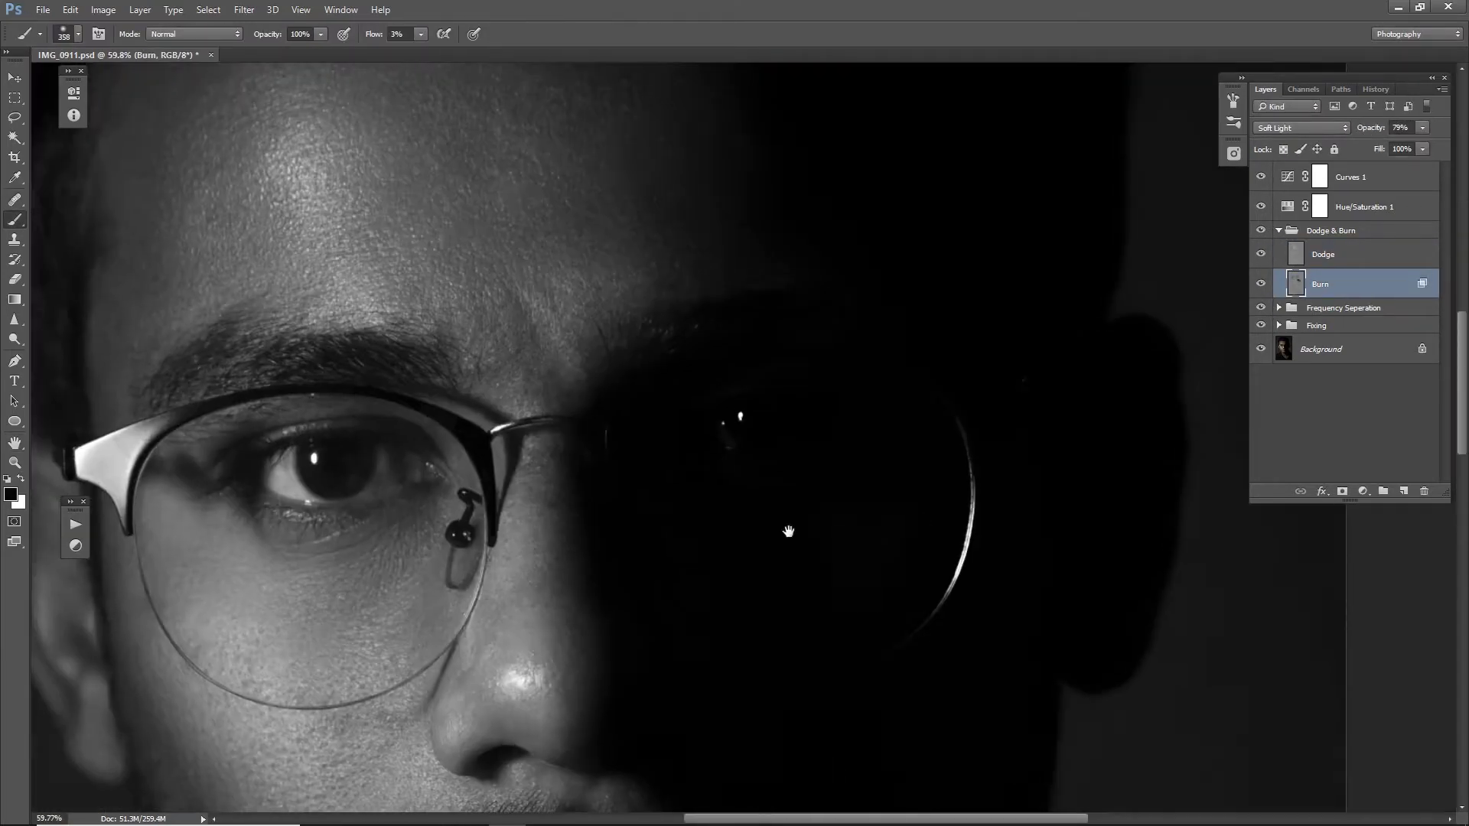
pyautogui.scroll(-2, 950, 553)
pyautogui.scroll(-1, 949, 554)
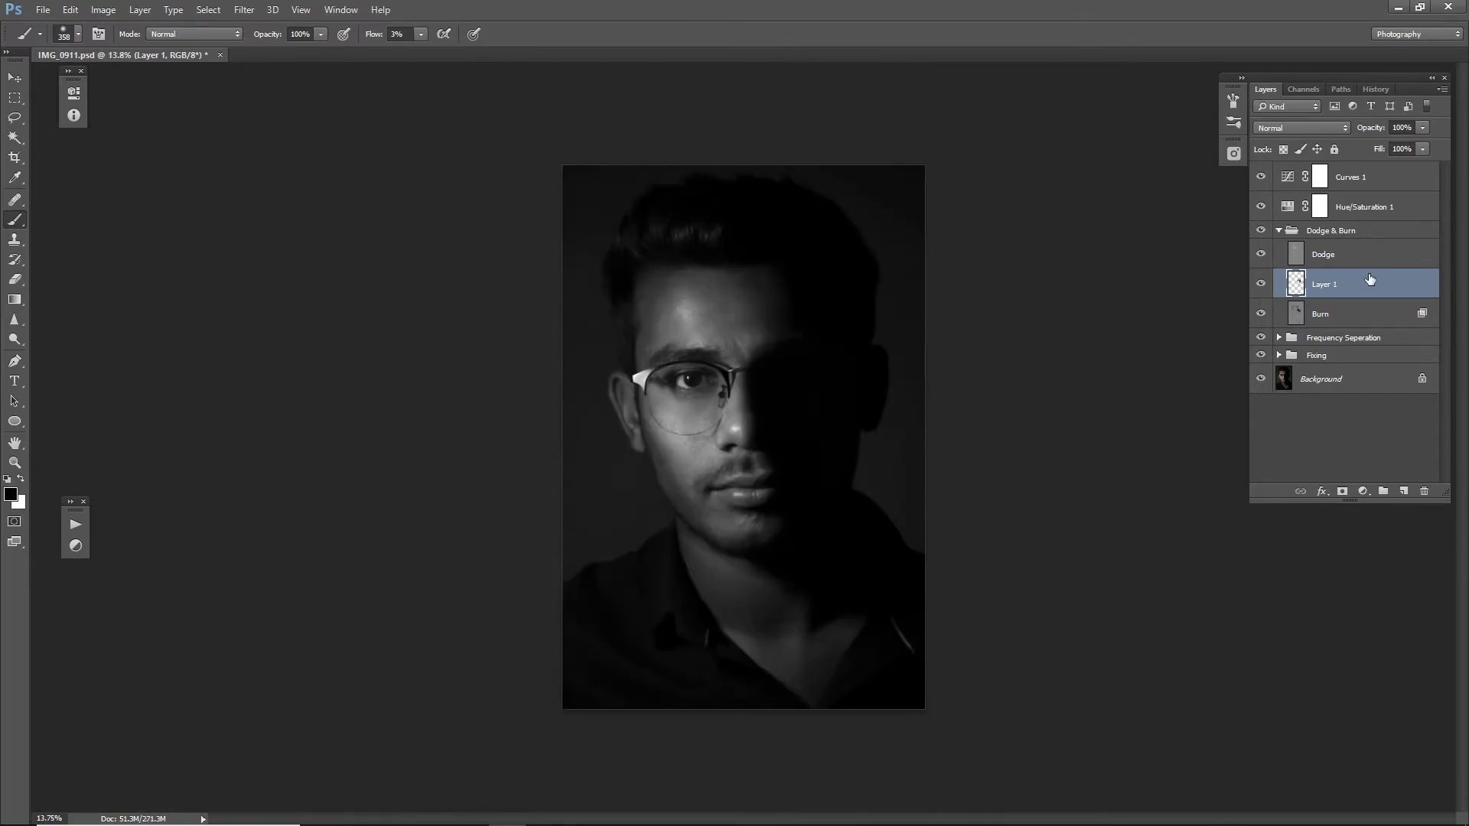
pyautogui.press('Delete')
pyautogui.scroll(7, 789, 356)
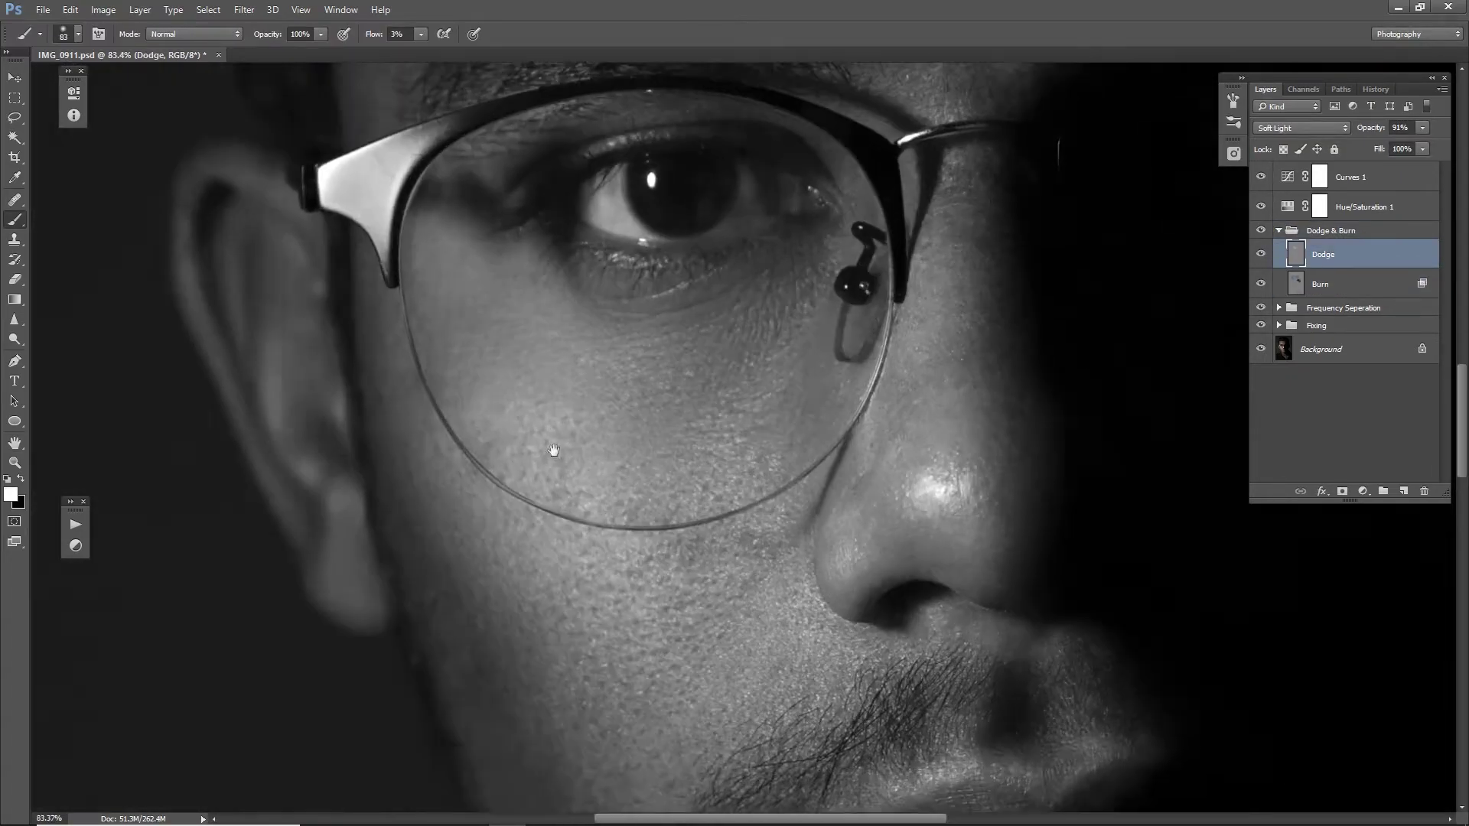
# - Heal remaining flaws with the Healing Brush, then collapse both groups and fit the portrait
pyautogui.press('j')
pyautogui.scroll(1, 499, 341)
pyautogui.scroll(1, 564, 525)
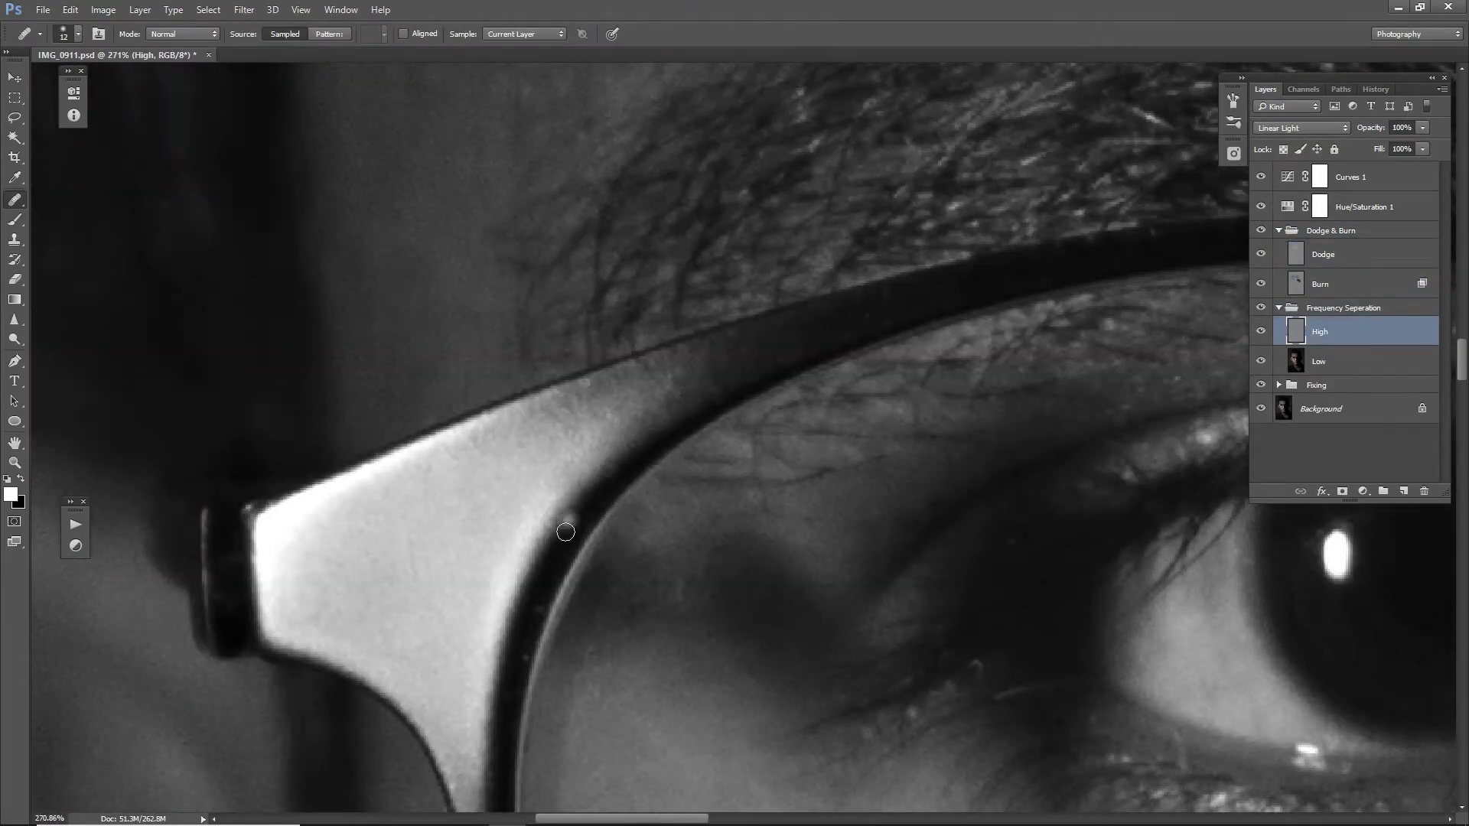
pyautogui.scroll(1, 486, 519)
pyautogui.scroll(-3, 684, 572)
pyautogui.scroll(-3, 696, 535)
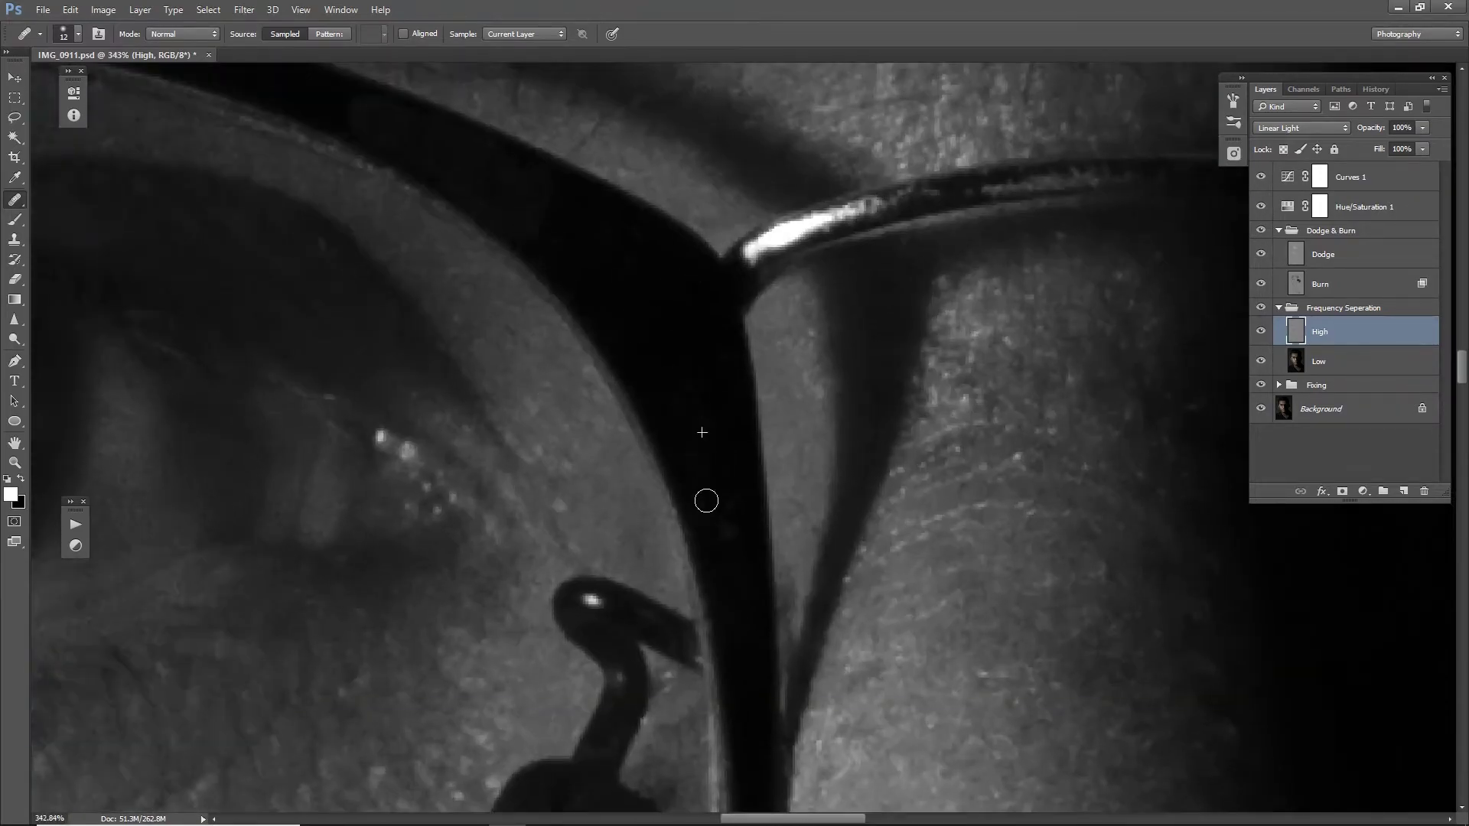
pyautogui.scroll(-4, 705, 499)
pyautogui.click(1278, 308)
pyautogui.click(1320, 284)
pyautogui.click(1278, 231)
pyautogui.hotkey('ctrl', '0')
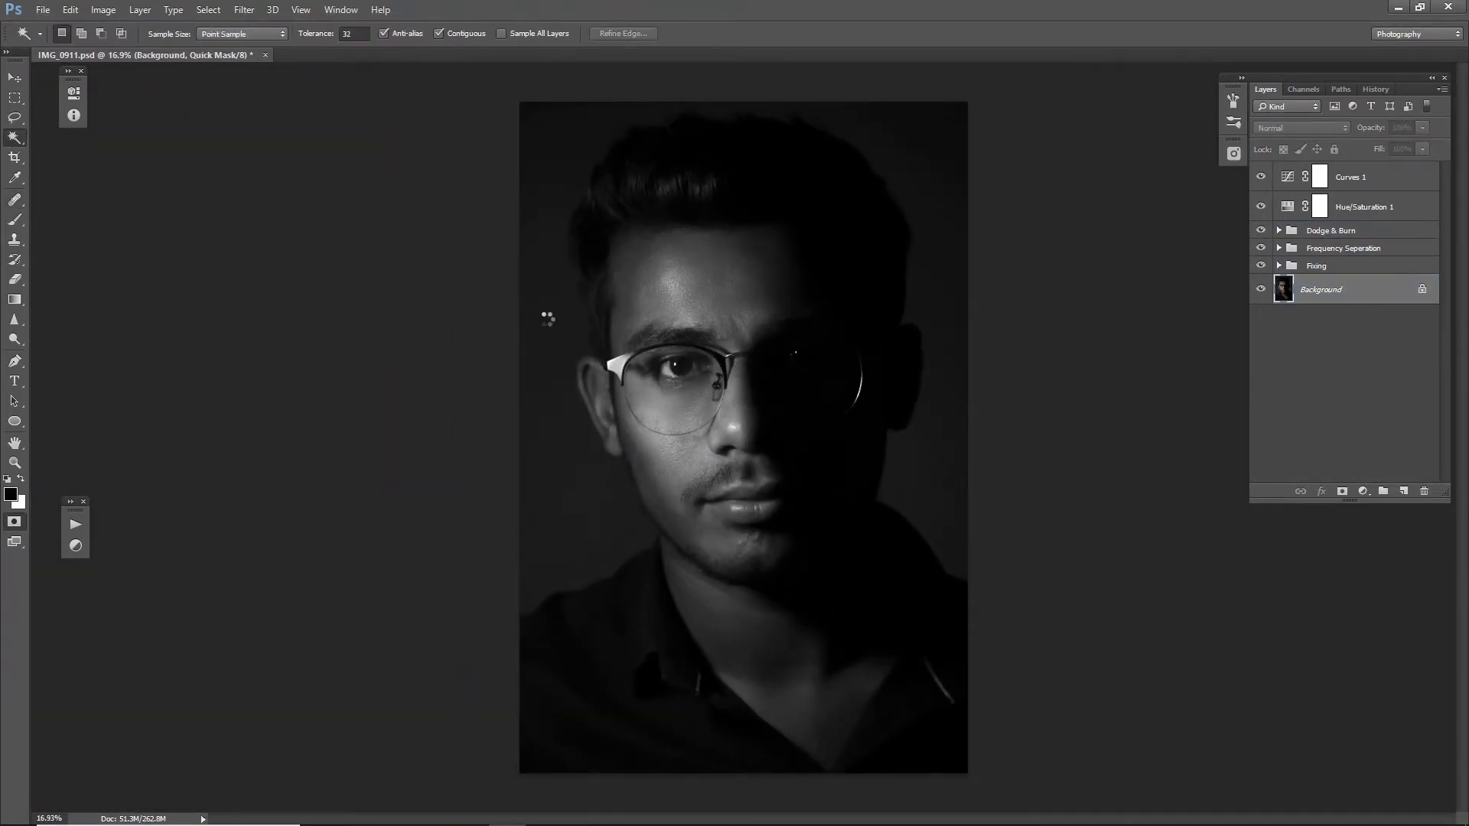
# - Open the Select menu to browse selection commands such as Focus Area
pyautogui.click(208, 9)
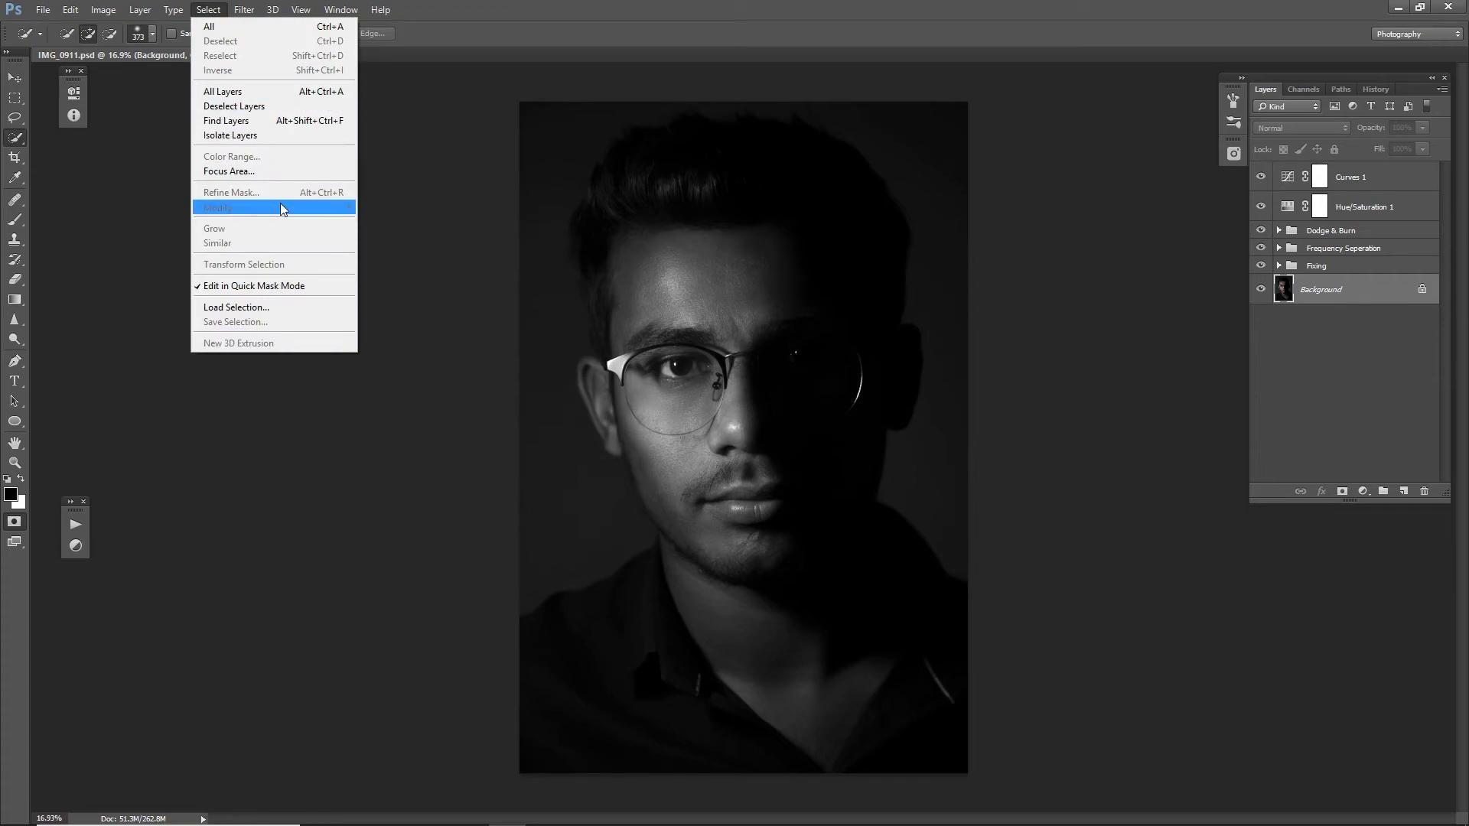